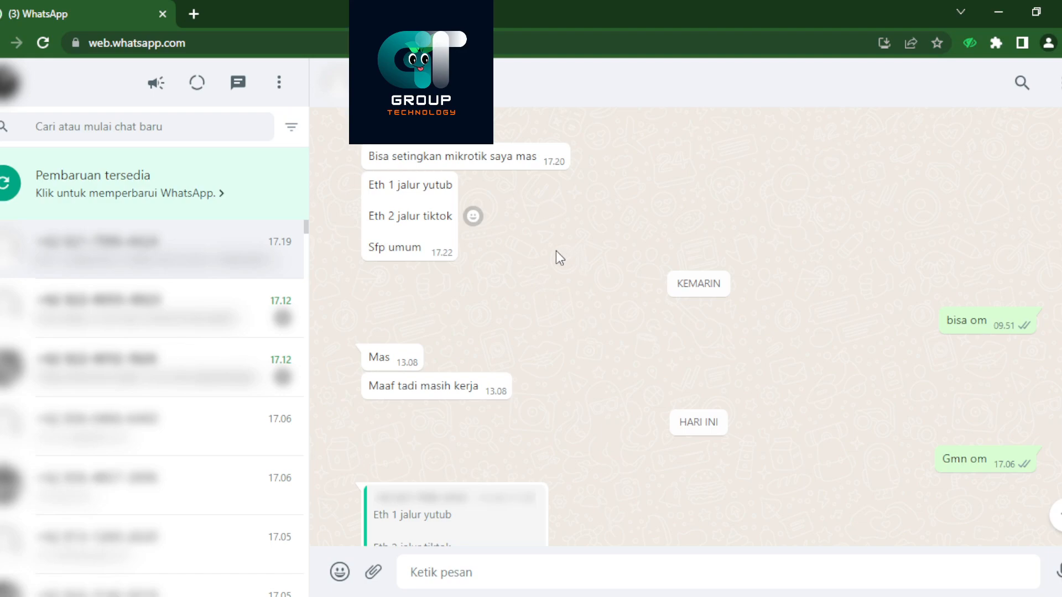
Step: Read the client's chat messages on assigning Eth 1, Eth 2 and SFP to YouTube, TikTok and general traffic
{"action": "scroll", "coordinate": [555, 251], "scroll_direction": "down", "scroll_amount": 9}
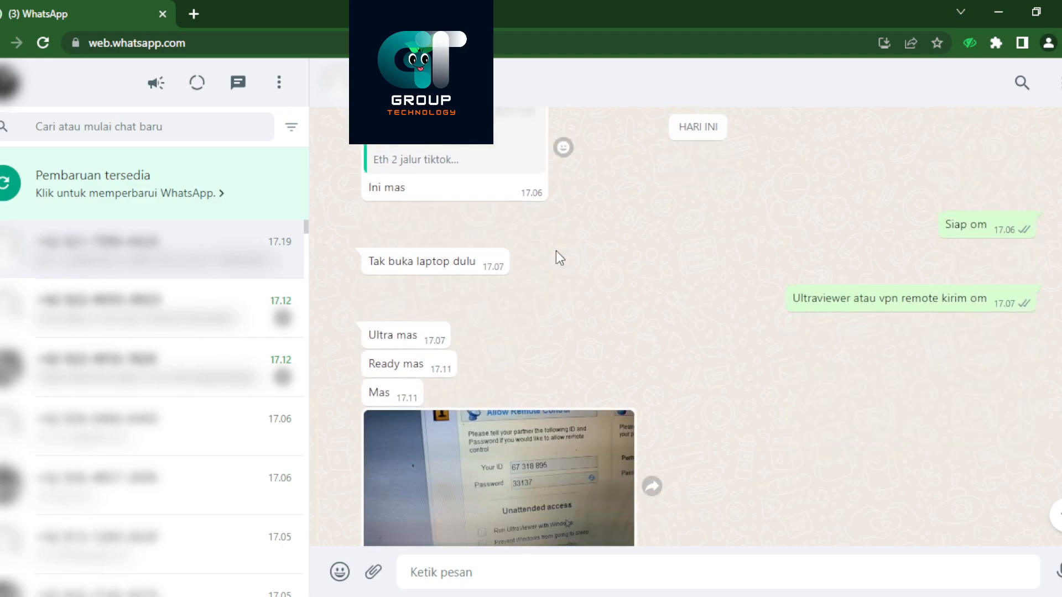
{"action": "scroll", "coordinate": [556, 257], "scroll_direction": "down", "scroll_amount": 1}
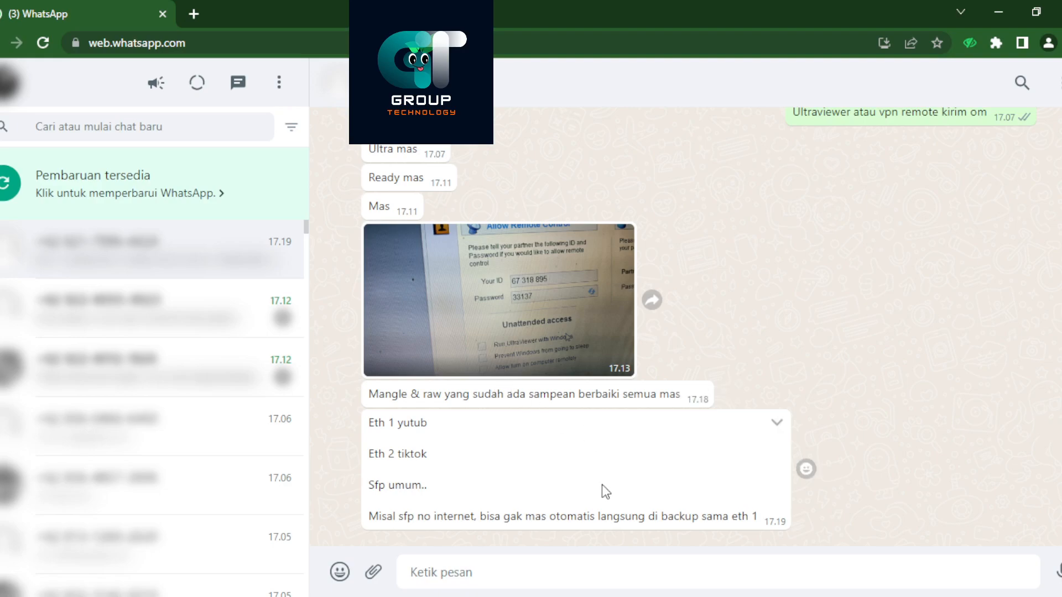
{"action": "key", "text": "alt+Tab"}
{"action": "key", "text": "alt+Tab"}
{"action": "left_click_drag", "start_coordinate": [440, 425], "coordinate": [379, 425]}
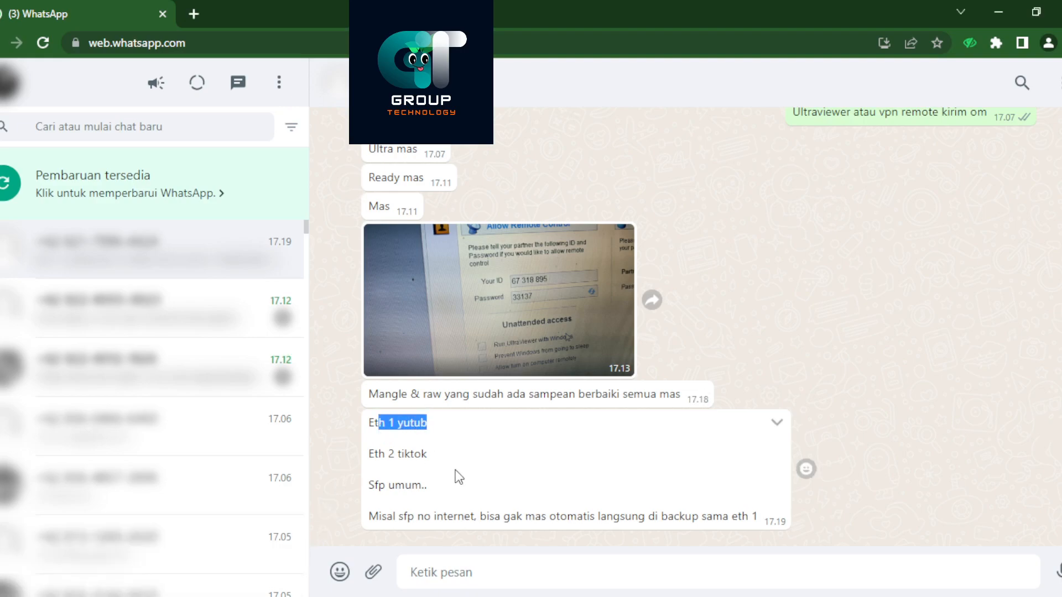
{"action": "left_click", "coordinate": [434, 460]}
{"action": "left_click_drag", "start_coordinate": [439, 483], "coordinate": [404, 485]}
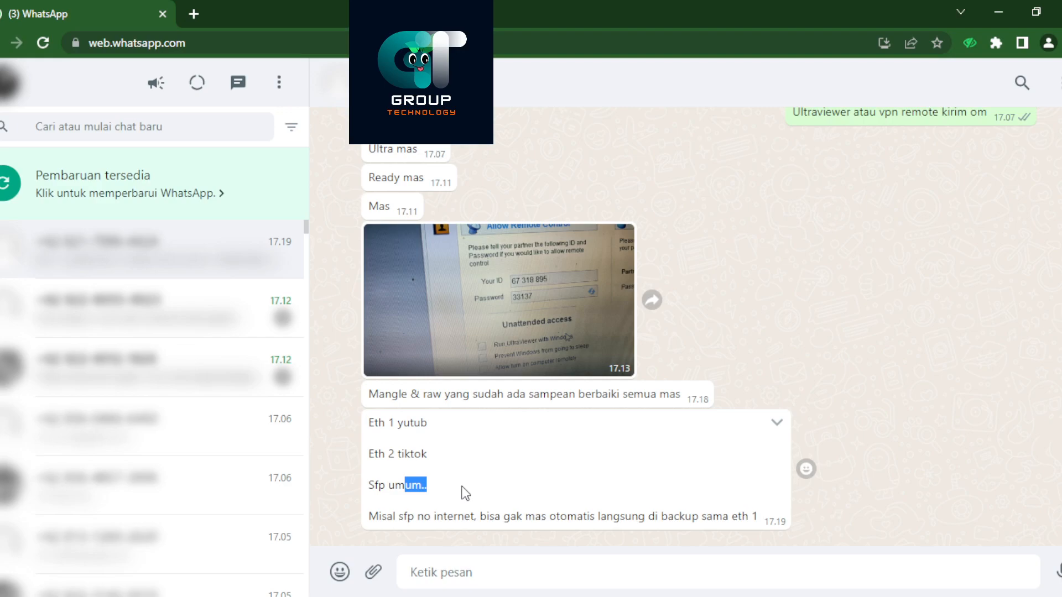
Step: Reply "bisa om" to the client's request in the chat
{"action": "left_click", "coordinate": [416, 485]}
{"action": "left_click", "coordinate": [469, 569]}
{"action": "type", "text": "bisa om"}
{"action": "key", "text": "Return"}
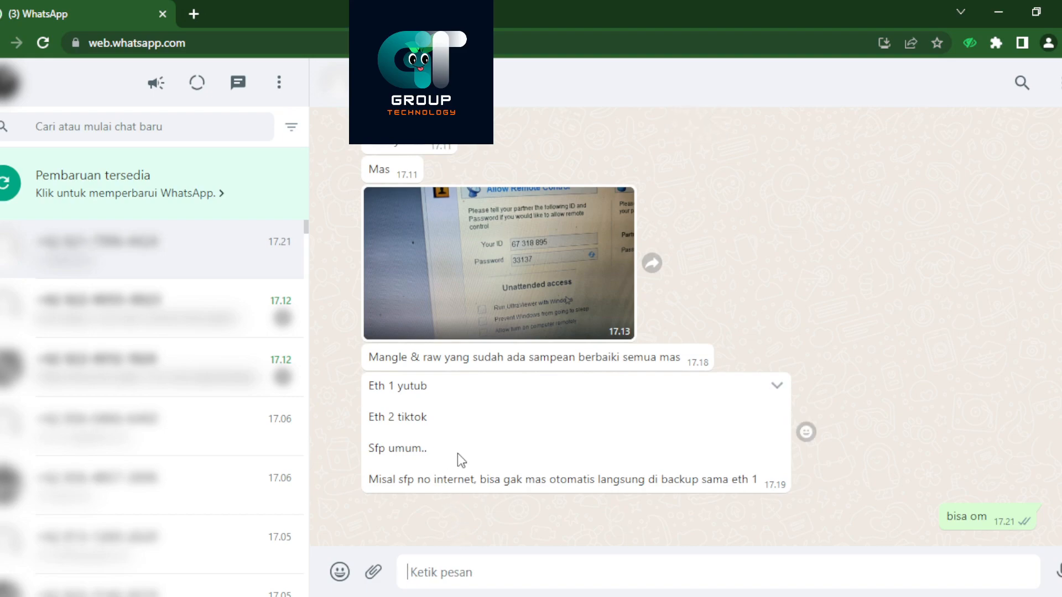
Step: Re-read the "Sfp umum" line and the backup question in the client's last message
{"action": "left_click_drag", "start_coordinate": [431, 450], "coordinate": [370, 448]}
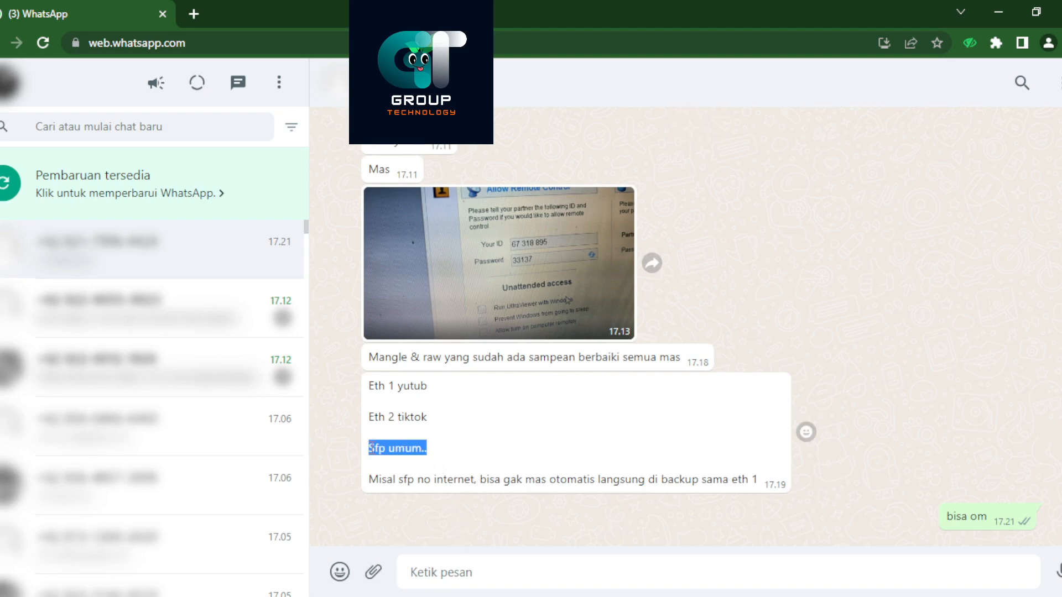
{"action": "left_click", "coordinate": [495, 442]}
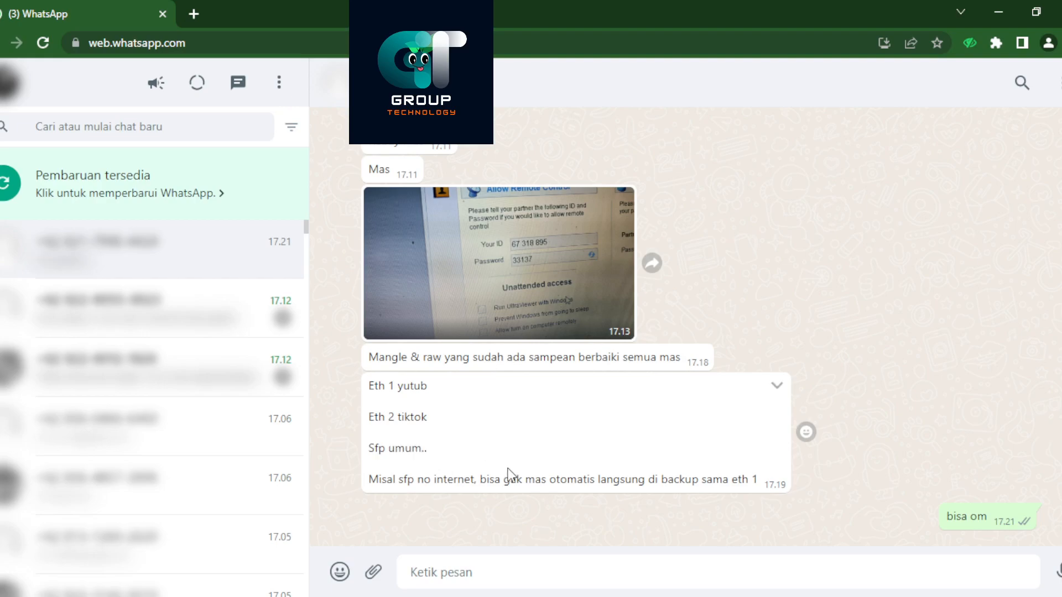
{"action": "left_click_drag", "start_coordinate": [374, 444], "coordinate": [402, 439]}
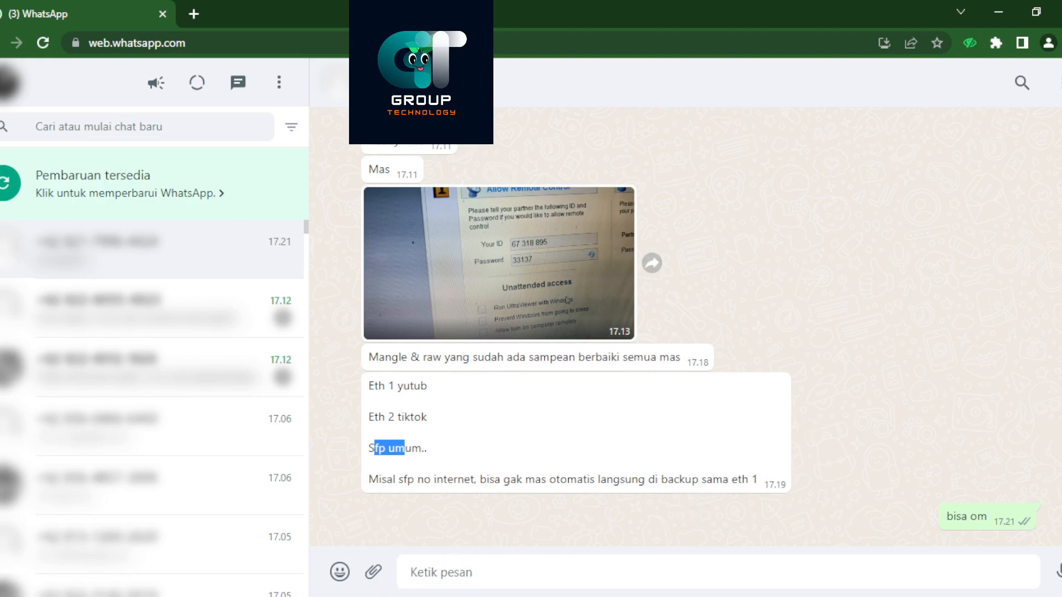
Step: Switch to the UltraViewer remote session and examine the SFP, [1250]-ISP, ether1-Youtobe and ether2-Tiktok interfaces in WinBox
{"action": "key", "text": "alt+Tab"}
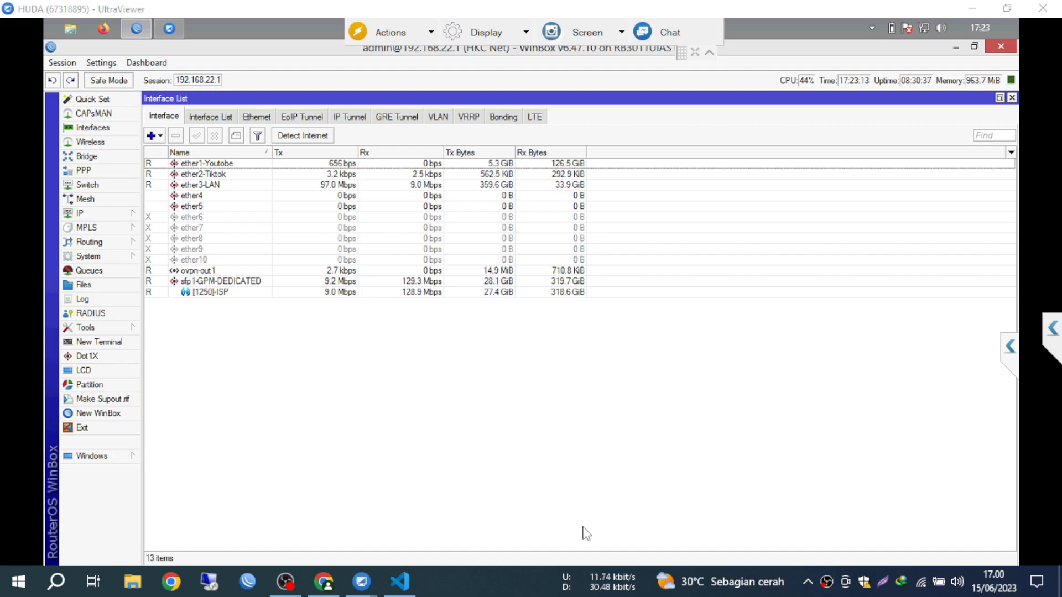
{"action": "left_click", "coordinate": [709, 51]}
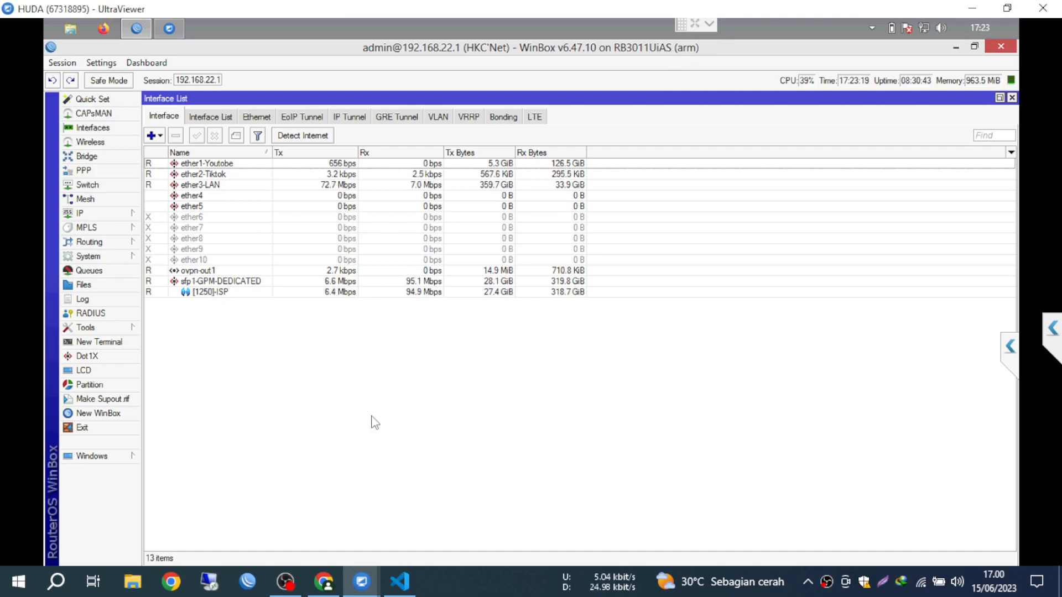
{"action": "double_click", "coordinate": [190, 282]}
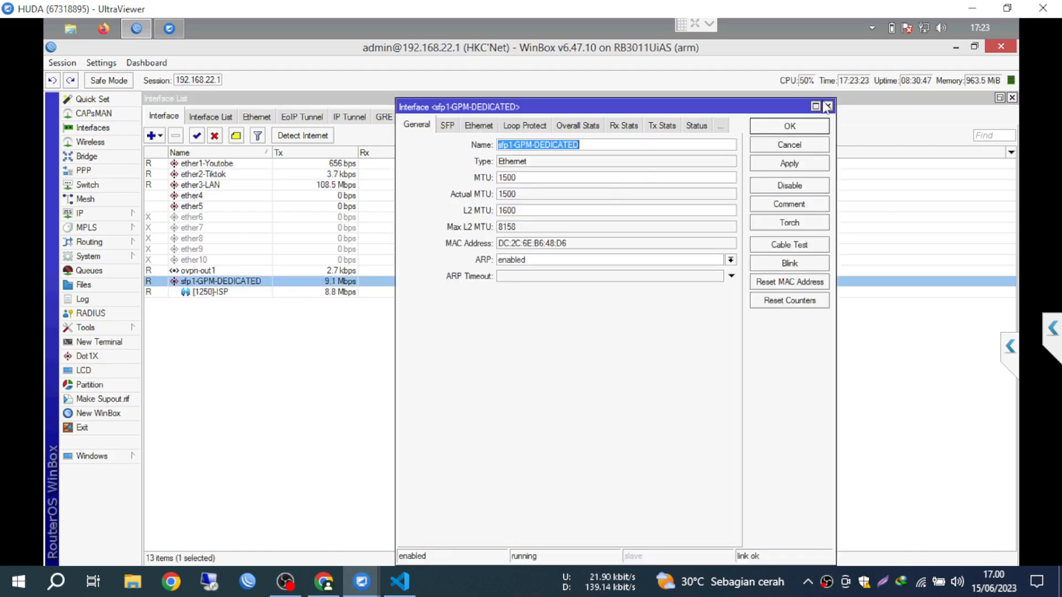
{"action": "left_click", "coordinate": [828, 106]}
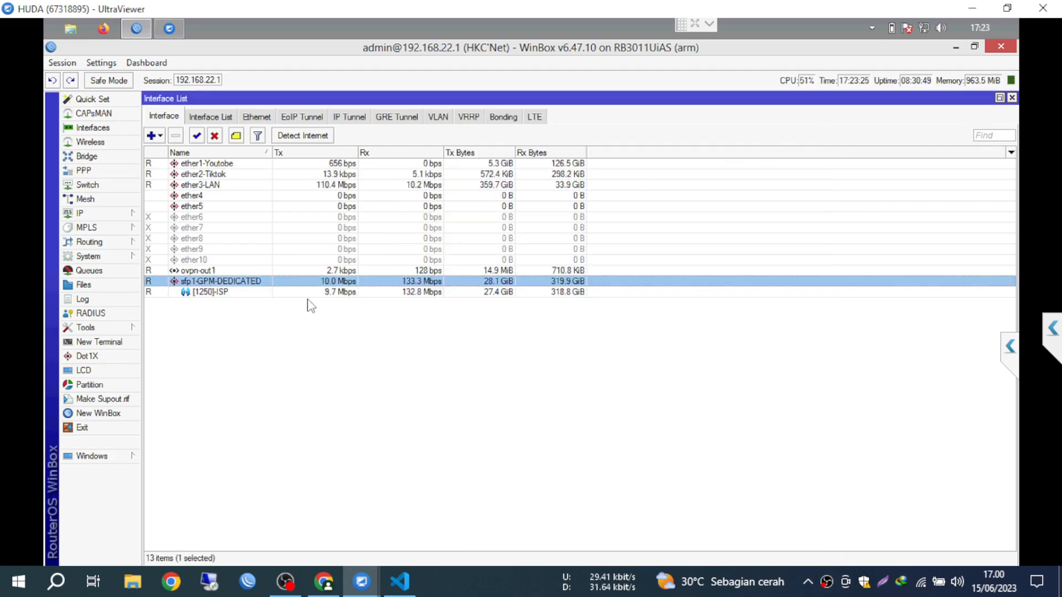
{"action": "left_click", "coordinate": [253, 293]}
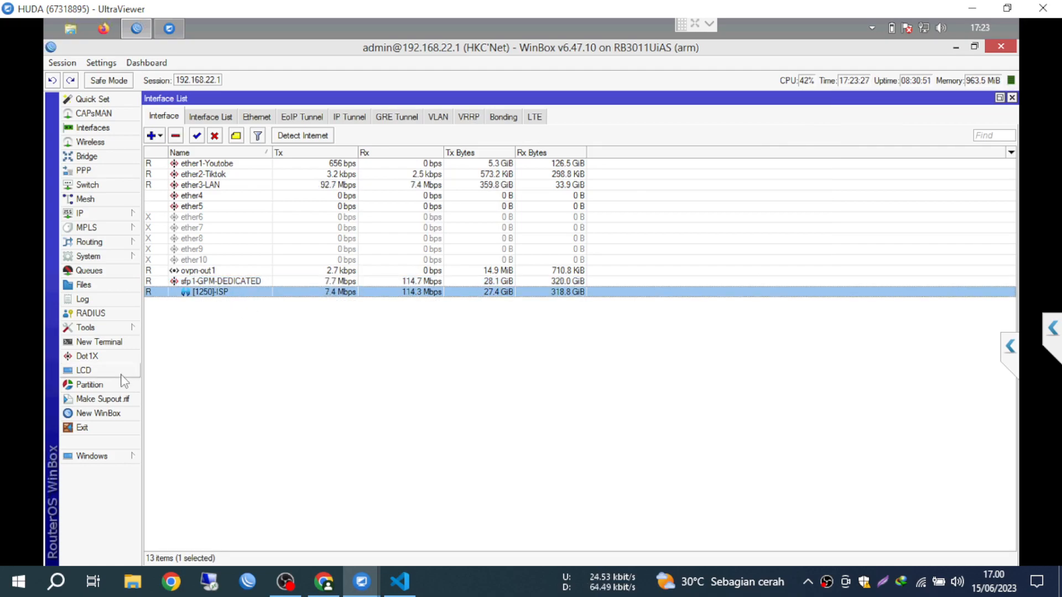
{"action": "left_click", "coordinate": [224, 163]}
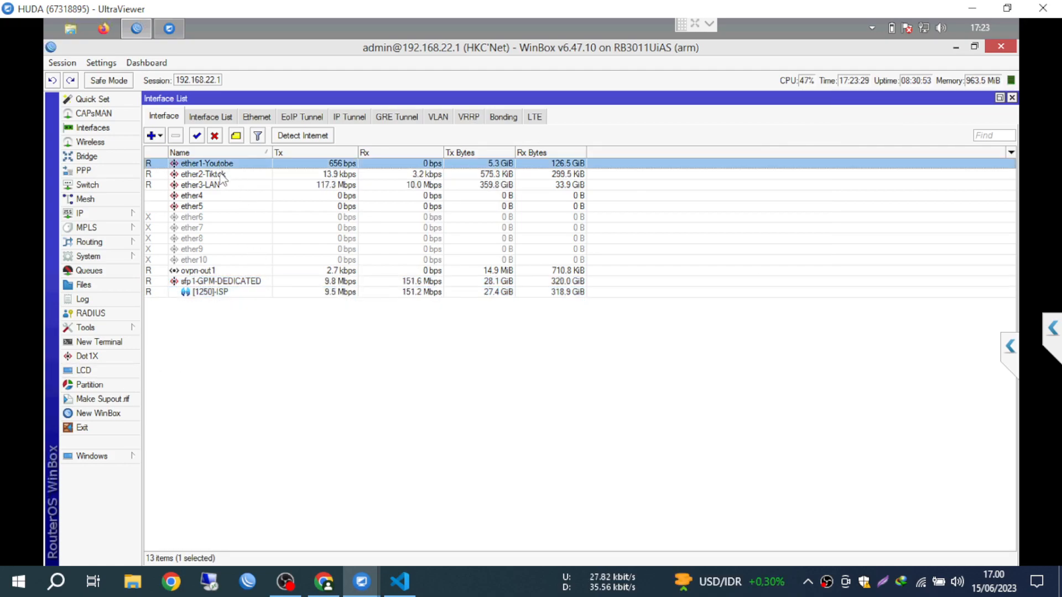
{"action": "left_click", "coordinate": [221, 175]}
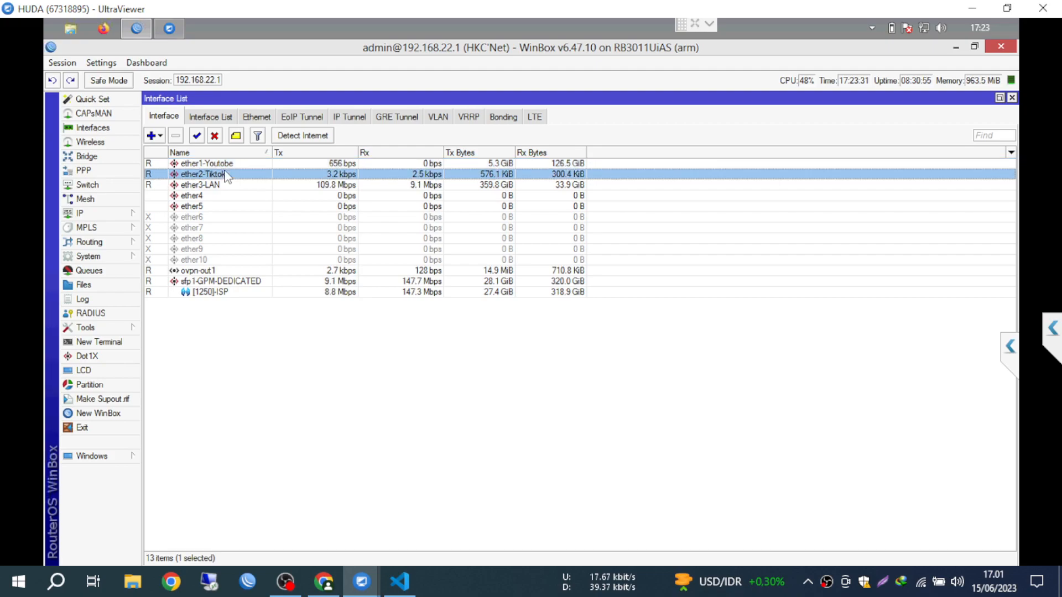
Step: Open the firewall NAT rules, sort them by rule number and examine the two masquerade rules
{"action": "left_click", "coordinate": [102, 214]}
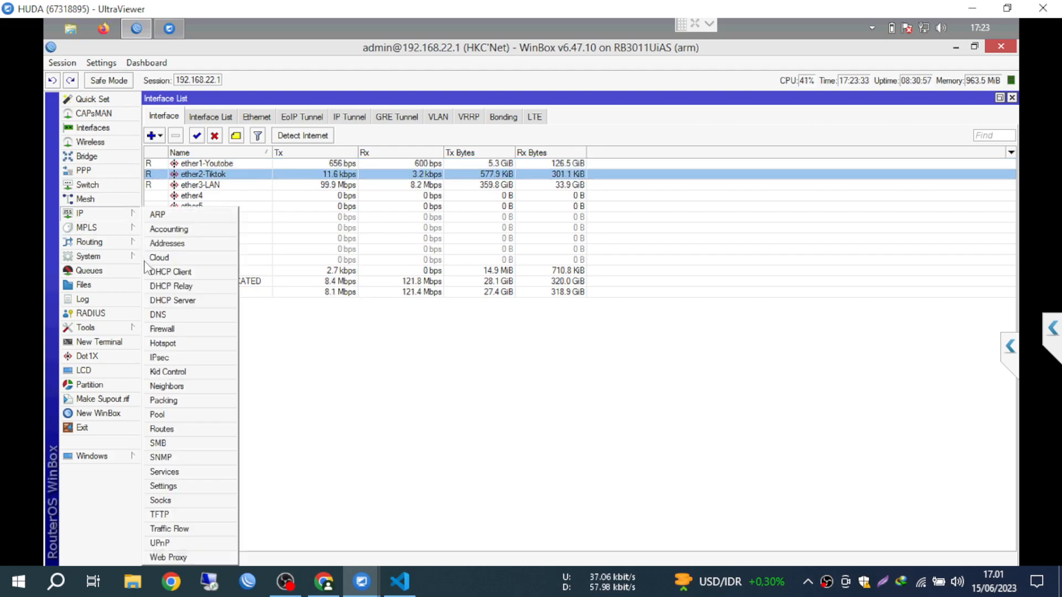
{"action": "left_click", "coordinate": [168, 332]}
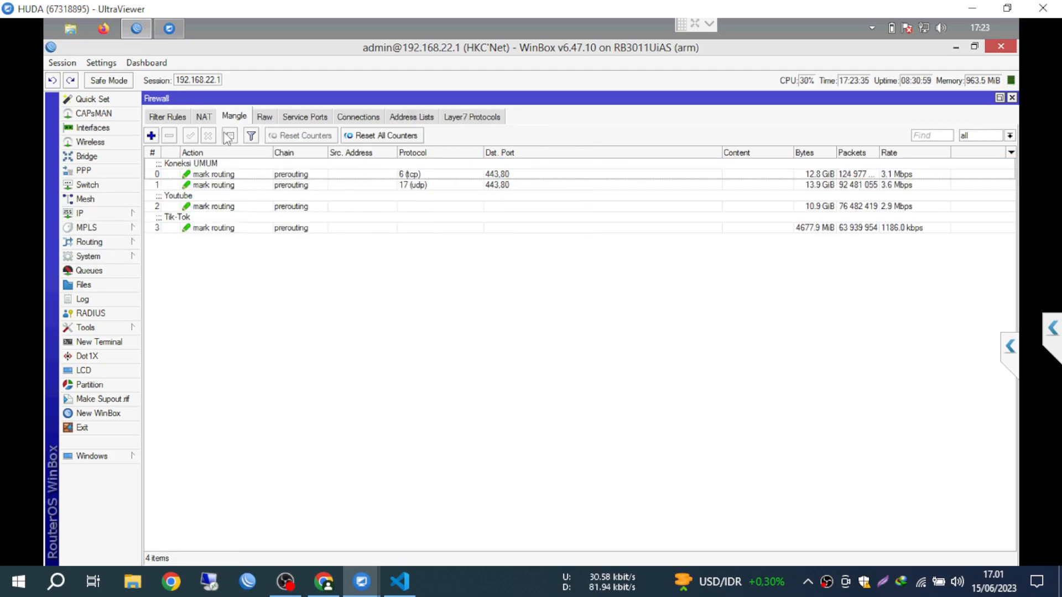
{"action": "left_click", "coordinate": [203, 117]}
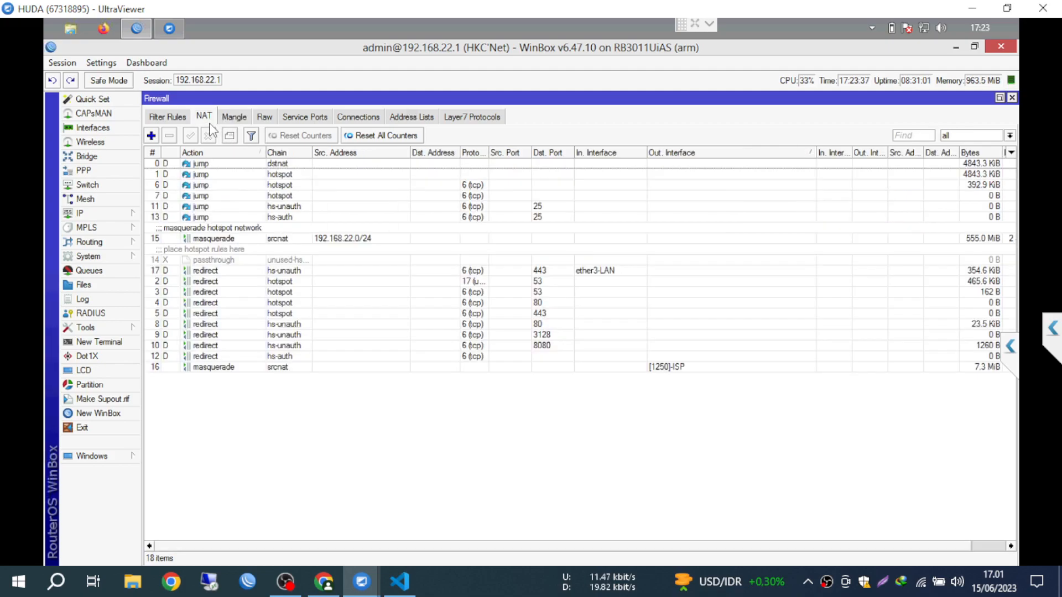
{"action": "left_click", "coordinate": [153, 153]}
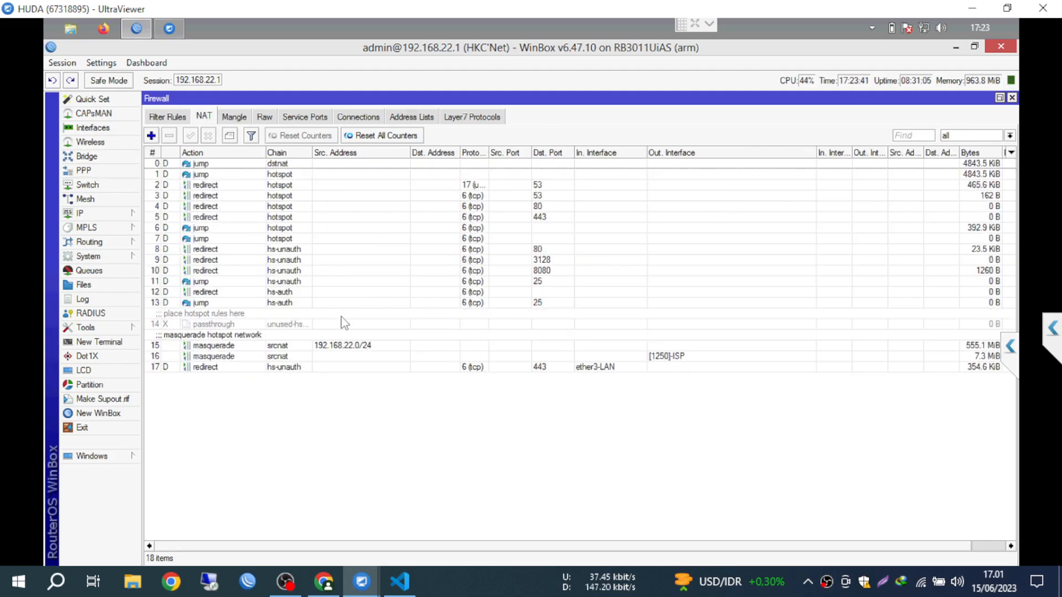
{"action": "left_click", "coordinate": [358, 345]}
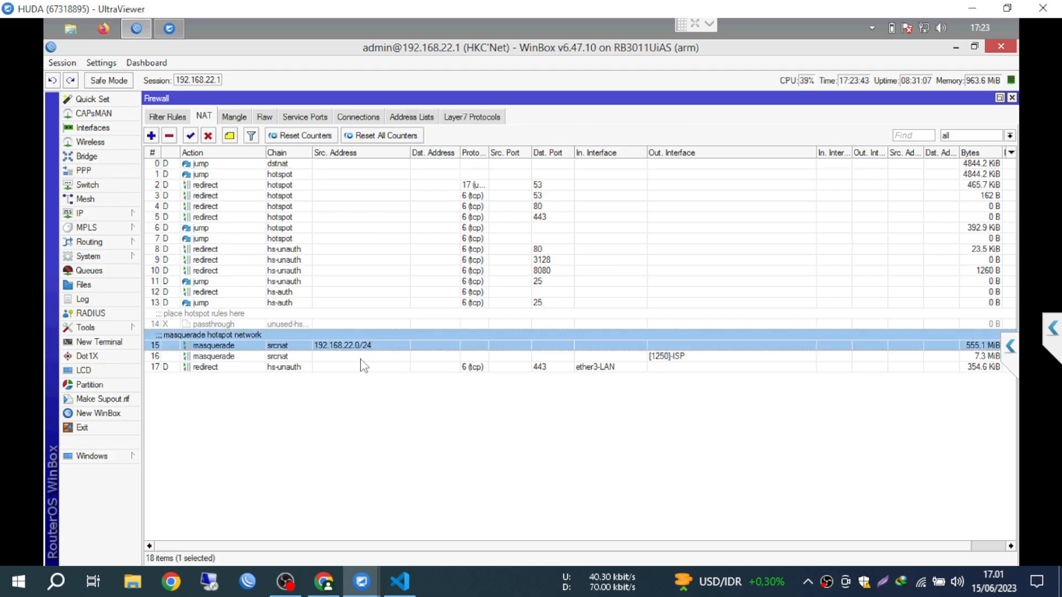
{"action": "left_click", "coordinate": [361, 359]}
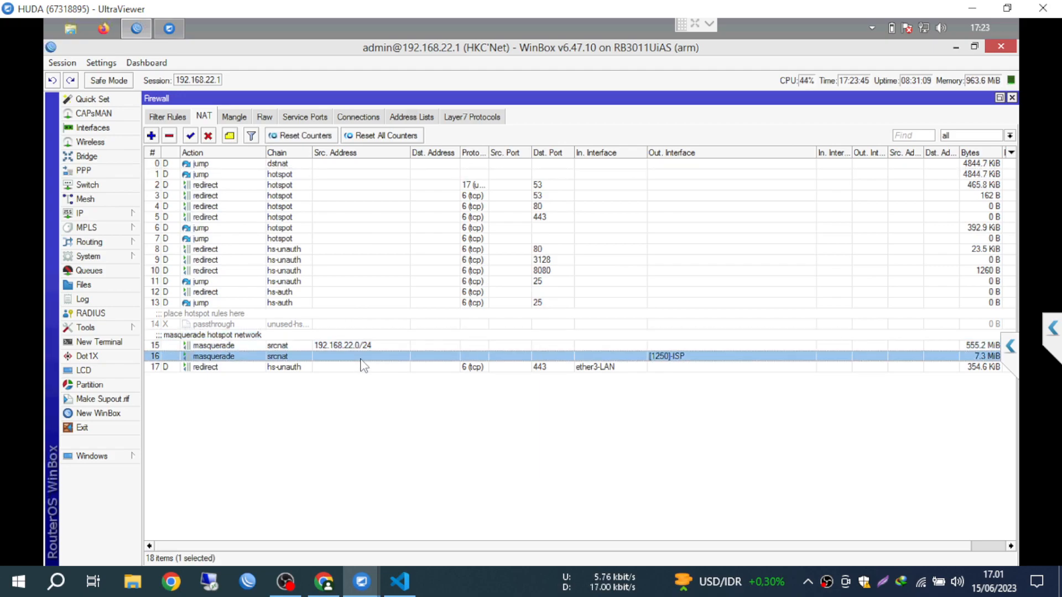
Step: Check which IP addresses are assigned to the router's interfaces, closing the address list when done
{"action": "left_click", "coordinate": [82, 213]}
{"action": "left_click", "coordinate": [171, 243]}
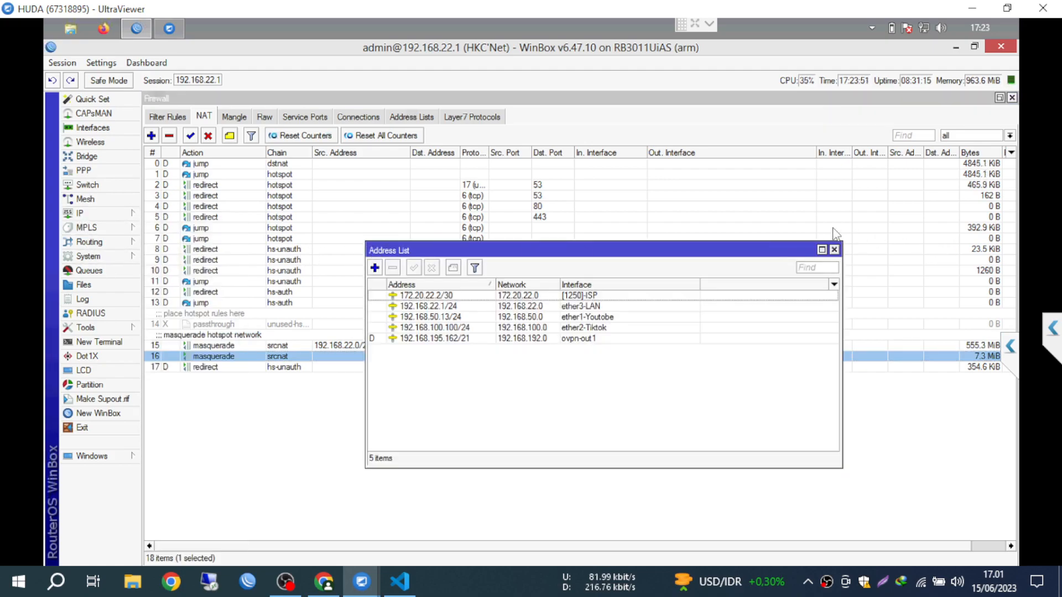
{"action": "left_click", "coordinate": [835, 250]}
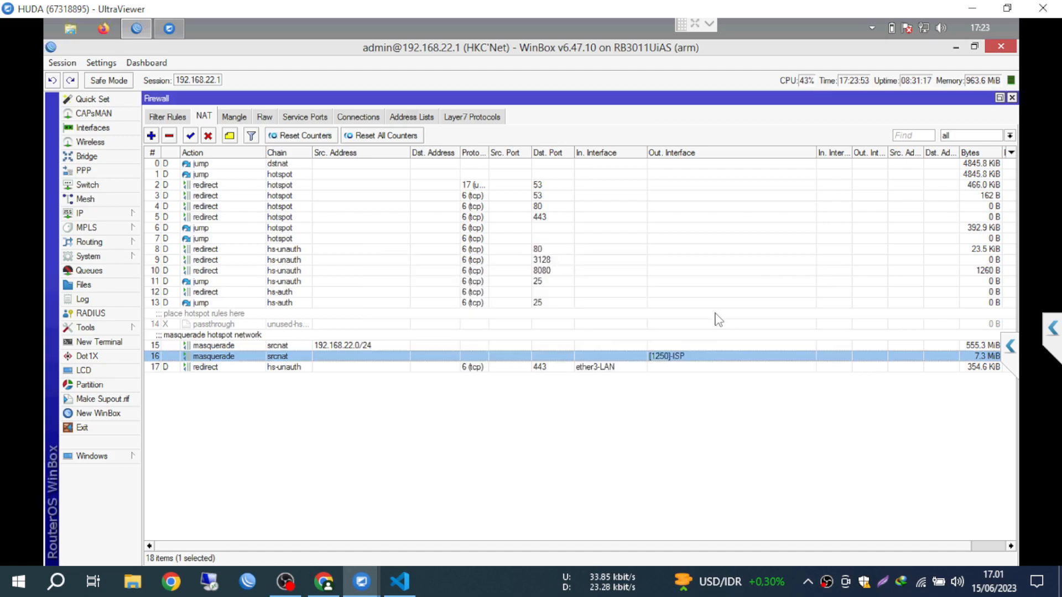
Step: Copy the [1250]-ISP masquerade rule twice and save one copy with out interface ether2-Tiktok
{"action": "double_click", "coordinate": [683, 356]}
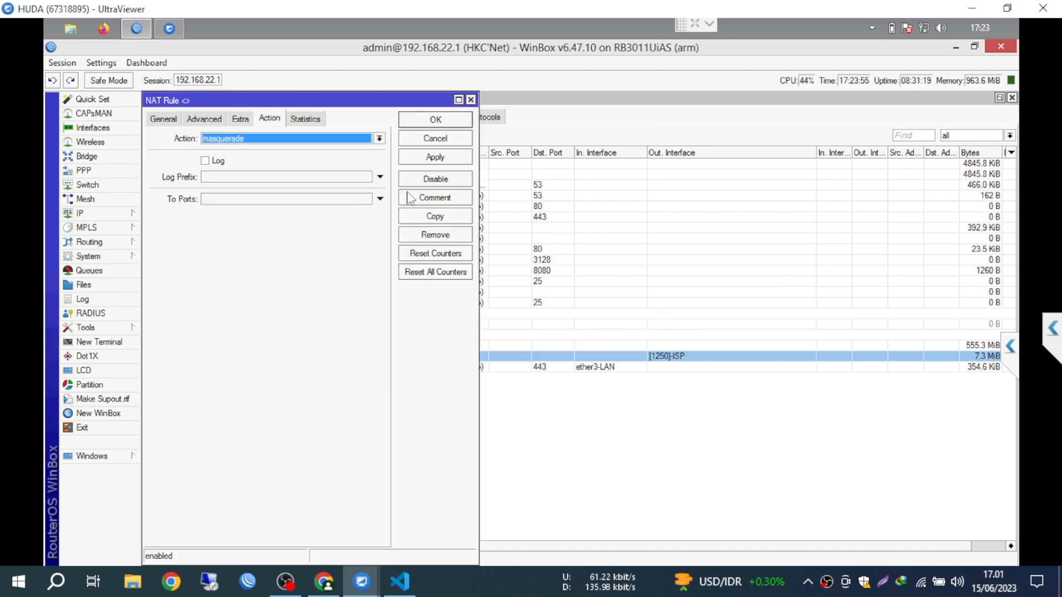
{"action": "left_click", "coordinate": [450, 221]}
{"action": "left_click", "coordinate": [469, 224]}
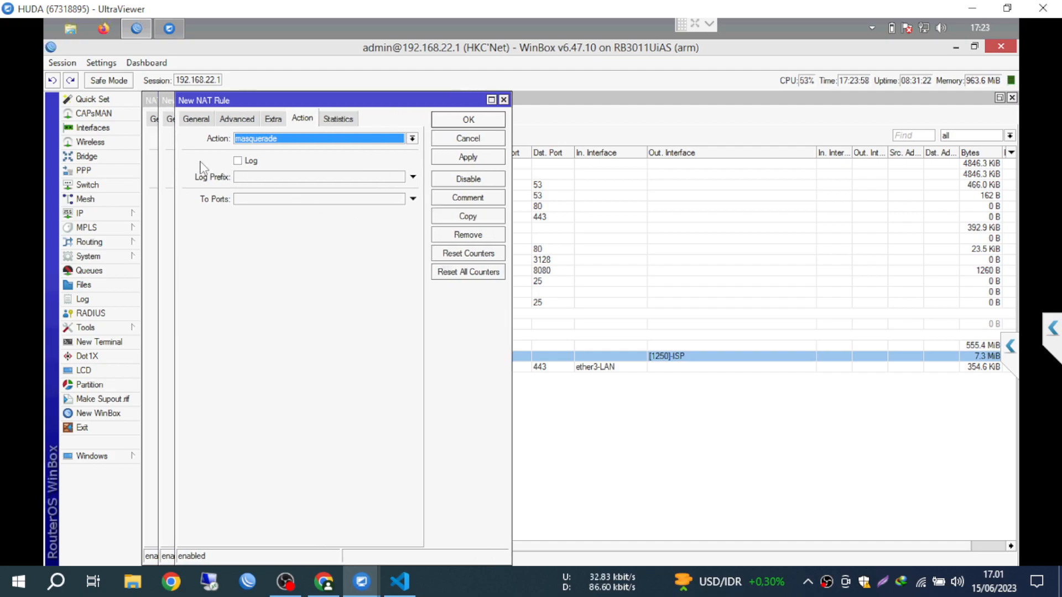
{"action": "left_click", "coordinate": [199, 121]}
{"action": "left_click", "coordinate": [399, 275]}
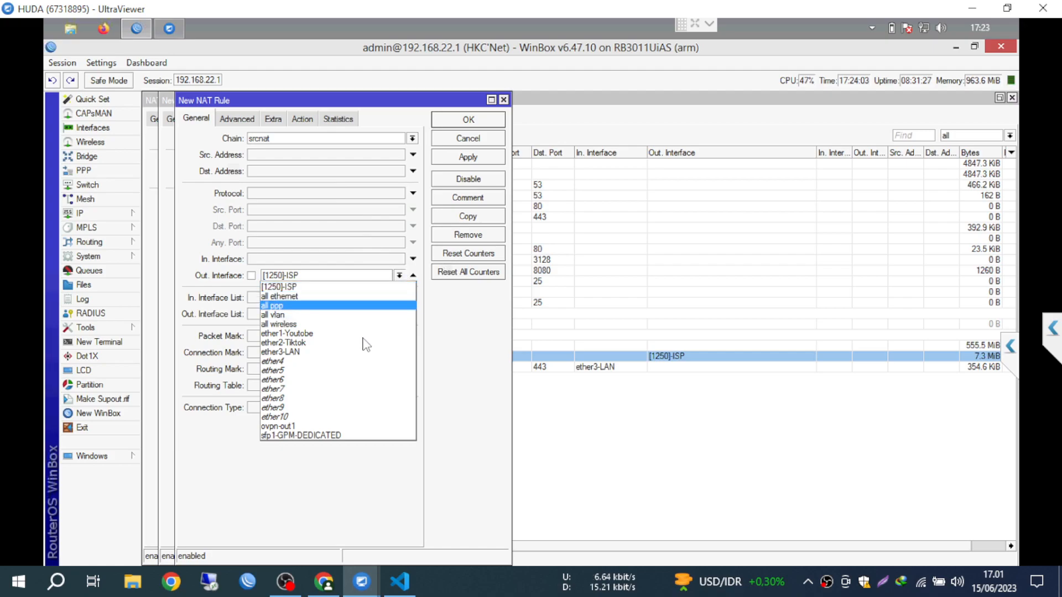
{"action": "left_click", "coordinate": [362, 343]}
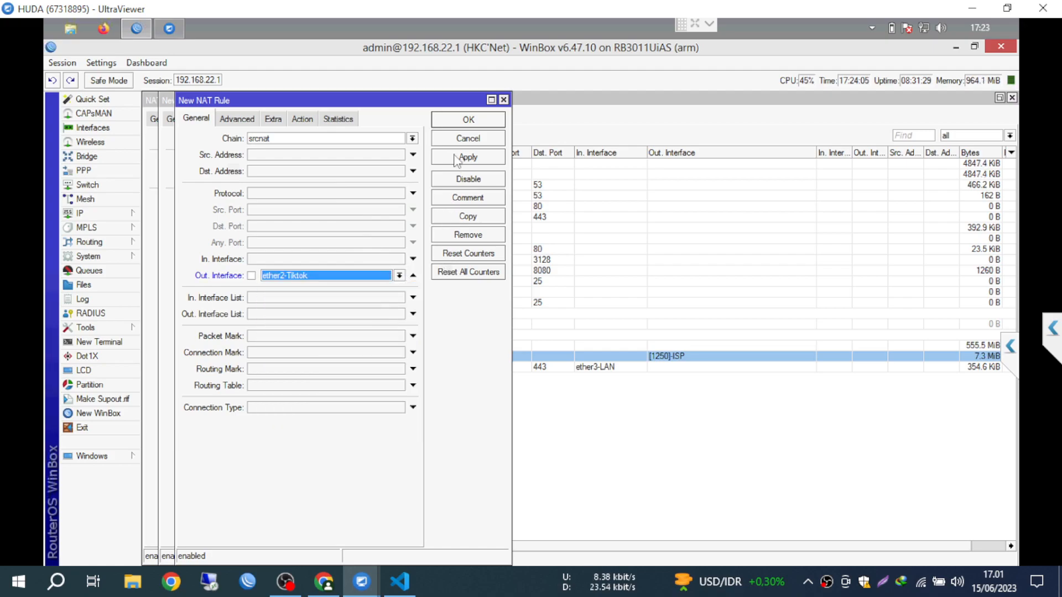
{"action": "left_click", "coordinate": [462, 124]}
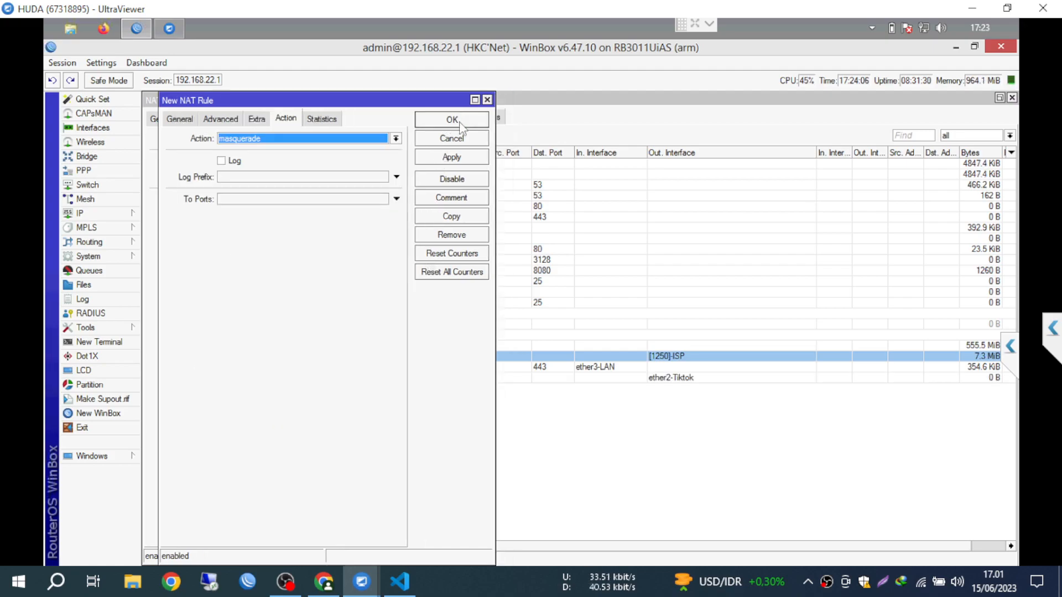
Step: Set the remaining copied masquerade rule's out interface to ether1-Youtobe and save it
{"action": "left_click", "coordinate": [175, 122]}
{"action": "left_click", "coordinate": [383, 275]}
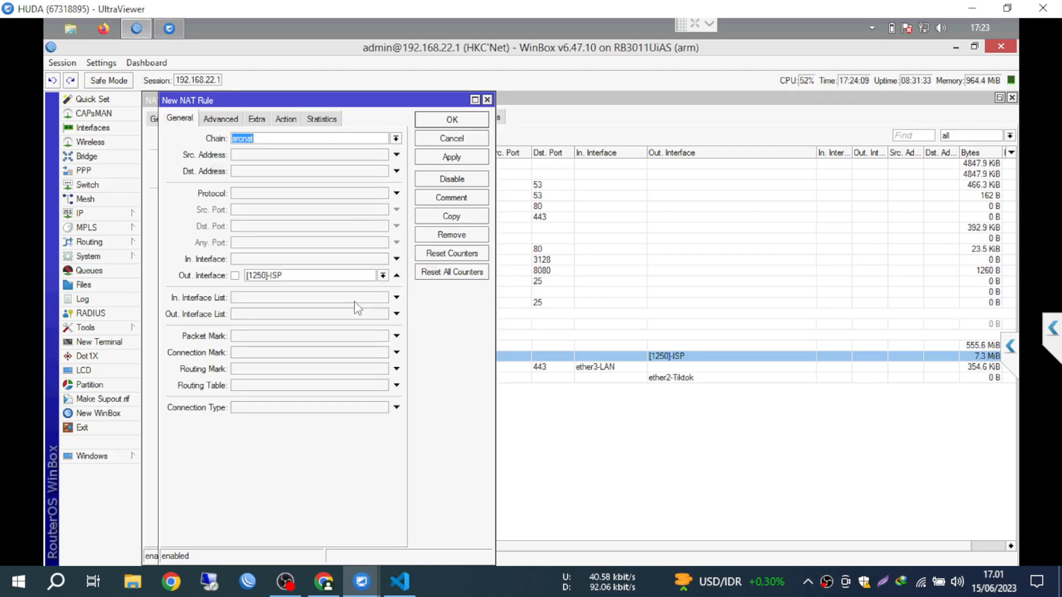
{"action": "left_click", "coordinate": [315, 334]}
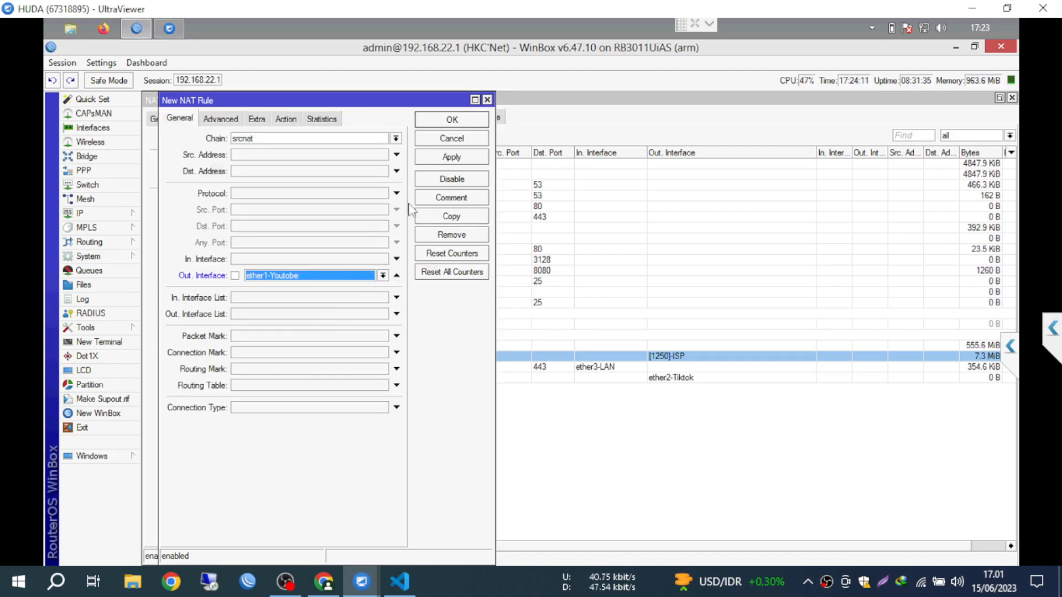
{"action": "left_click", "coordinate": [446, 122]}
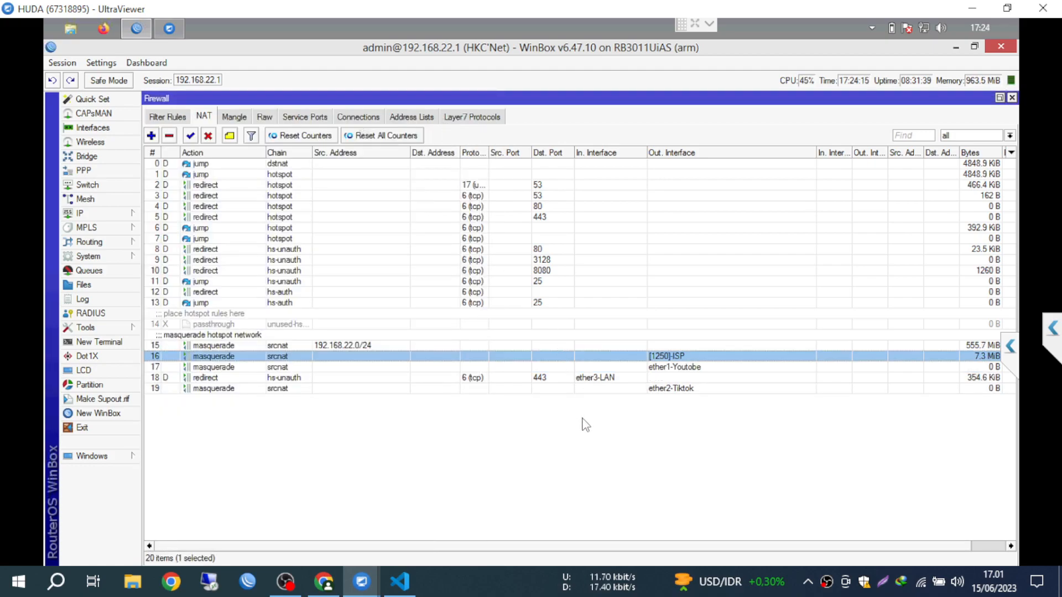
Step: Review the hotspot masquerade rule and the interface list, and bring up the firewall's mangle rules
{"action": "left_click", "coordinate": [319, 347]}
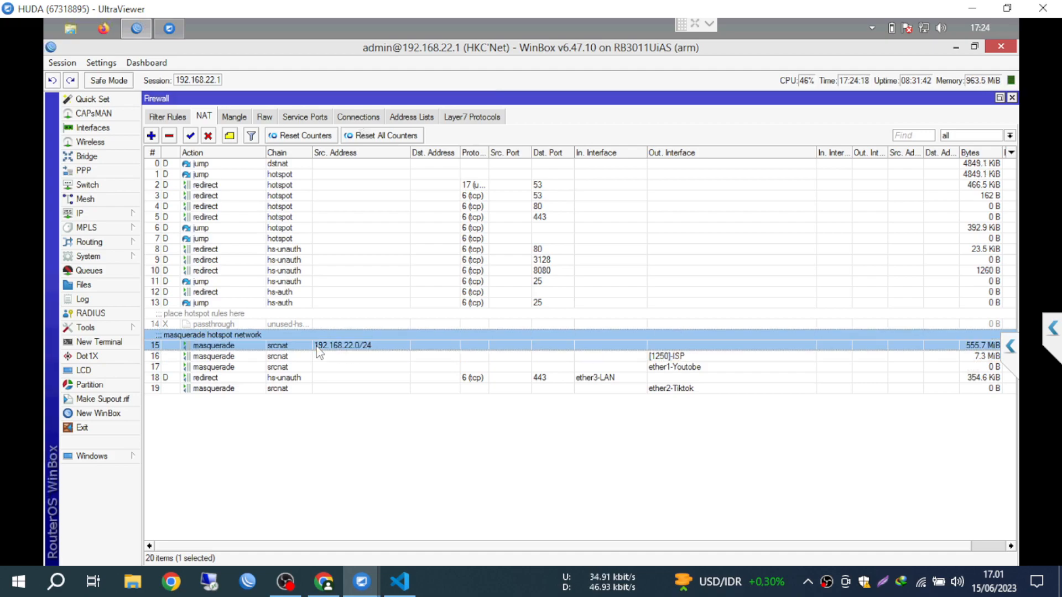
{"action": "left_click", "coordinate": [88, 128]}
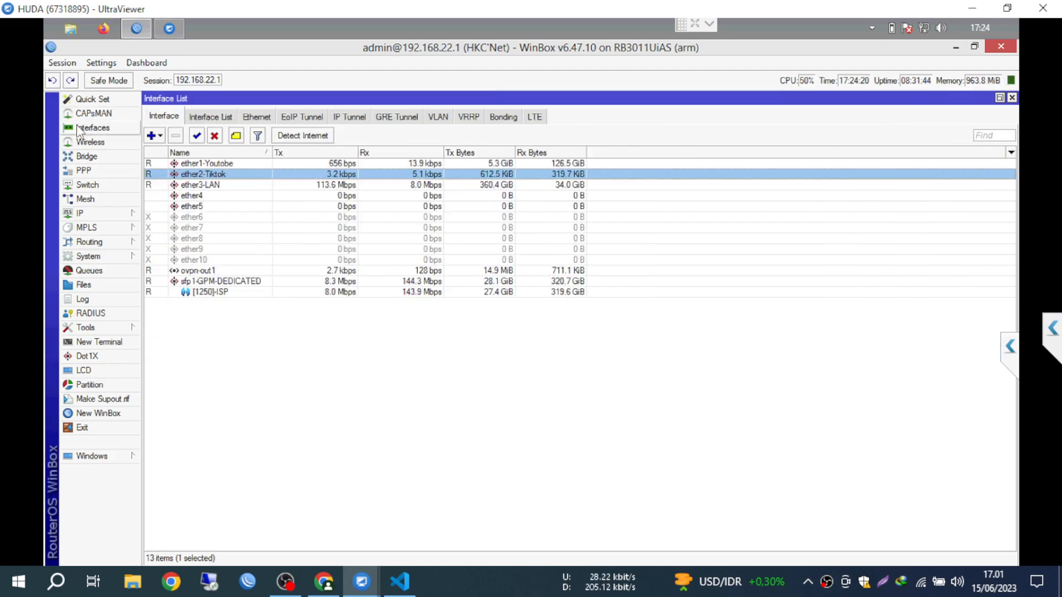
{"action": "left_click", "coordinate": [1012, 99]}
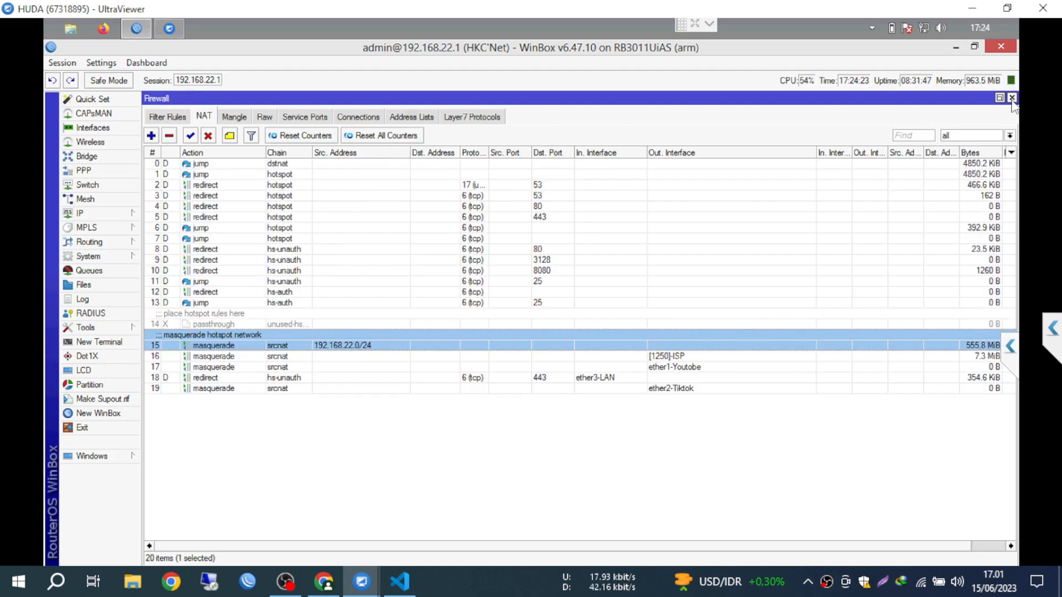
{"action": "left_click", "coordinate": [246, 118]}
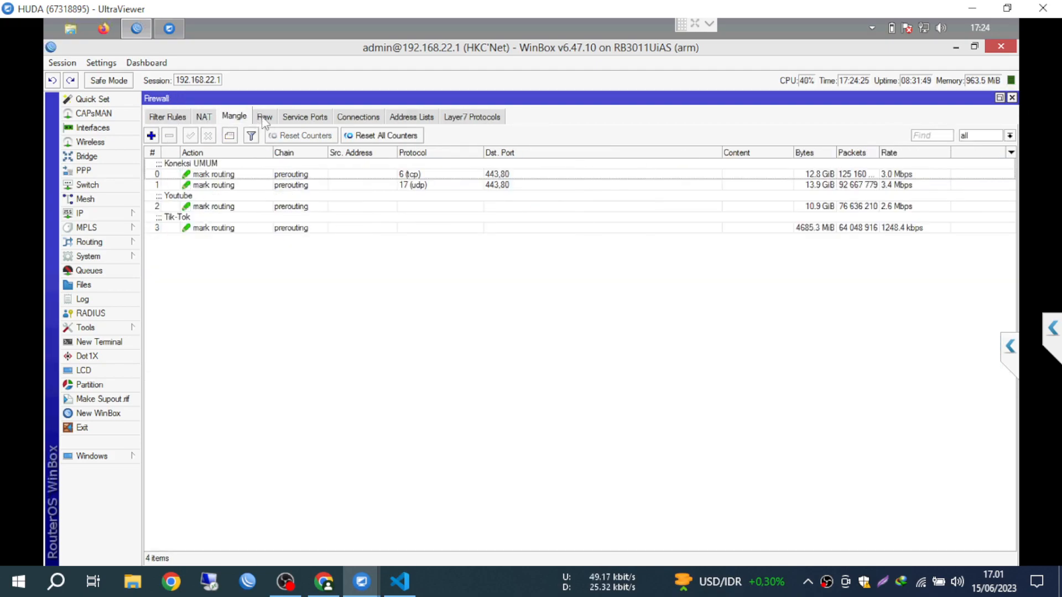
Step: Delete all TikTok and YouTube rules from the firewall's raw table
{"action": "left_click", "coordinate": [265, 117]}
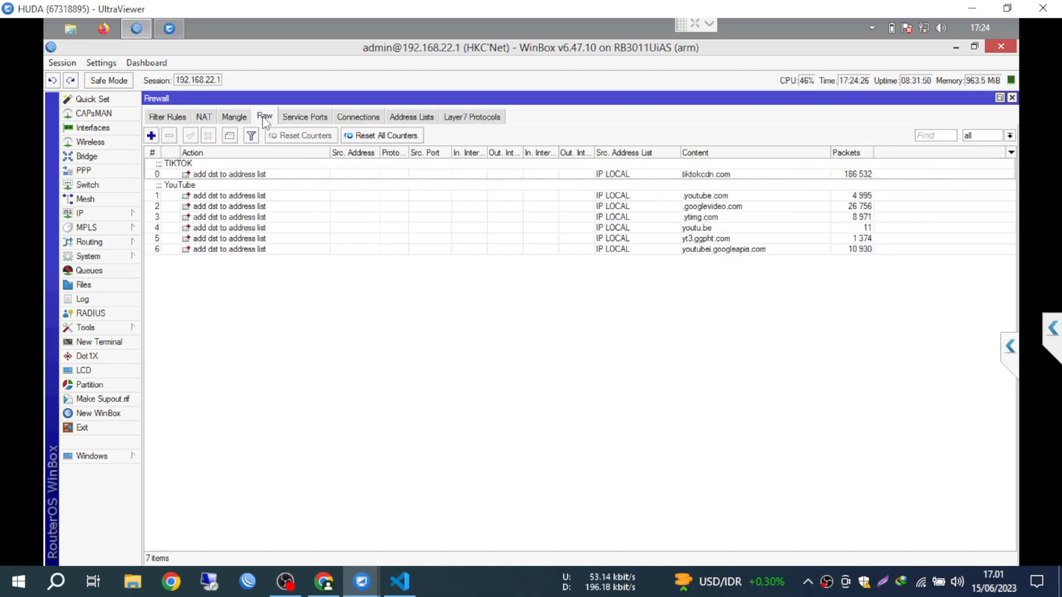
{"action": "left_click", "coordinate": [669, 240]}
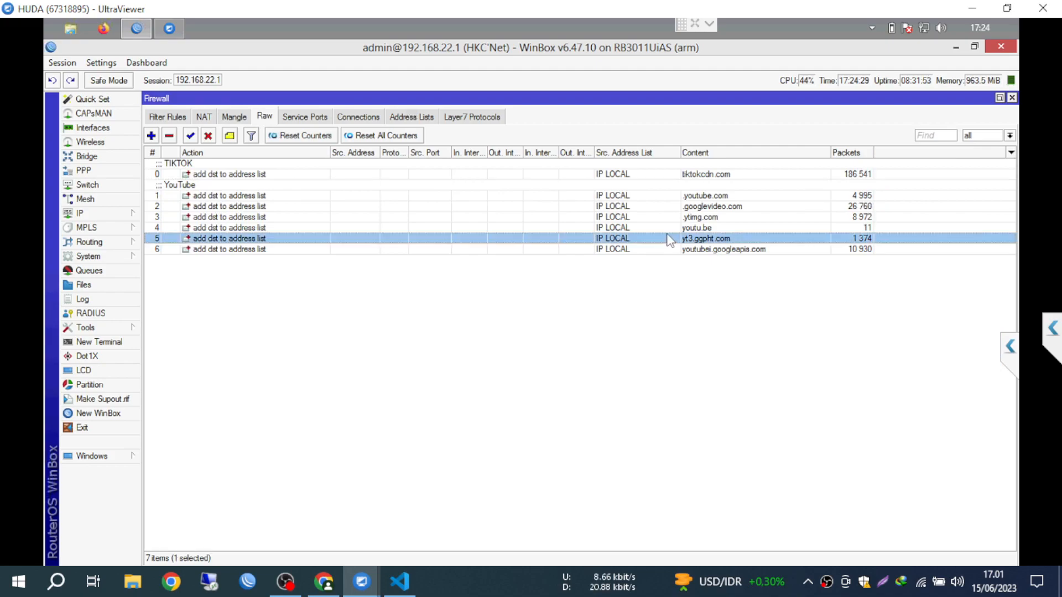
{"action": "key", "text": "ctrl+a"}
{"action": "left_click", "coordinate": [169, 136]}
Step: Delete both Koneksi UMUM mark routing rules, tcp and udp, from the firewall's mangle table
{"action": "left_click", "coordinate": [234, 117]}
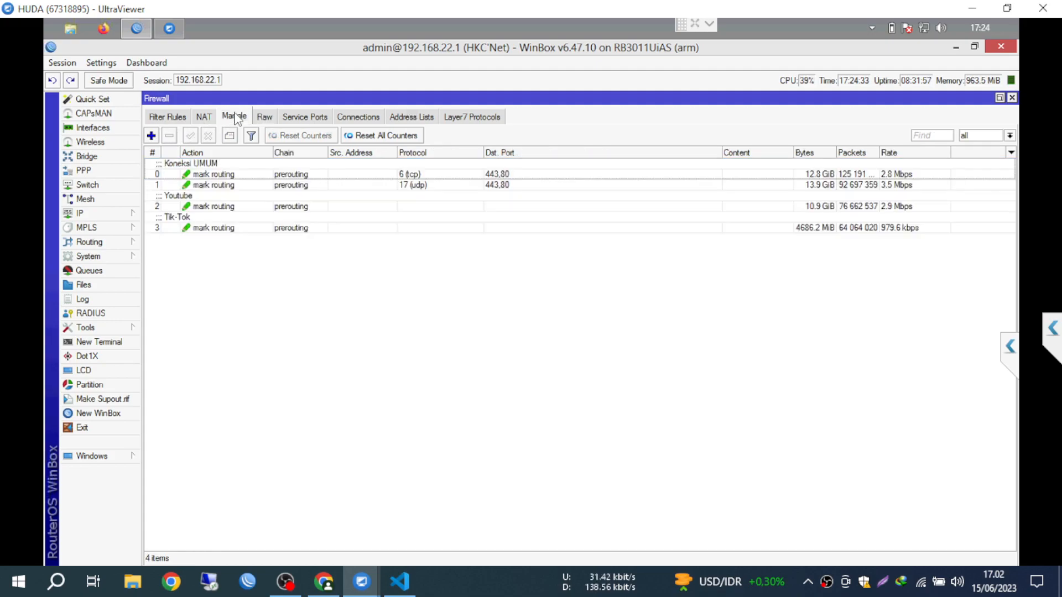
{"action": "left_click", "coordinate": [288, 197]}
{"action": "left_click", "coordinate": [286, 187]}
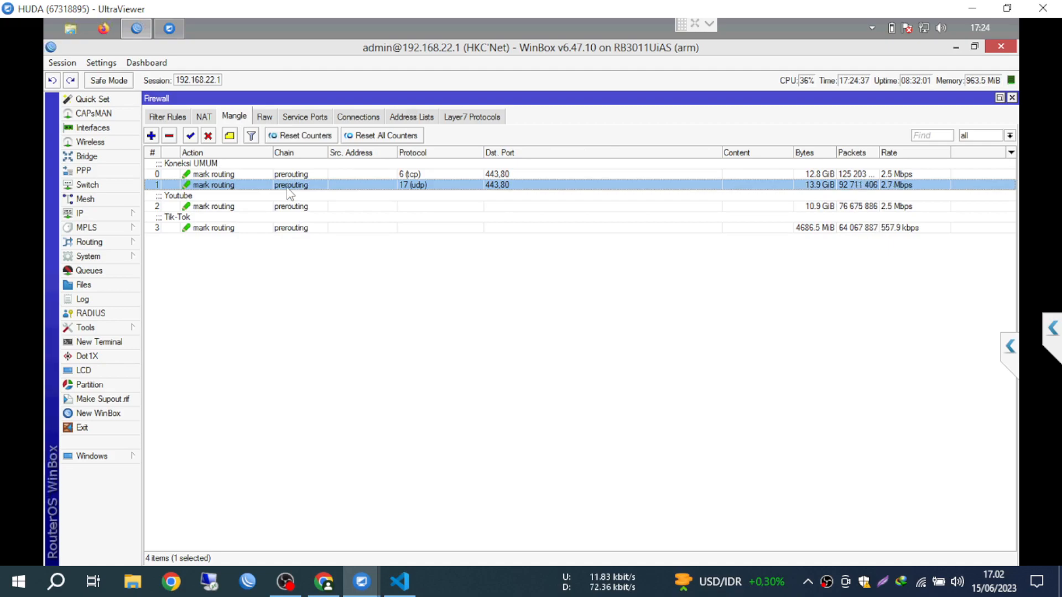
{"action": "left_click", "coordinate": [242, 159]}
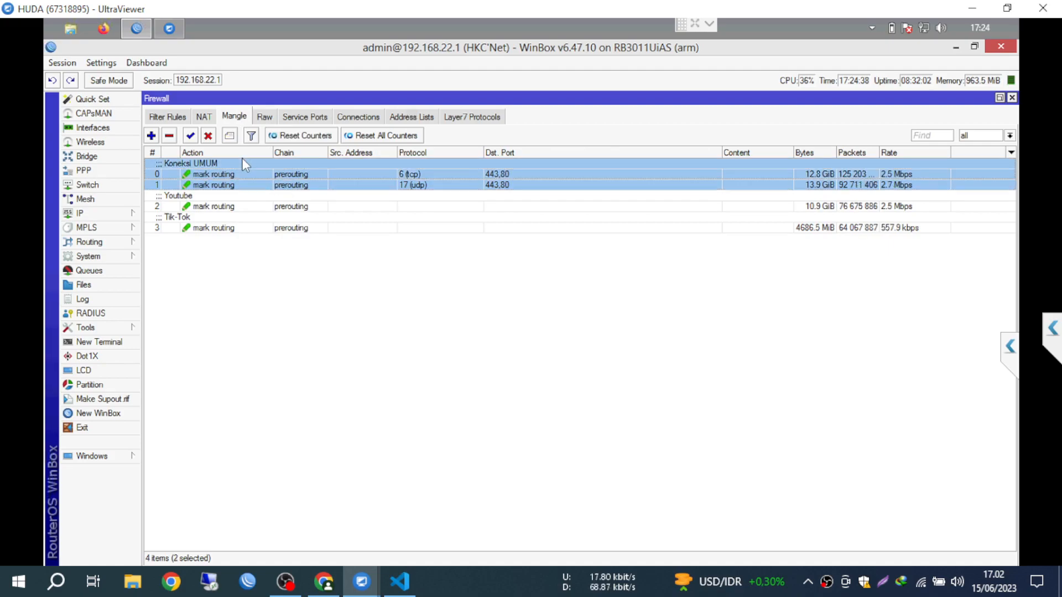
{"action": "left_click", "coordinate": [169, 136]}
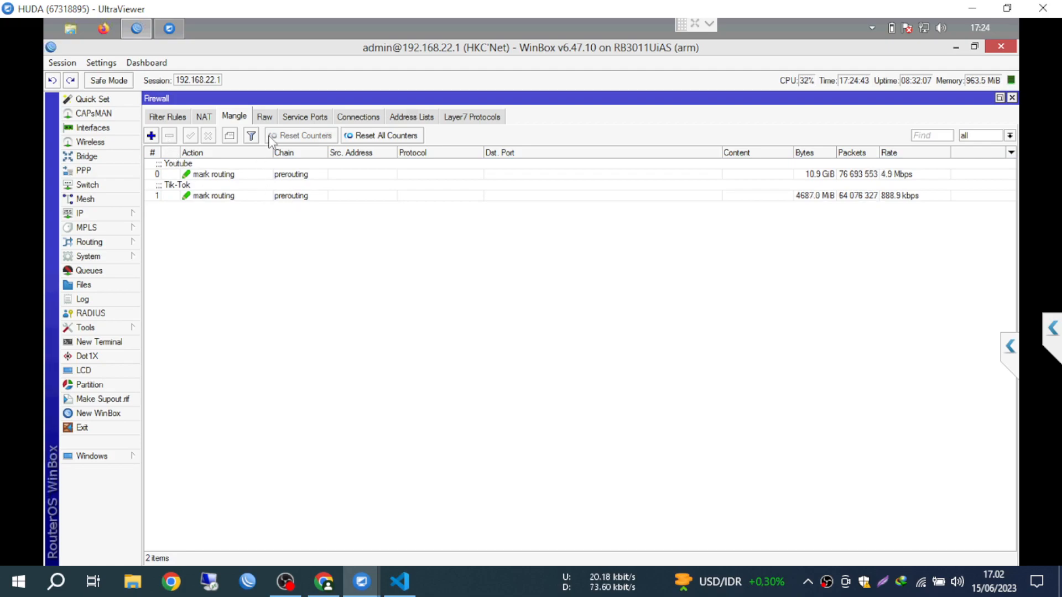
Step: Check the raw table, switch to Visual Studio Code and copy the Youtube address-list rules on lines 6 to 41 of rawmei.rsc
{"action": "left_click", "coordinate": [264, 116]}
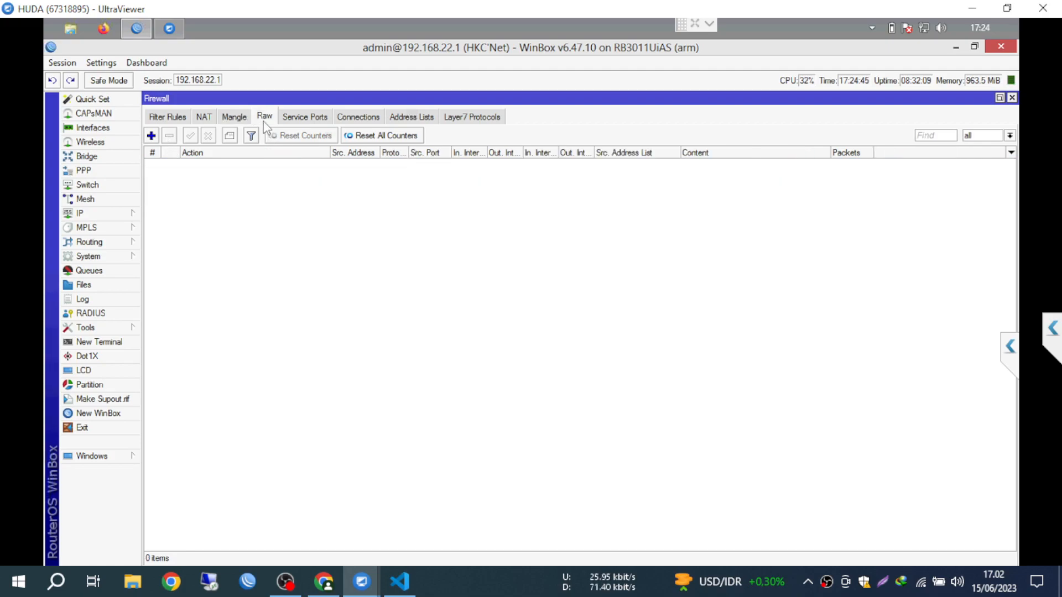
{"action": "left_click", "coordinate": [400, 581]}
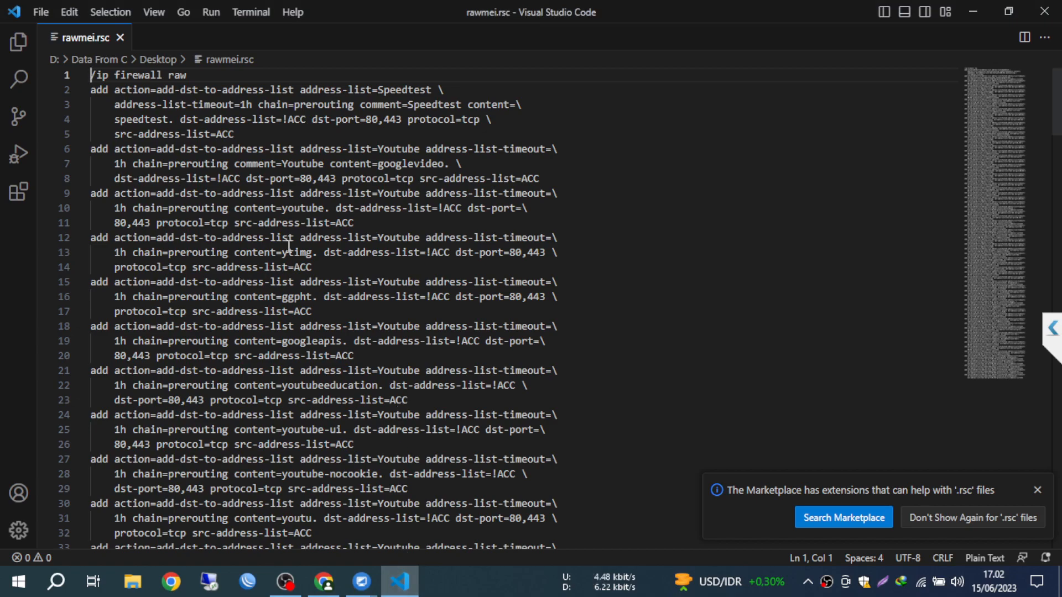
{"action": "scroll", "coordinate": [326, 210], "scroll_direction": "down", "scroll_amount": 1}
{"action": "scroll", "coordinate": [362, 171], "scroll_direction": "up", "scroll_amount": 1}
{"action": "left_click", "coordinate": [91, 149]}
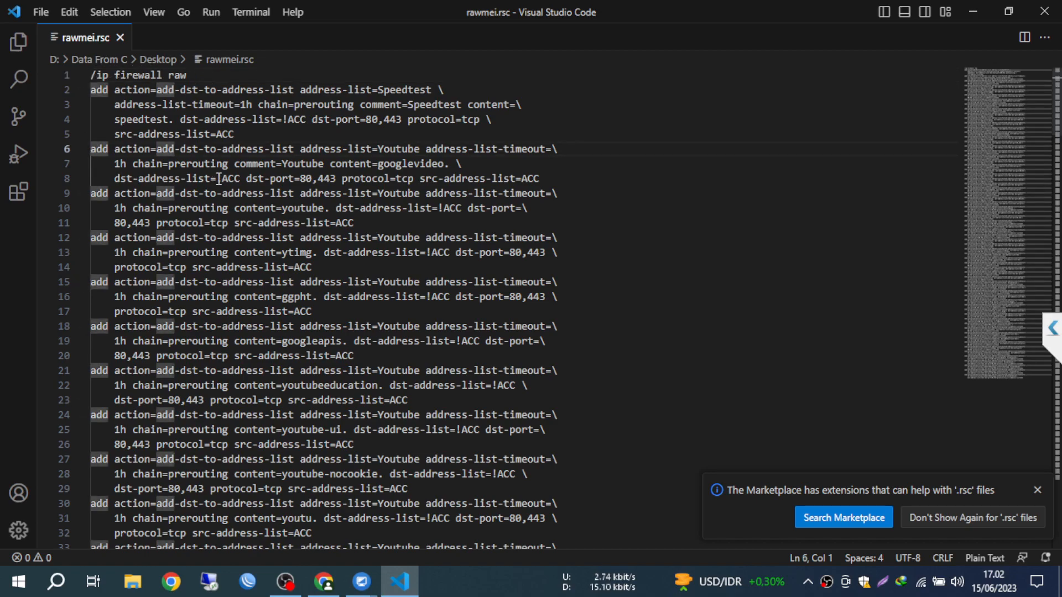
{"action": "left_click_drag", "start_coordinate": [90, 149], "coordinate": [410, 458]}
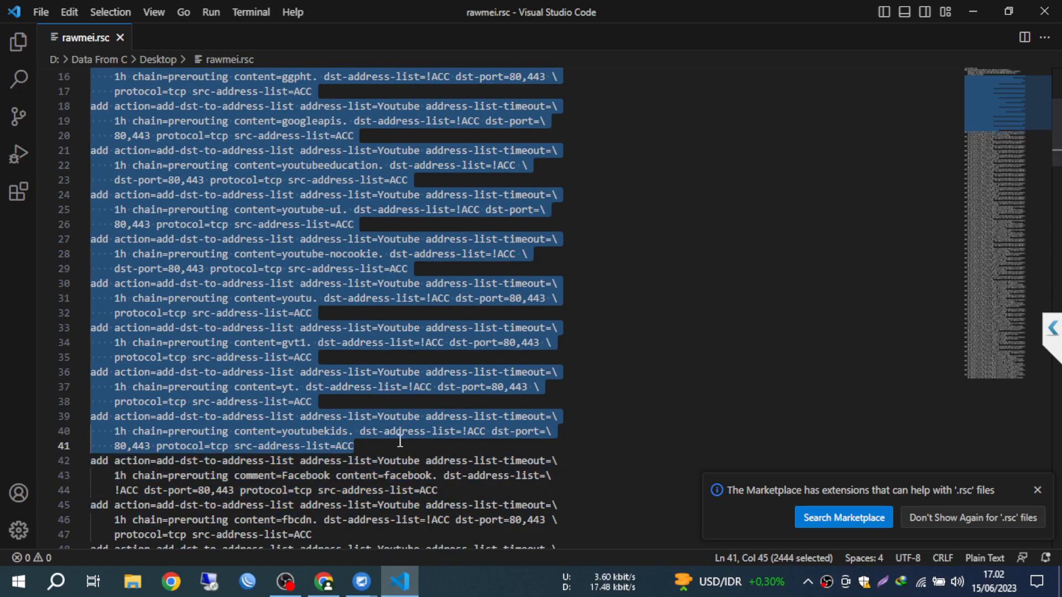
{"action": "right_click", "coordinate": [308, 247]}
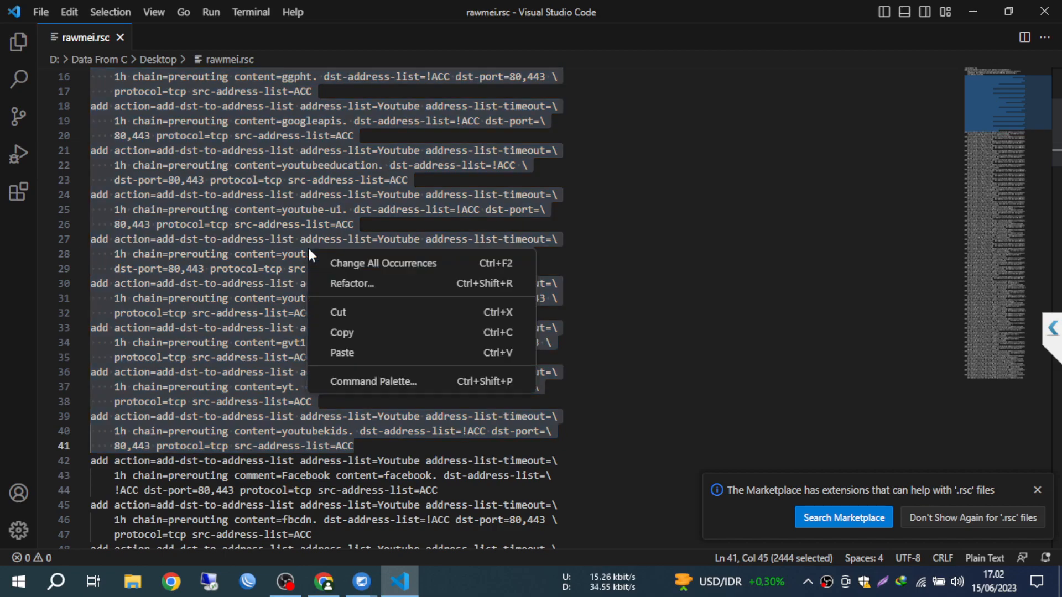
{"action": "left_click", "coordinate": [343, 332]}
Step: Switch back to the UltraViewer remote session and show only the IP LOCAL entries of the firewall address lists
{"action": "mouse_move", "coordinate": [361, 581]}
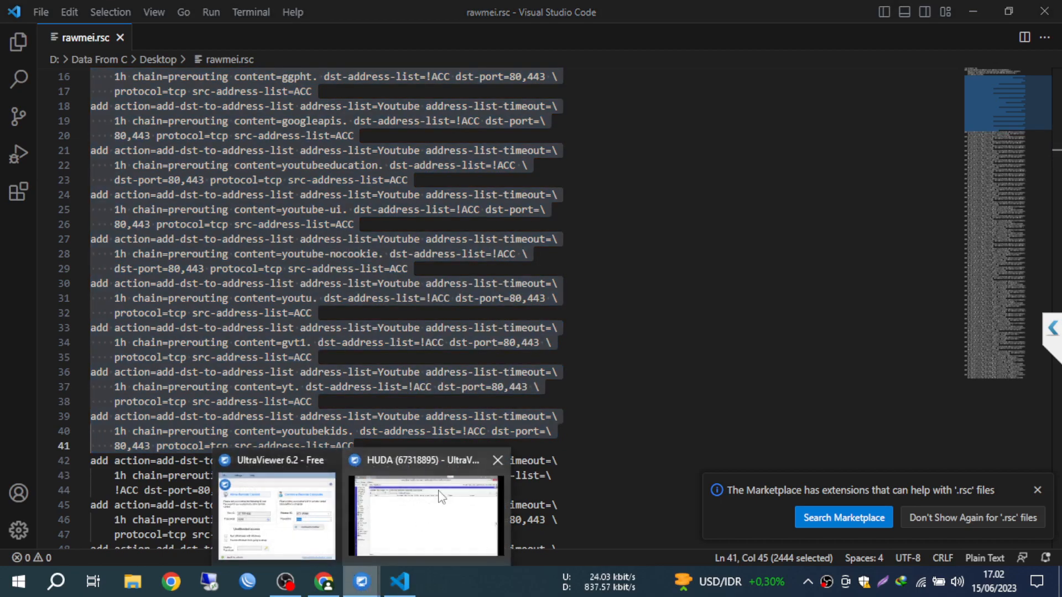
{"action": "left_click", "coordinate": [441, 496]}
{"action": "left_click", "coordinate": [420, 115]}
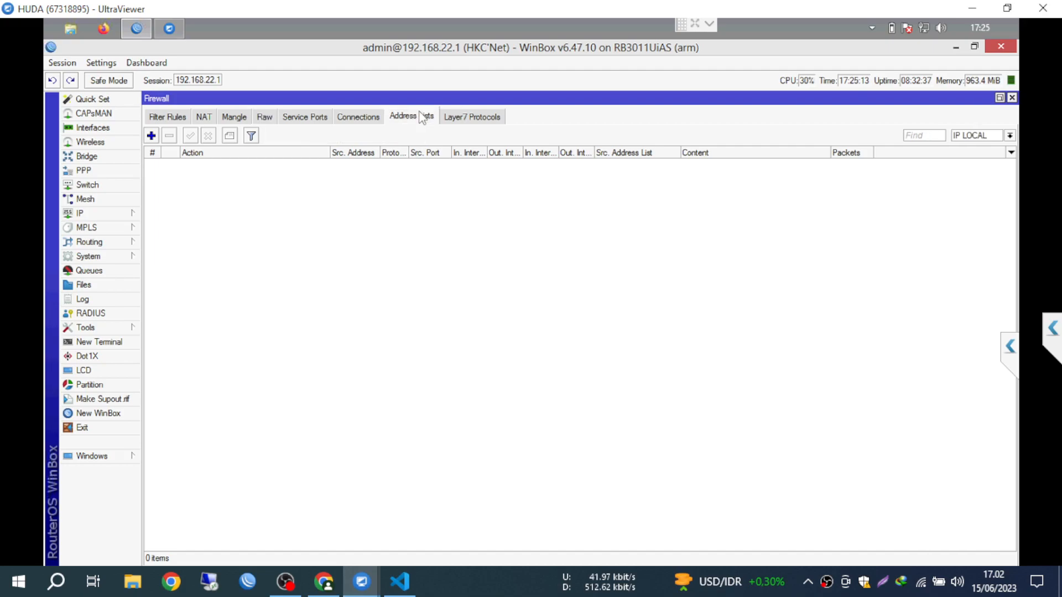
{"action": "left_click", "coordinate": [977, 136]}
{"action": "left_click", "coordinate": [978, 146]}
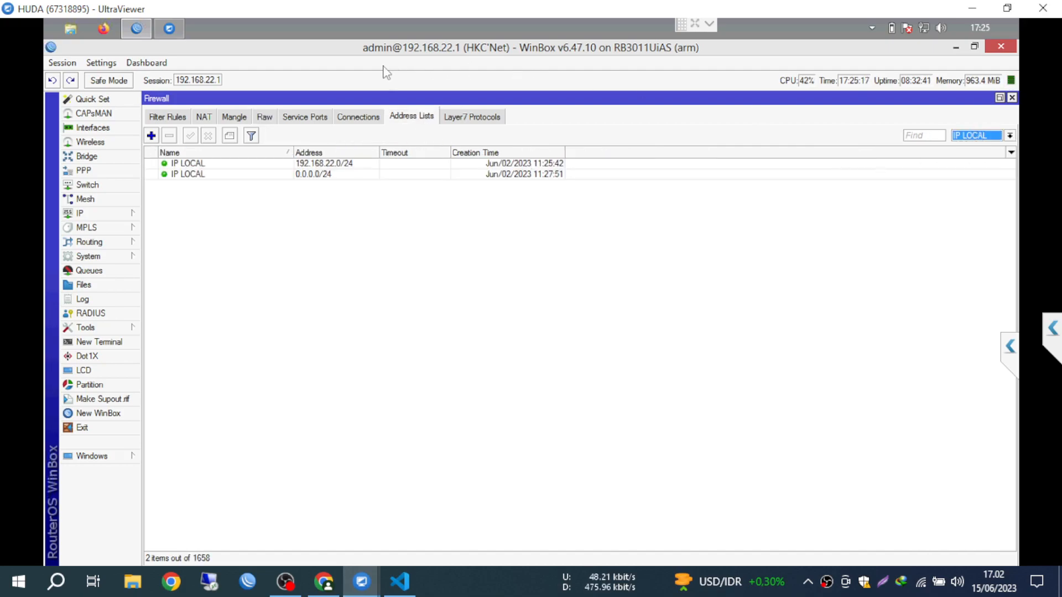
Step: Review the firewall's mangle, NAT and filter rules, returning to the address lists at the end
{"action": "left_click", "coordinate": [232, 117]}
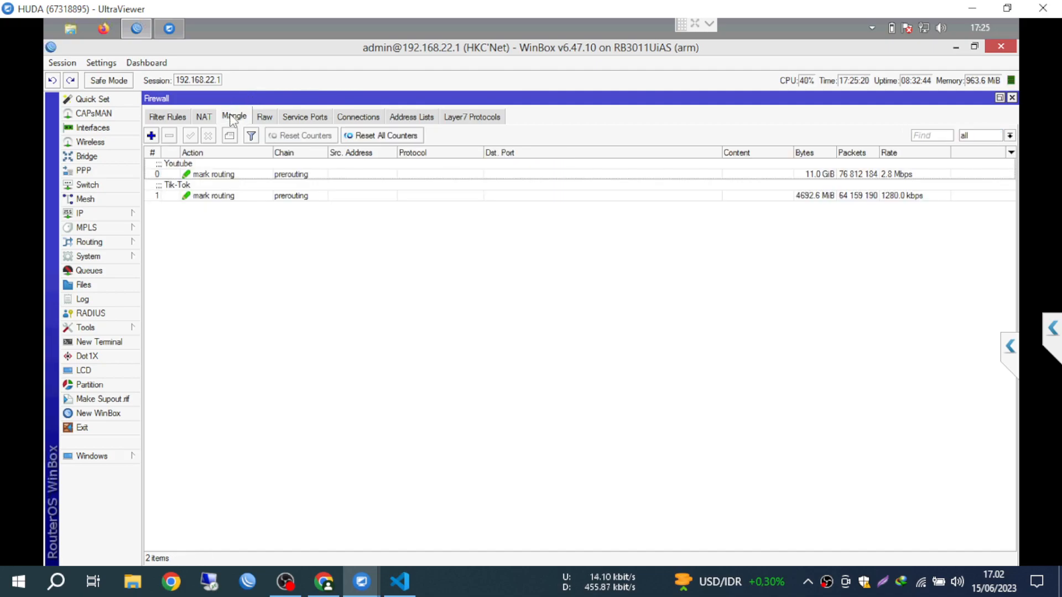
{"action": "left_click", "coordinate": [194, 119]}
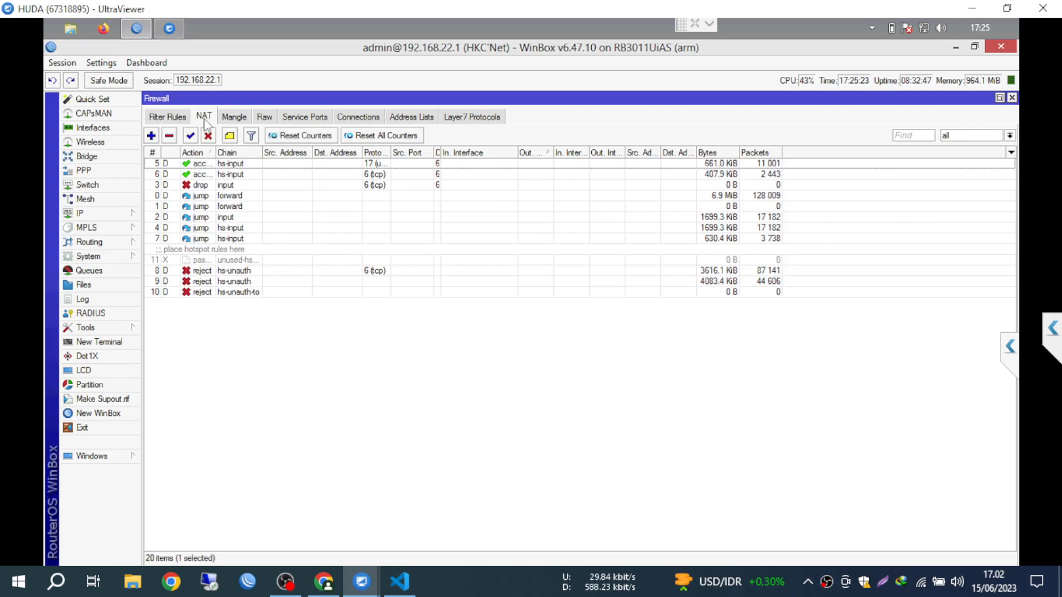
{"action": "left_click", "coordinate": [183, 121]}
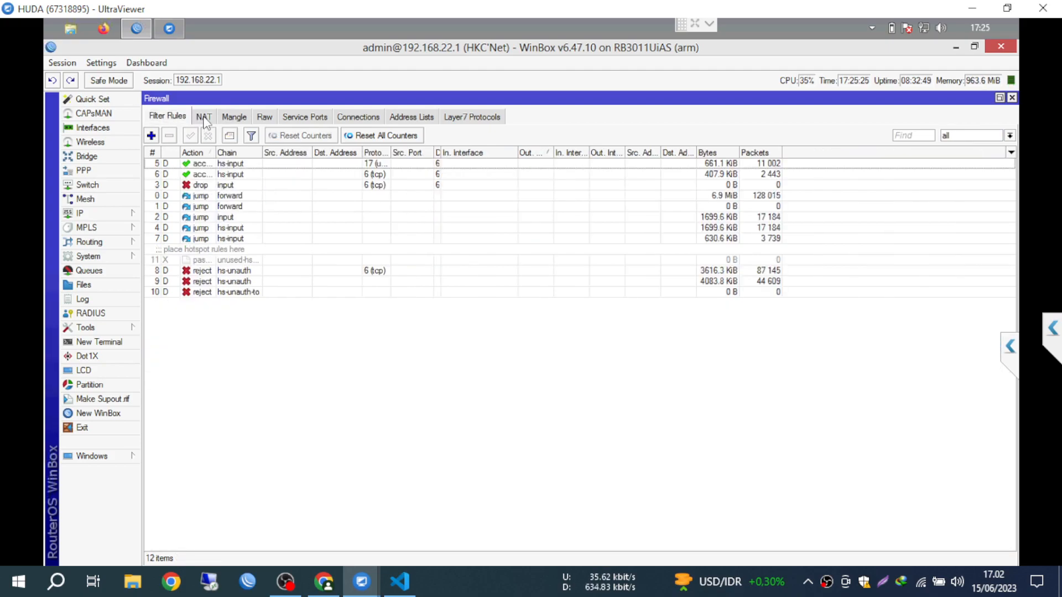
{"action": "left_click", "coordinate": [204, 119]}
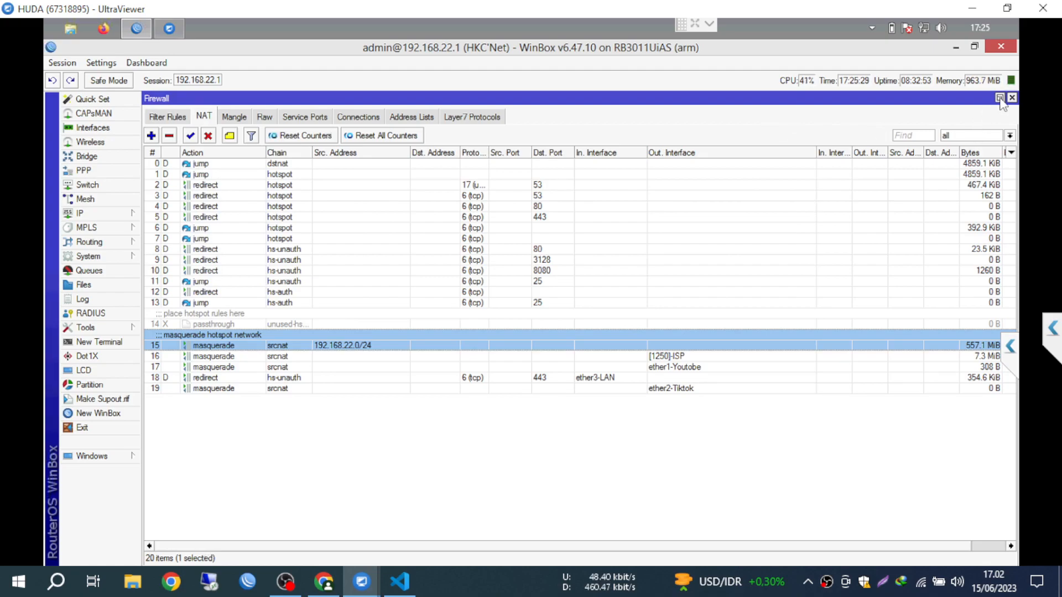
{"action": "left_click", "coordinate": [427, 120]}
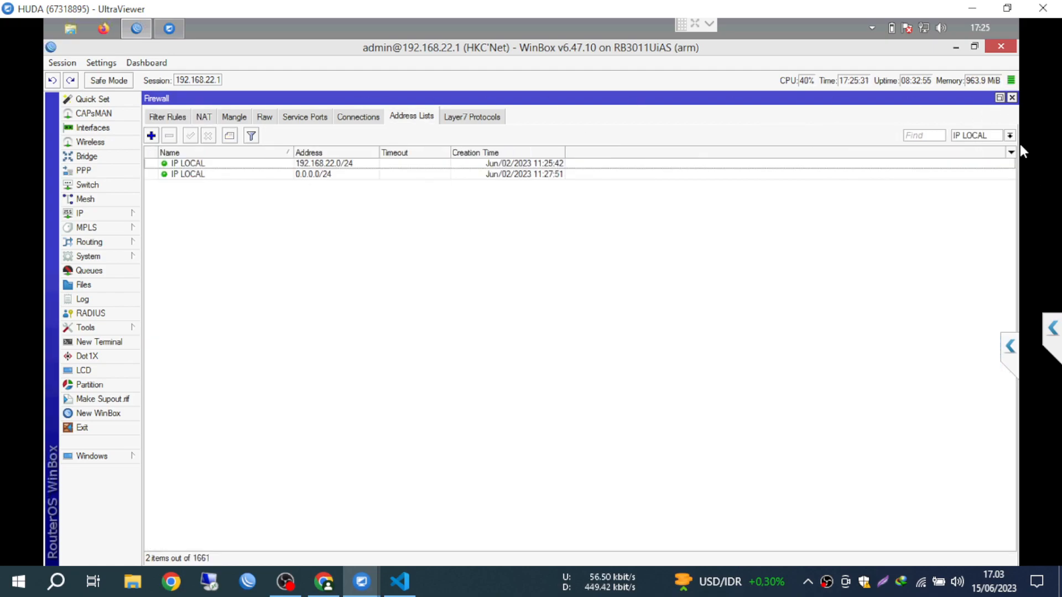
Step: Shrink the maximized firewall window and move it aside, keeping its address lists filtered to IP LOCAL
{"action": "left_click", "coordinate": [999, 98]}
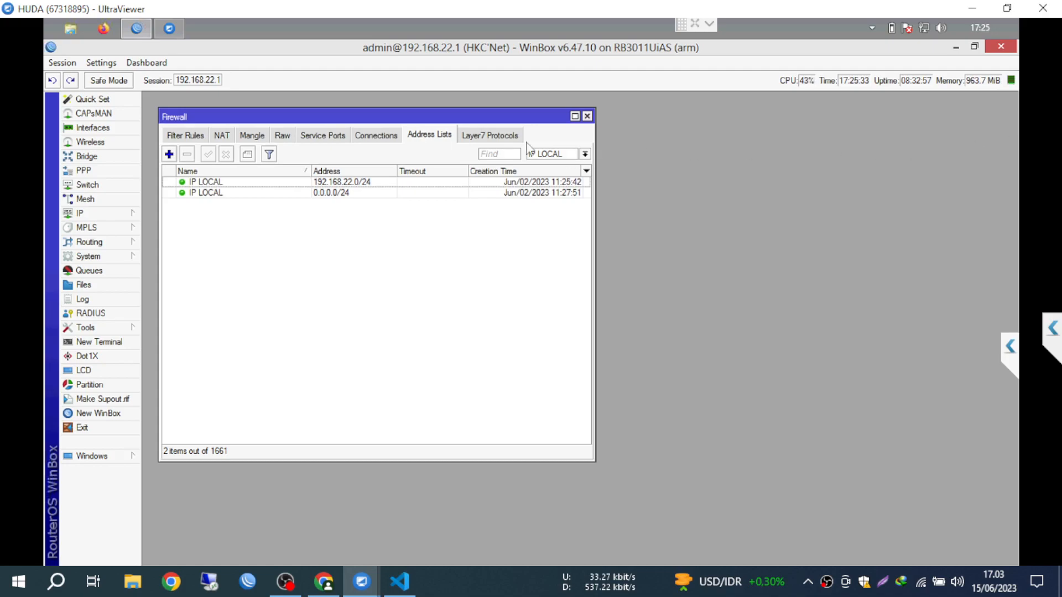
{"action": "left_click_drag", "start_coordinate": [506, 118], "coordinate": [886, 209]}
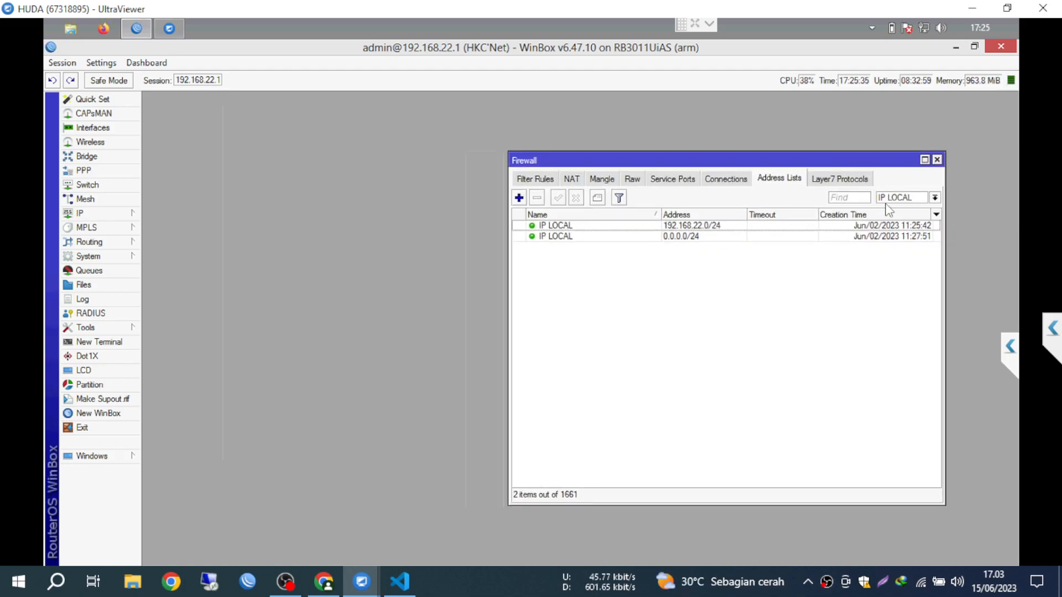
{"action": "left_click", "coordinate": [915, 199]}
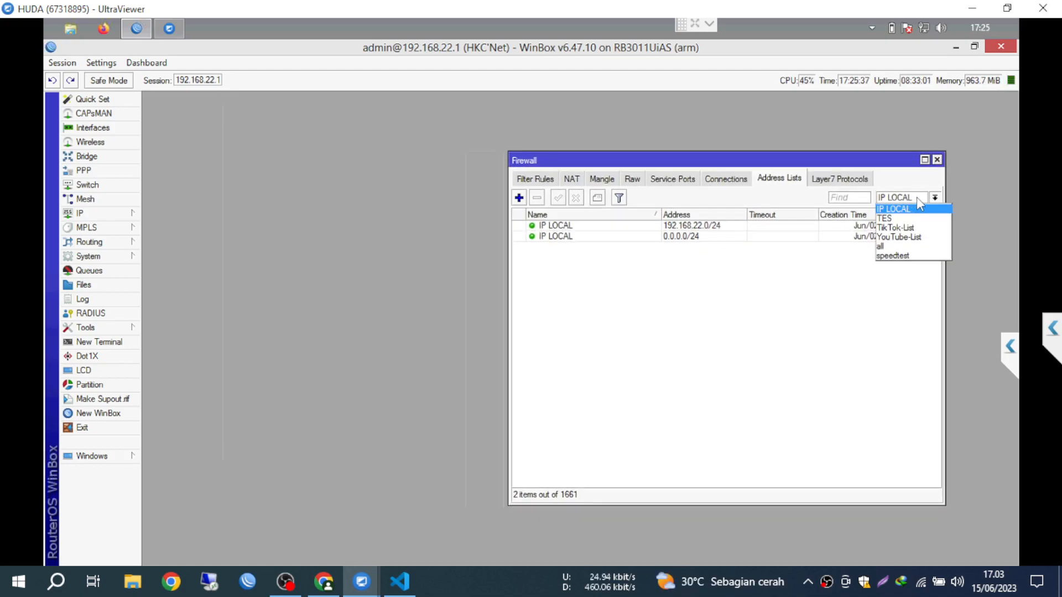
{"action": "left_click", "coordinate": [893, 209]}
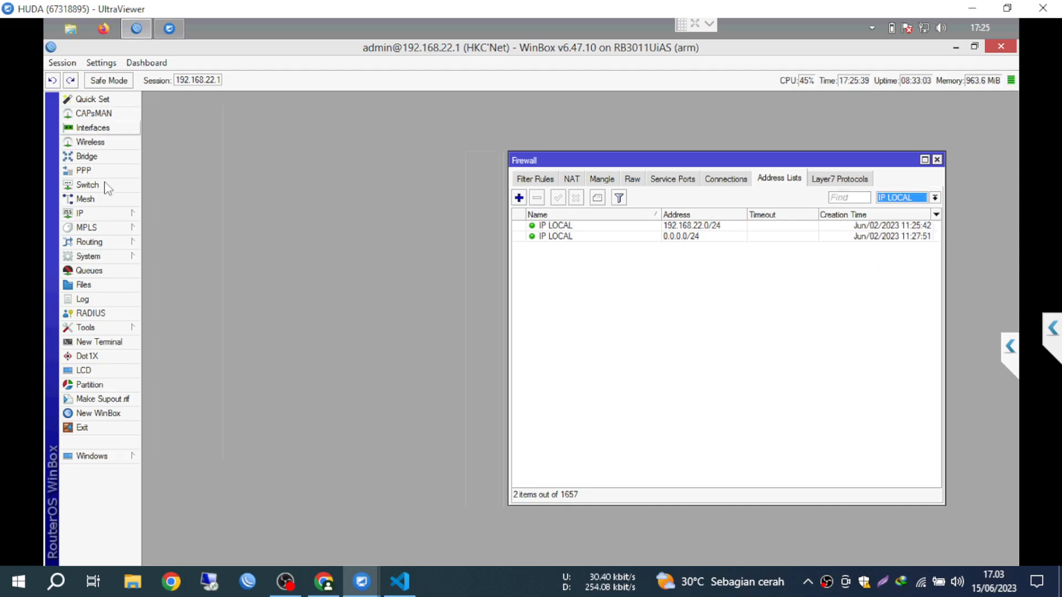
Step: Bring up the router's IP address list beside the firewall window and check the ether3-LAN and ether2-Tiktok addresses
{"action": "left_click", "coordinate": [102, 213]}
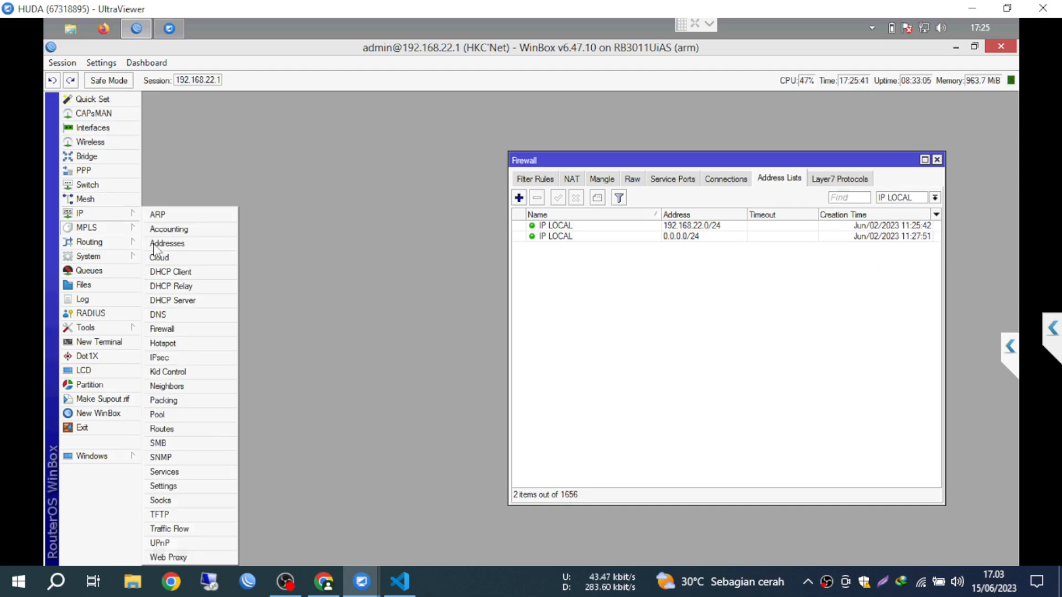
{"action": "left_click", "coordinate": [154, 245]}
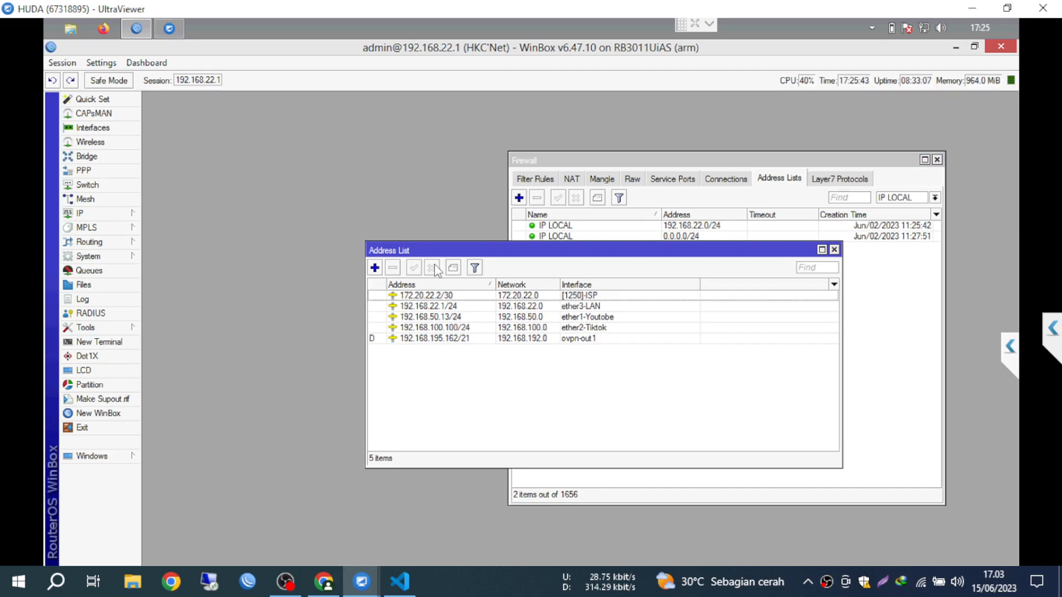
{"action": "left_click_drag", "start_coordinate": [409, 249], "coordinate": [244, 153]}
{"action": "left_click", "coordinate": [238, 217]}
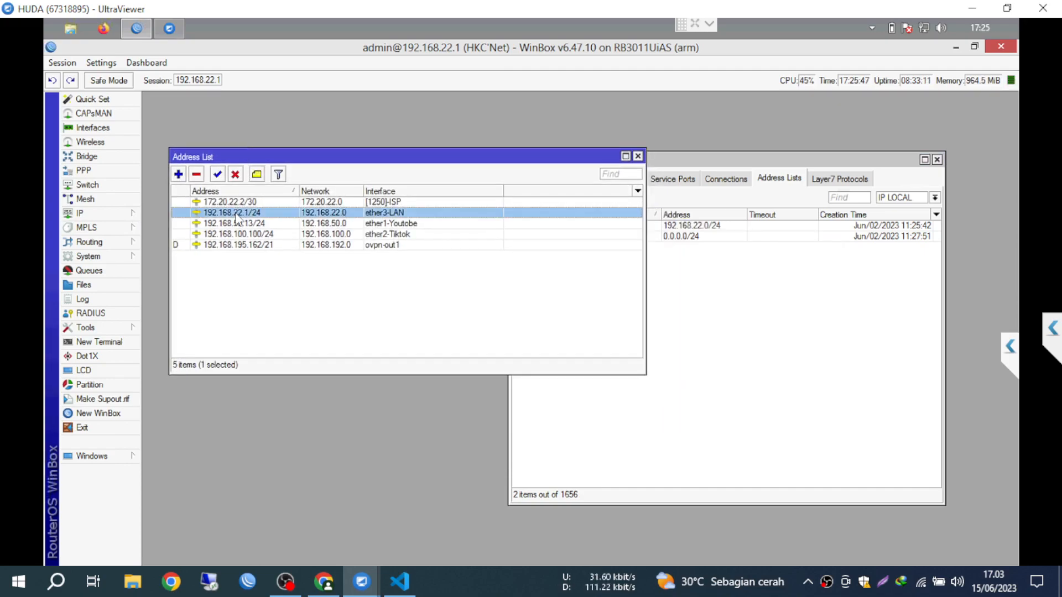
{"action": "left_click", "coordinate": [237, 235]}
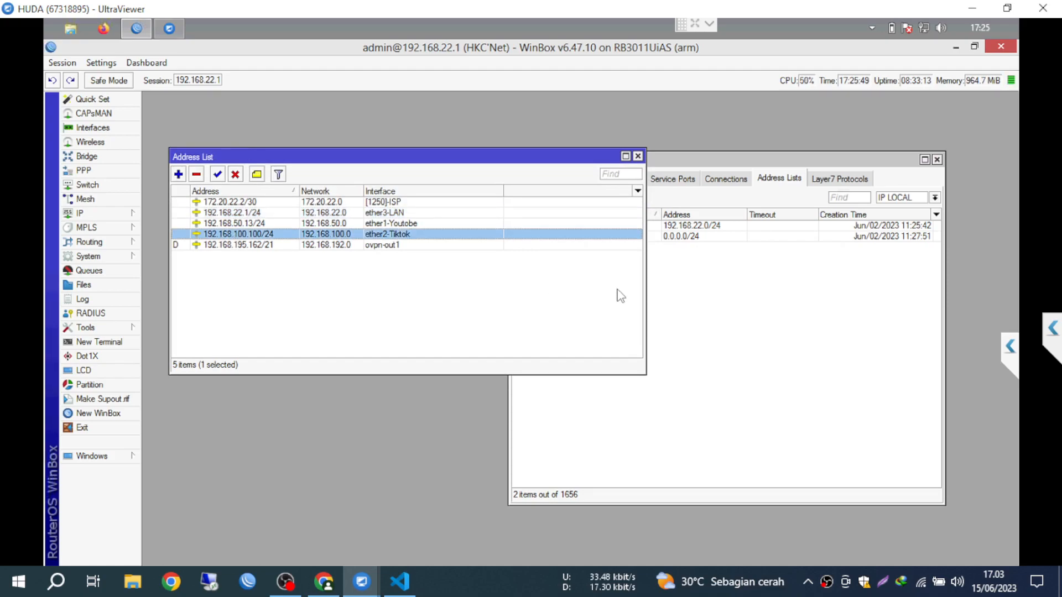
Step: Rename the 192.168.22.0/24 IP LOCAL entry to ACC, set its address to 192.168.0.0/16 and save it
{"action": "left_click", "coordinate": [691, 272]}
{"action": "left_click", "coordinate": [617, 227]}
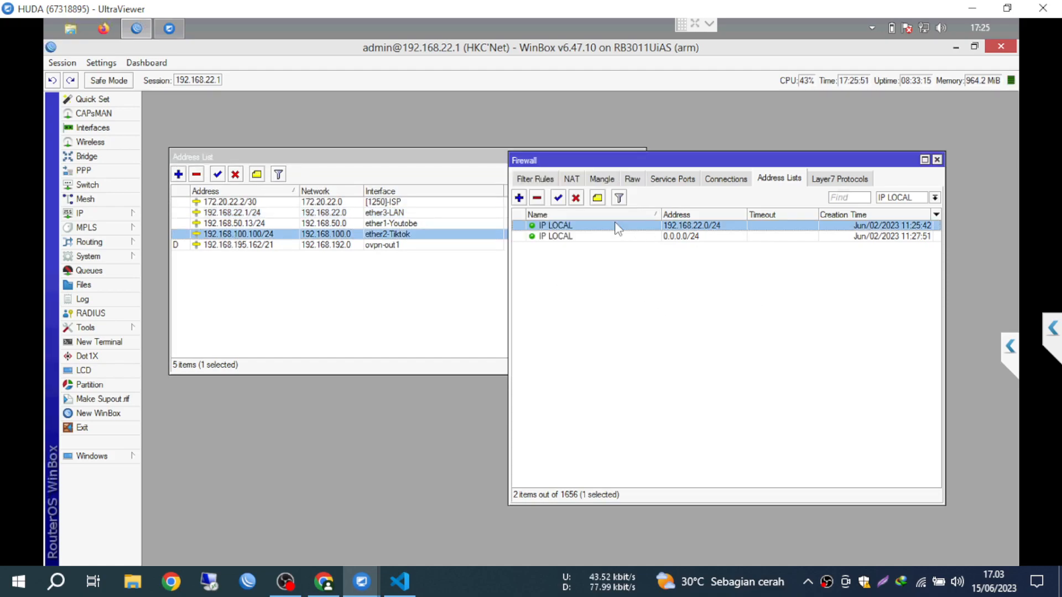
{"action": "double_click", "coordinate": [617, 227]}
{"action": "type", "text": "ACC"}
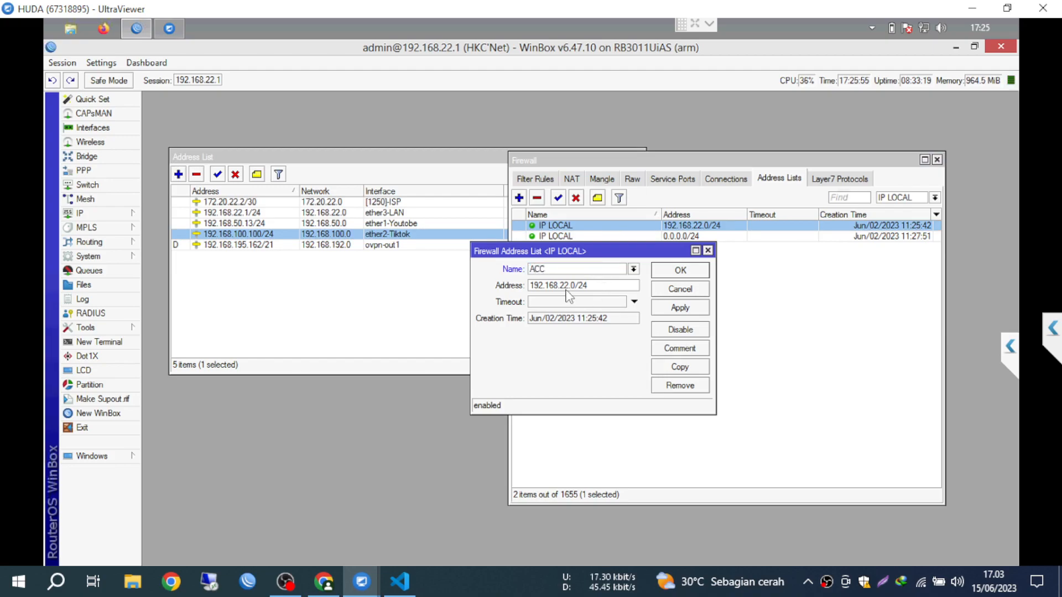
{"action": "left_click", "coordinate": [569, 283]}
{"action": "key", "text": "BackSpace"}
{"action": "key", "text": "BackSpace"}
{"action": "type", "text": "0/1"}
{"action": "key", "text": "Return"}
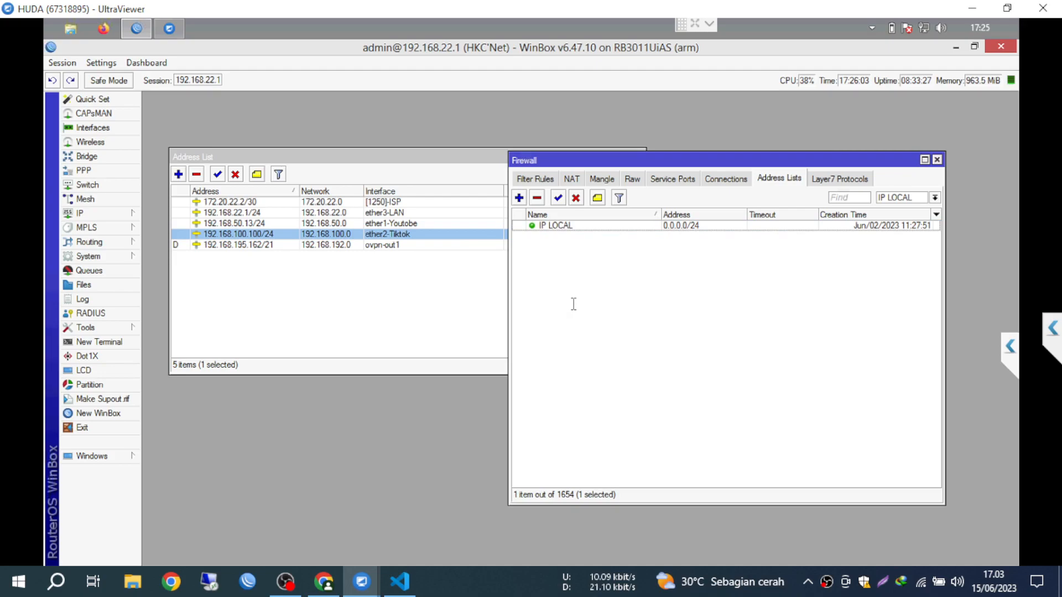
Step: Delete the remaining 0.0.0.0/24 IP LOCAL entry and check the ACC address list and the raw rules
{"action": "left_click", "coordinate": [569, 226]}
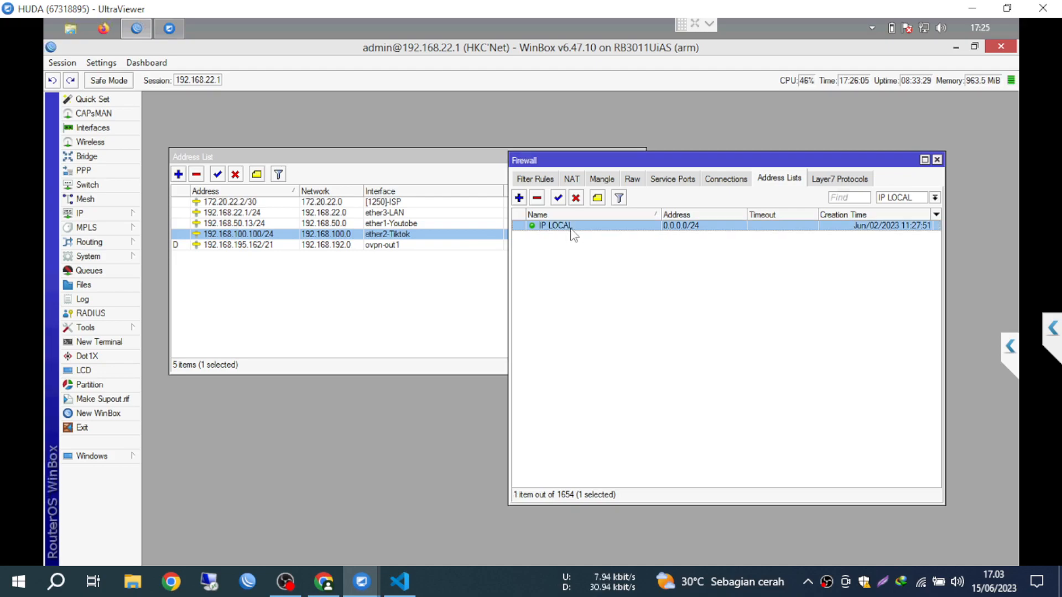
{"action": "left_click", "coordinate": [537, 198]}
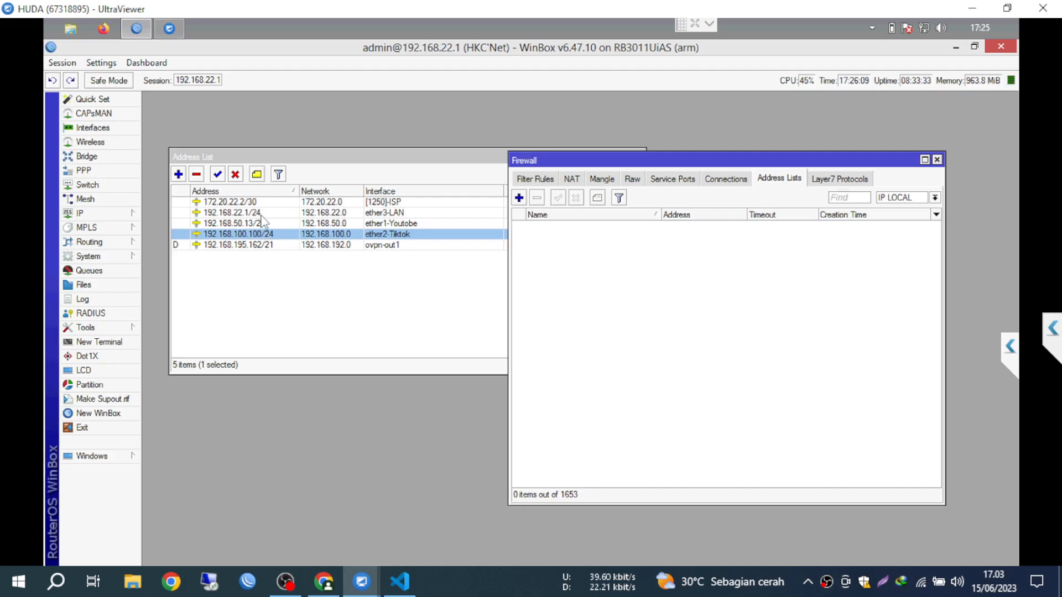
{"action": "left_click", "coordinate": [911, 199]}
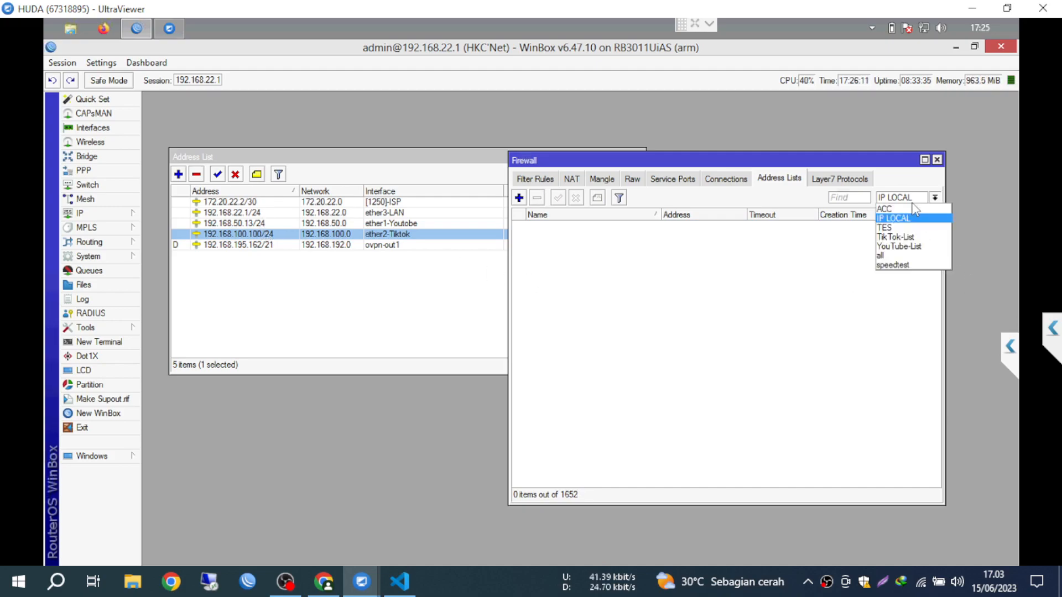
{"action": "left_click", "coordinate": [907, 210]}
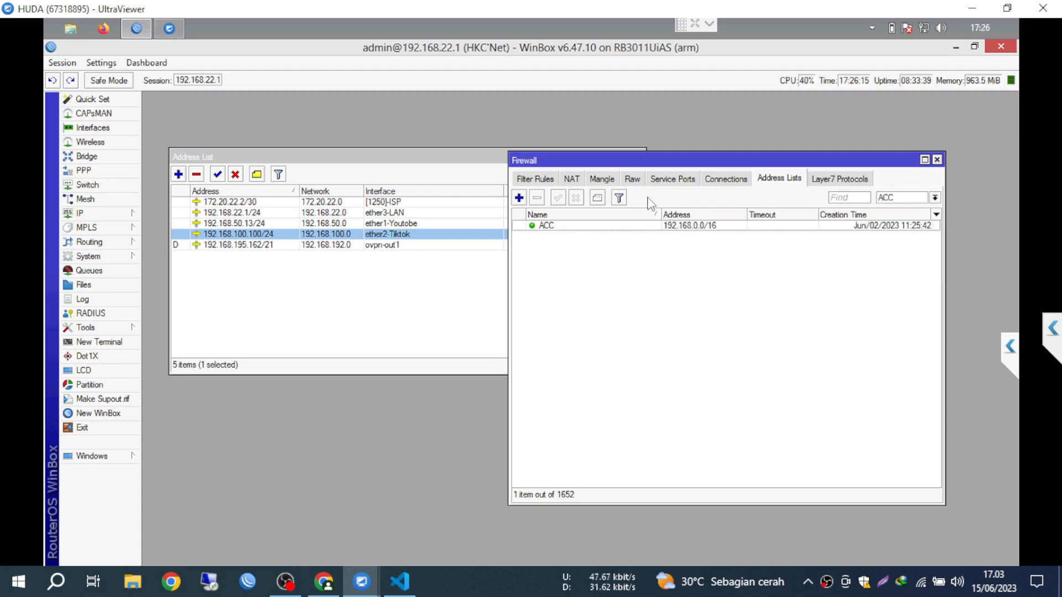
{"action": "left_click", "coordinate": [633, 181]}
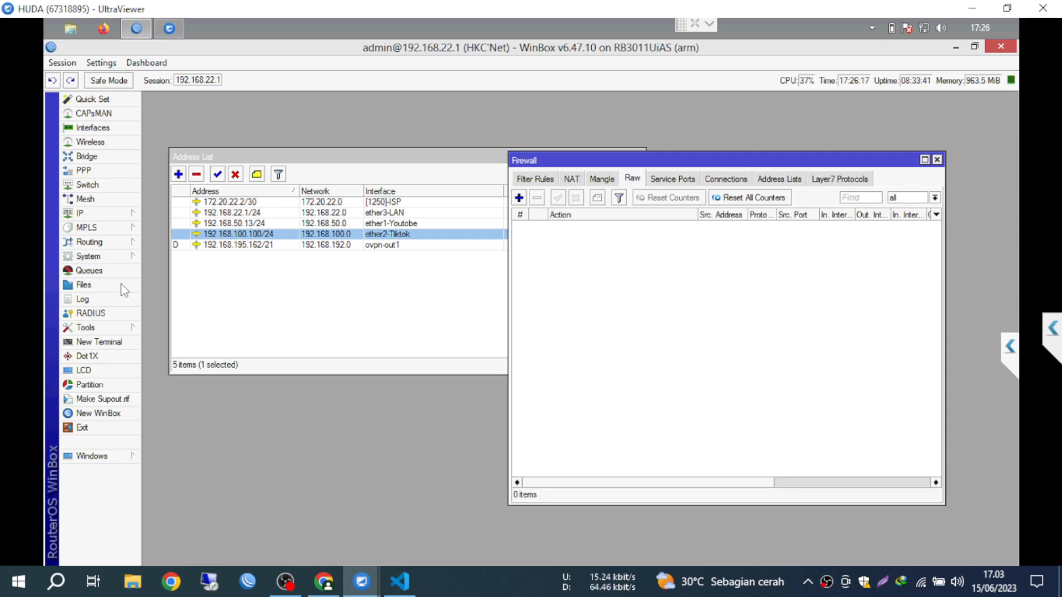
Step: Open a new terminal and try to run the copied YouTube rules from its base level
{"action": "left_click", "coordinate": [105, 345]}
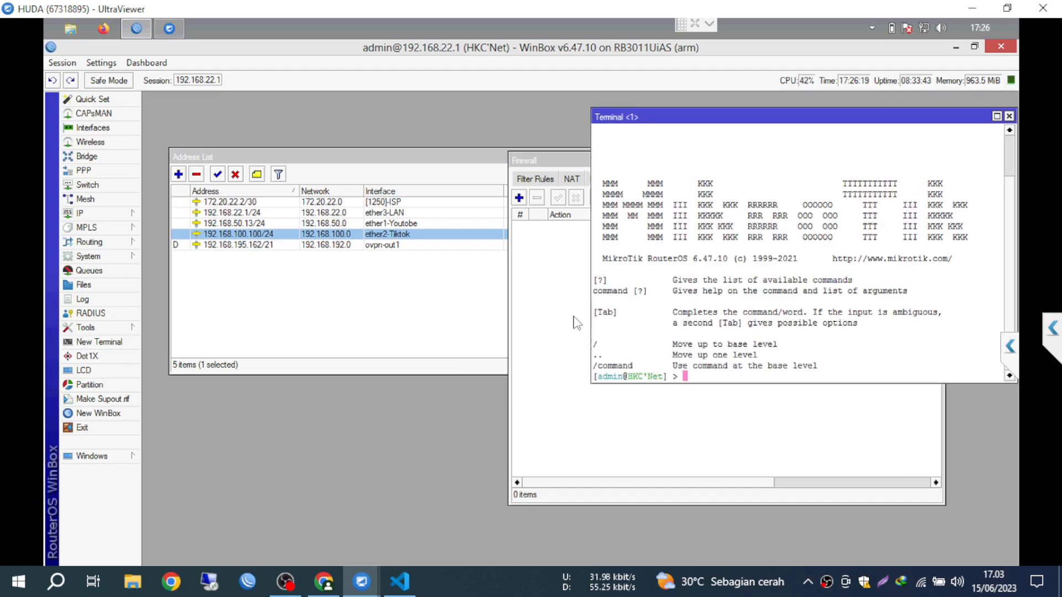
{"action": "right_click", "coordinate": [678, 245]}
{"action": "left_click", "coordinate": [713, 306]}
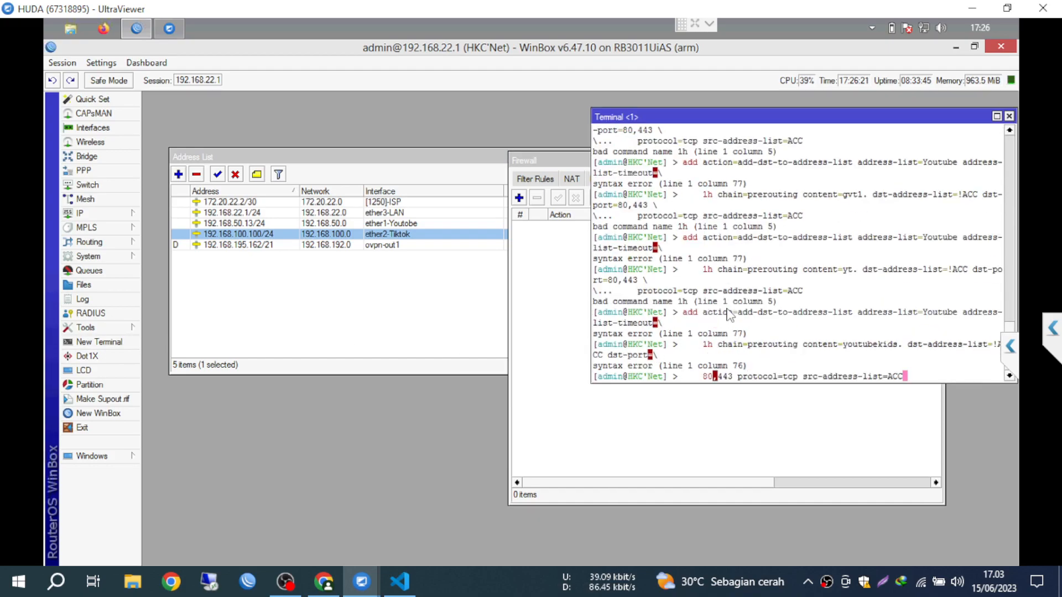
{"action": "key", "text": "Return"}
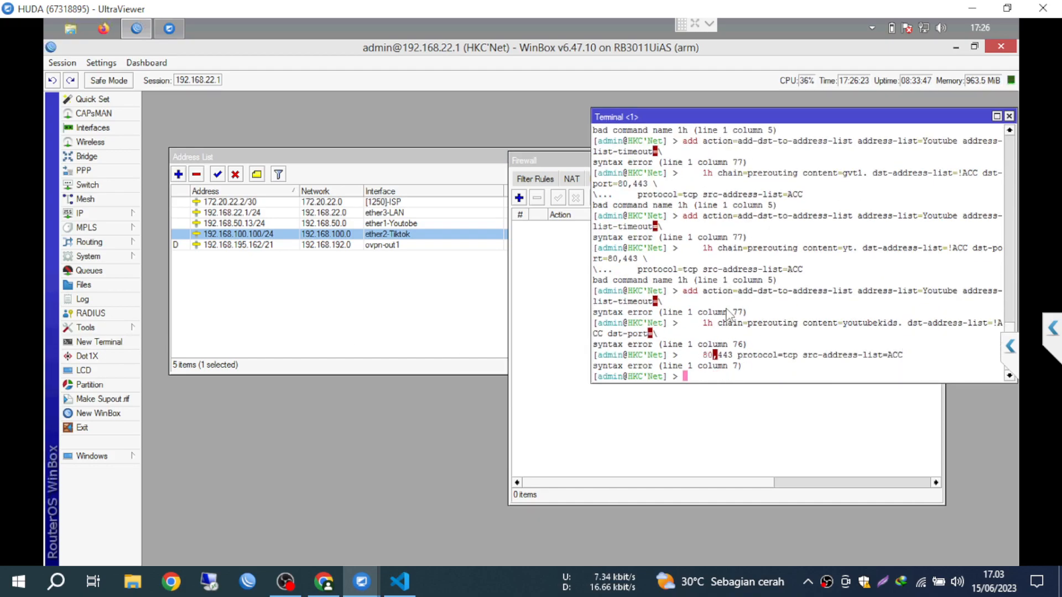
Step: Switch the terminal to the /ip firewall raw path and run the copied YouTube add-dst-to-address-list rules there
{"action": "type", "text": "IP FIR"}
{"action": "key", "text": "BackSpace"}
{"action": "key", "text": "BackSpace"}
{"action": "key", "text": "BackSpace"}
{"action": "key", "text": "BackSpace"}
{"action": "key", "text": "BackSpace"}
{"action": "key", "text": "BackSpace"}
{"action": "key", "text": "BackSpace"}
{"action": "type", "text": "ip fir ra"}
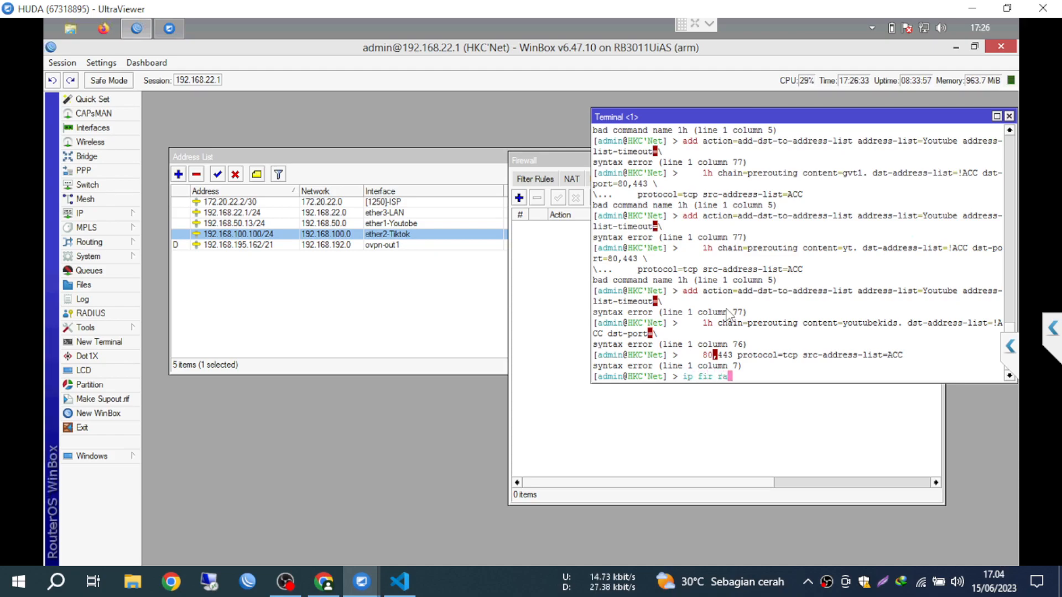
{"action": "key", "text": "Return"}
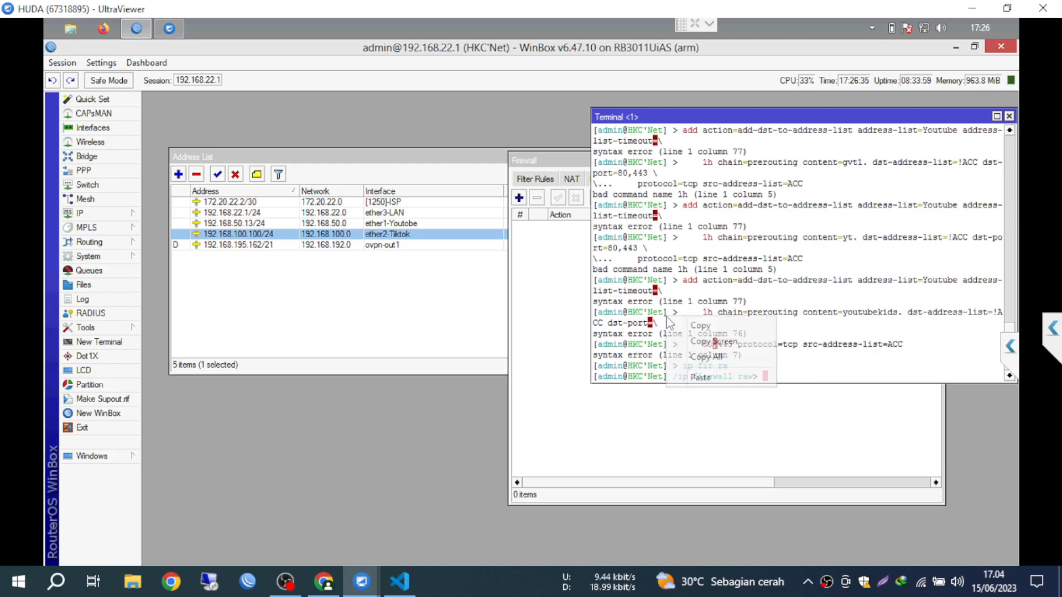
{"action": "left_click", "coordinate": [734, 374]}
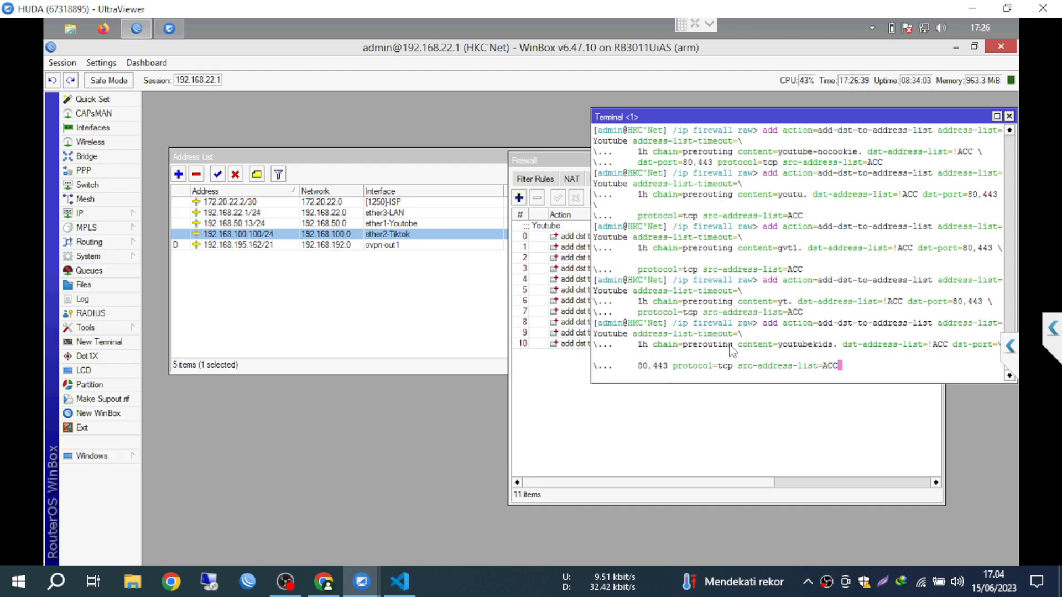
{"action": "key", "text": "Return"}
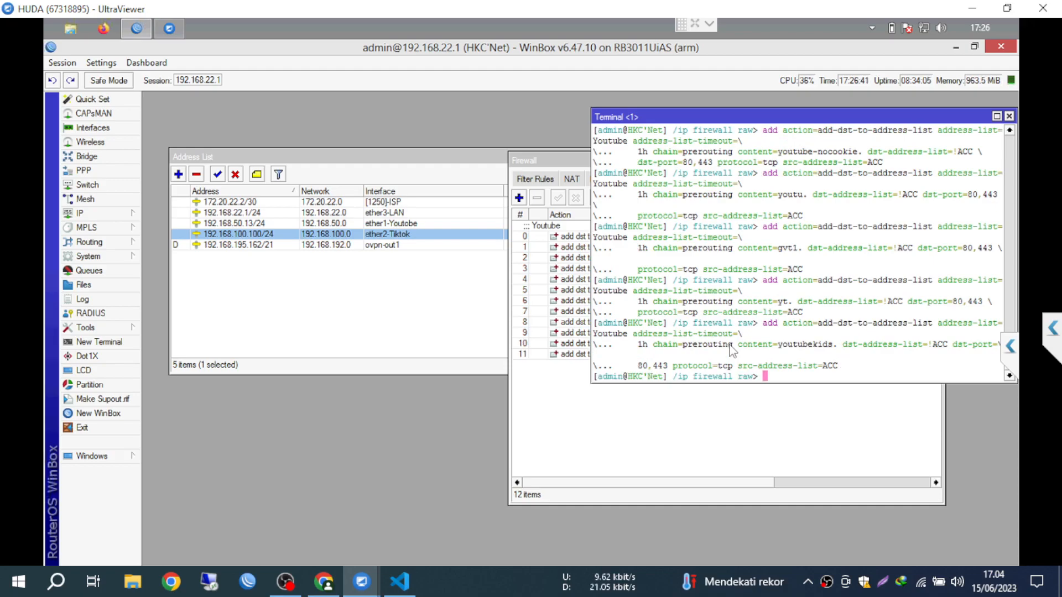
Step: Switch to Visual Studio Code and search rawmei.rsc for the tiktok rules
{"action": "left_click", "coordinate": [399, 581]}
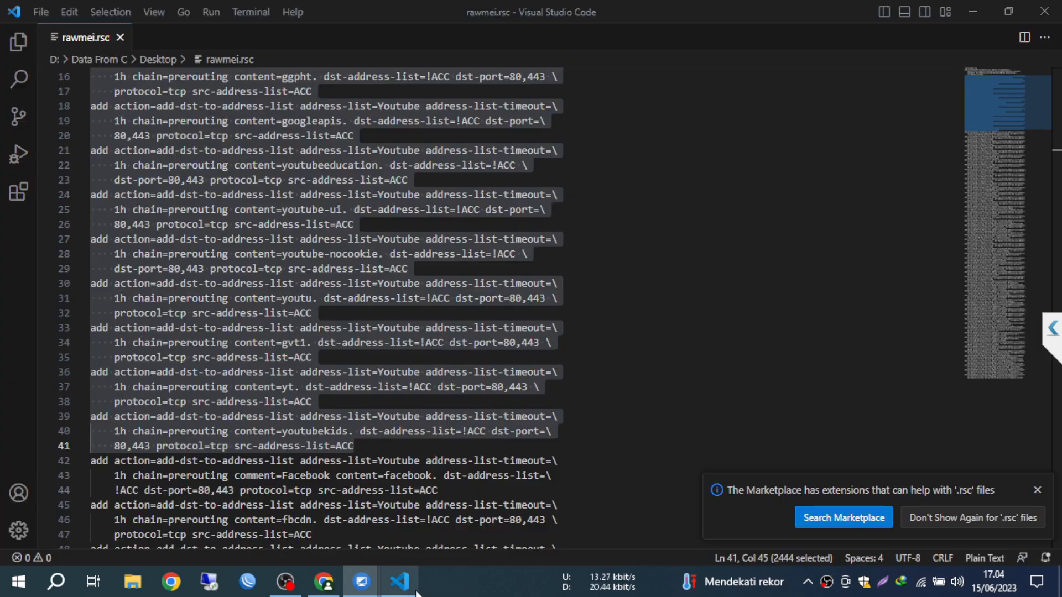
{"action": "scroll", "coordinate": [422, 528], "scroll_direction": "down", "scroll_amount": 8}
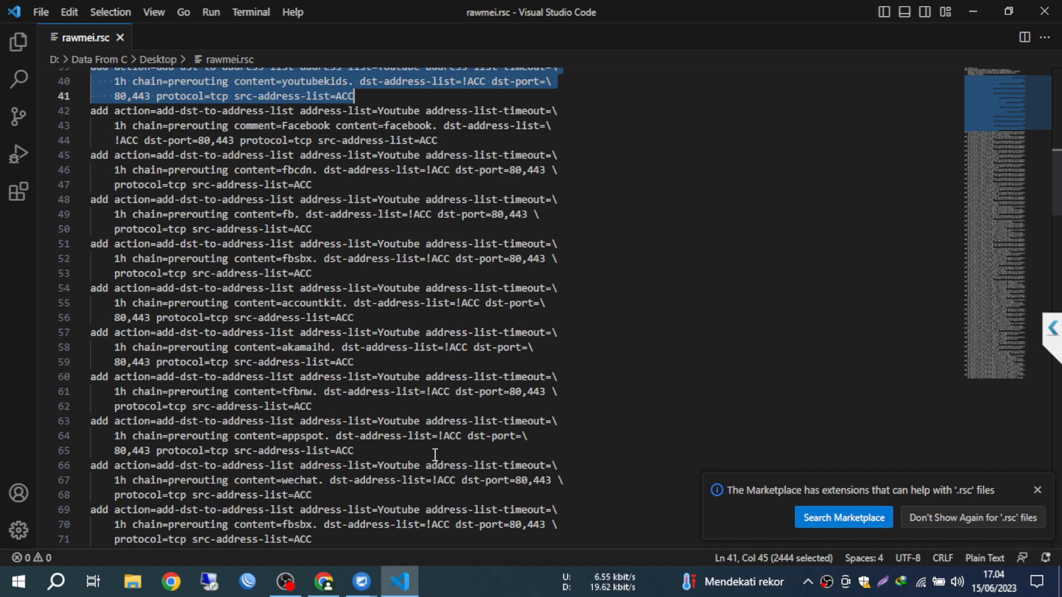
{"action": "scroll", "coordinate": [435, 454], "scroll_direction": "down", "scroll_amount": 4}
{"action": "scroll", "coordinate": [437, 454], "scroll_direction": "down", "scroll_amount": 7}
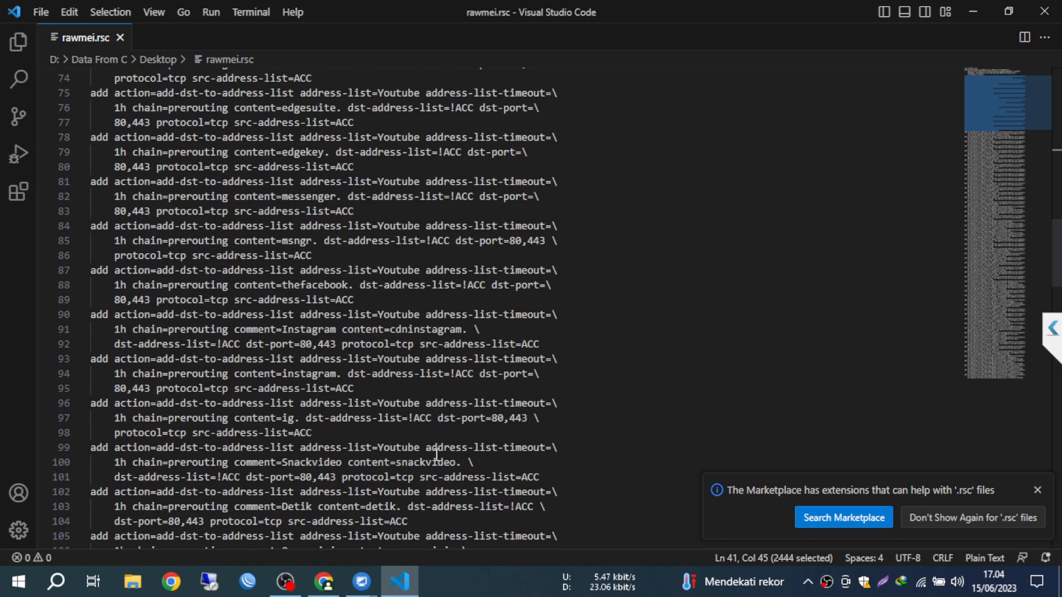
{"action": "key", "text": "ctrl+f"}
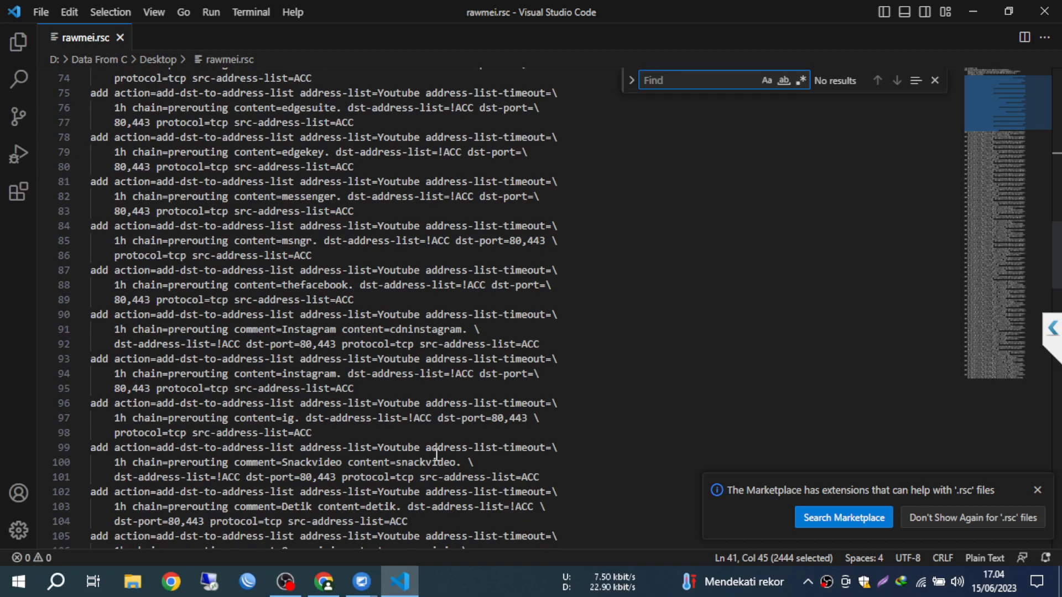
{"action": "type", "text": "tik"}
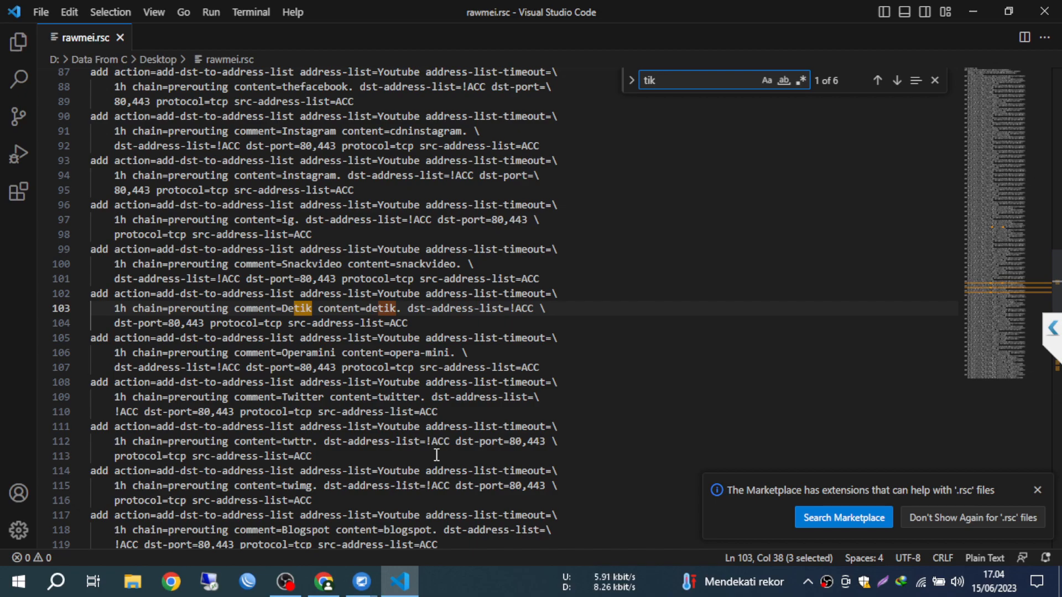
{"action": "type", "text": "tok"}
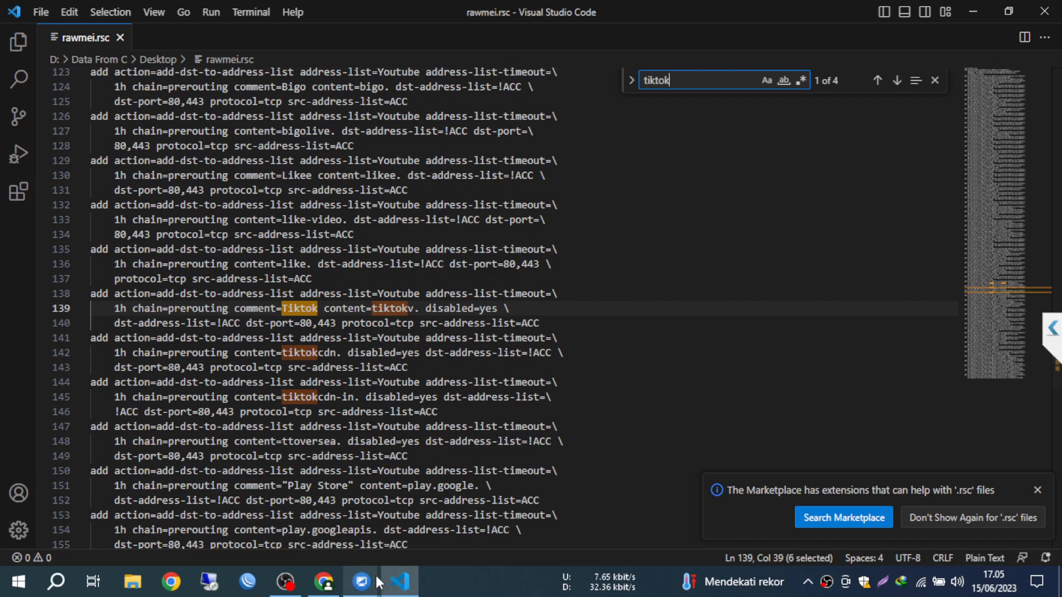
Step: Return to the remote WinBox session, duplicate the last YouTube raw rule and set the copy's address list to Tiktok
{"action": "mouse_move", "coordinate": [362, 581]}
{"action": "left_click", "coordinate": [392, 553]}
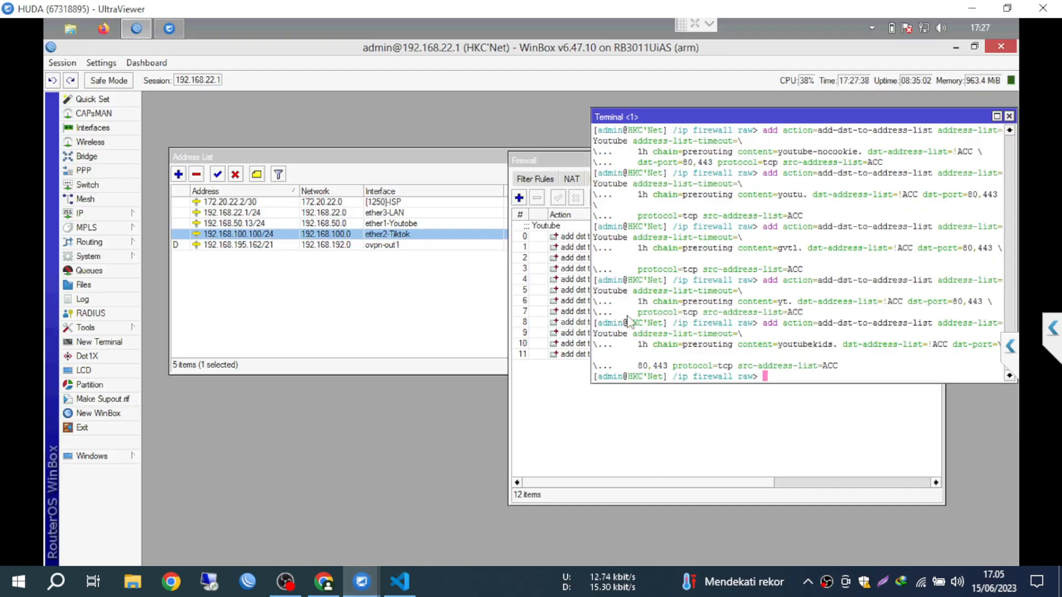
{"action": "left_click", "coordinate": [556, 366]}
{"action": "double_click", "coordinate": [554, 354]}
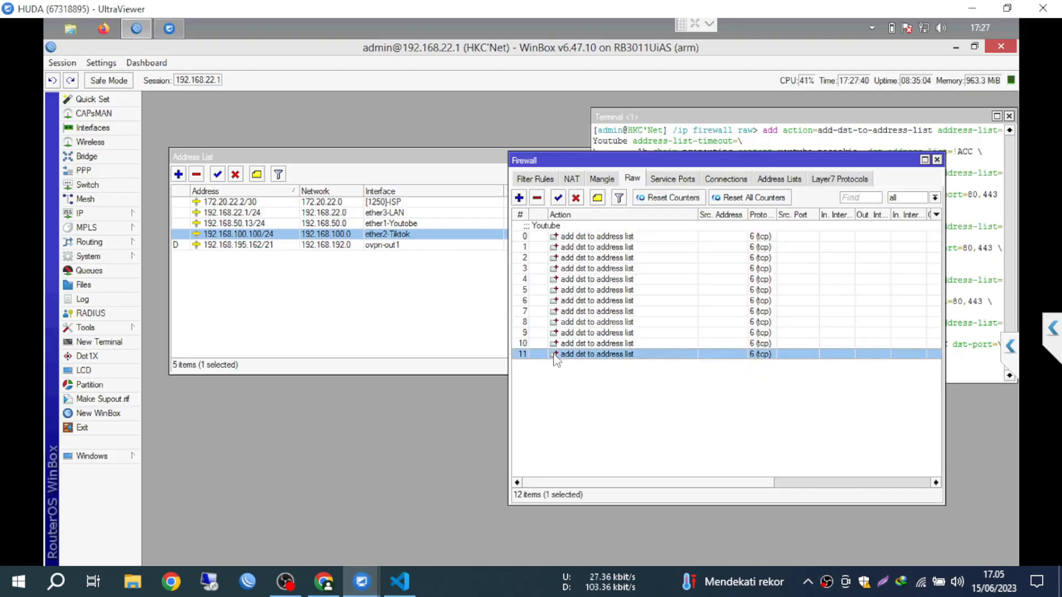
{"action": "left_click", "coordinate": [774, 287]}
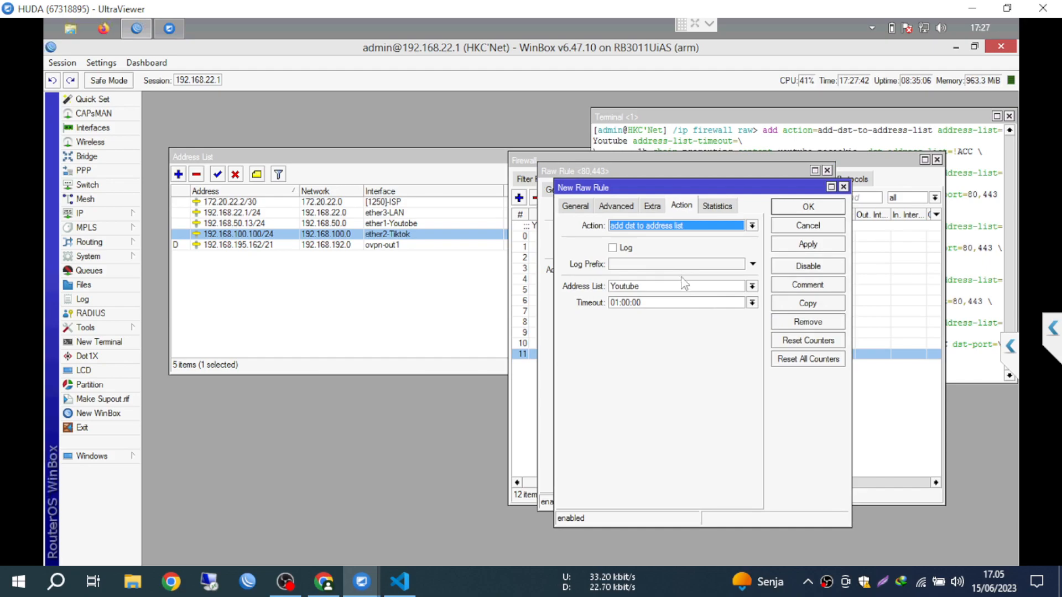
{"action": "left_click_drag", "start_coordinate": [675, 287], "coordinate": [594, 296]}
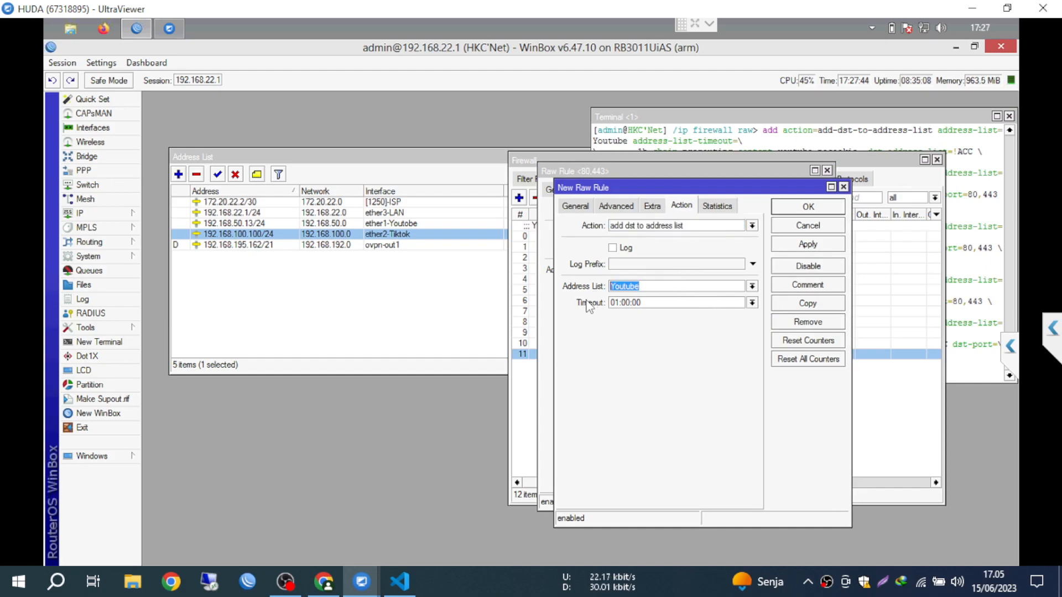
{"action": "type", "text": "Tiktok"}
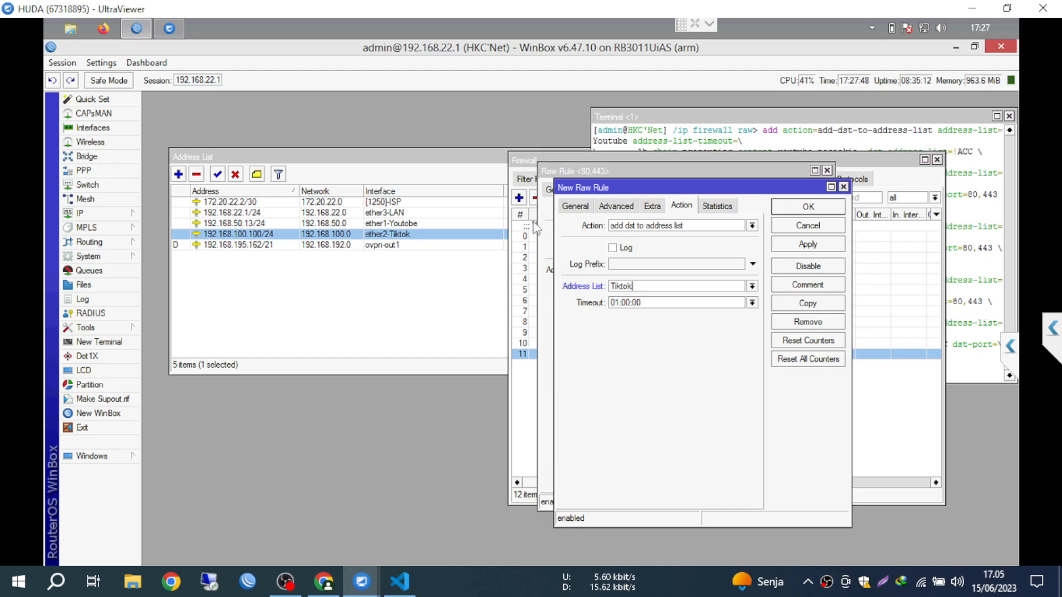
Step: Set the copied raw rule's content match to "tiktok." and apply it
{"action": "left_click", "coordinate": [576, 208]}
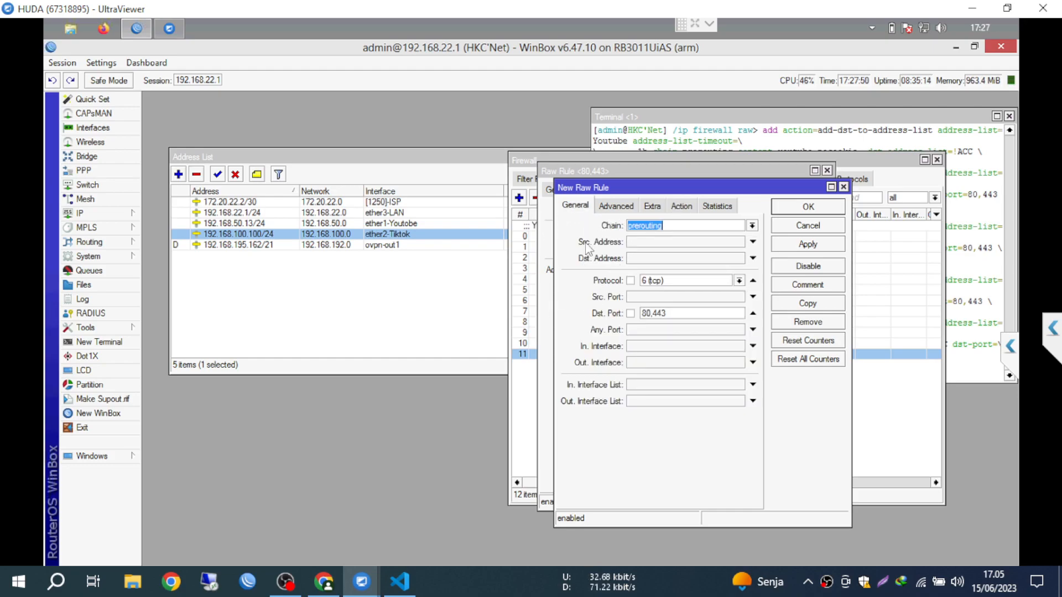
{"action": "left_click", "coordinate": [629, 206]}
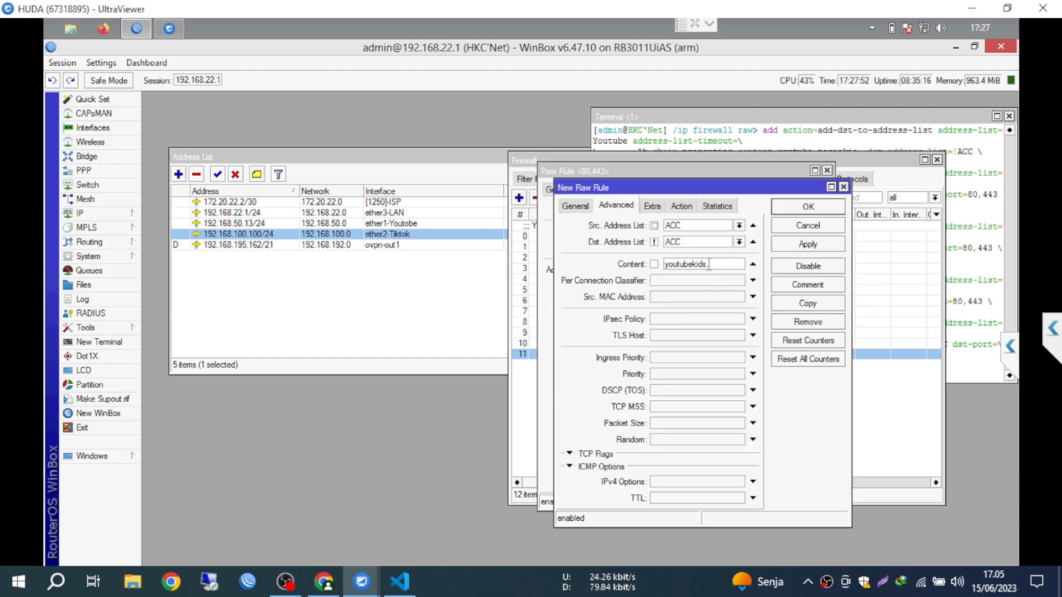
{"action": "left_click_drag", "start_coordinate": [708, 265], "coordinate": [581, 291]}
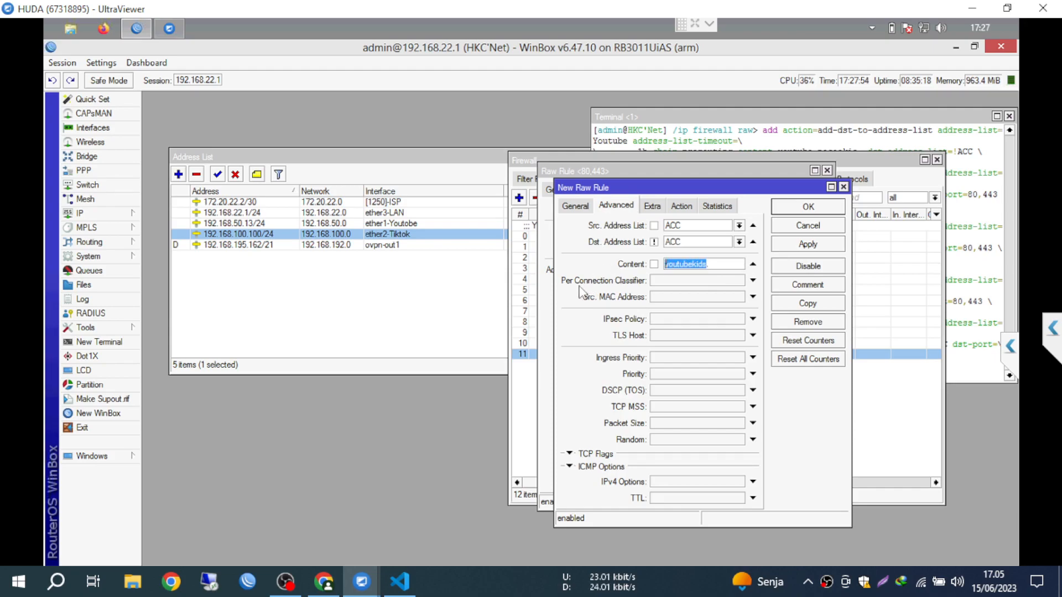
{"action": "type", "text": "tiktok."}
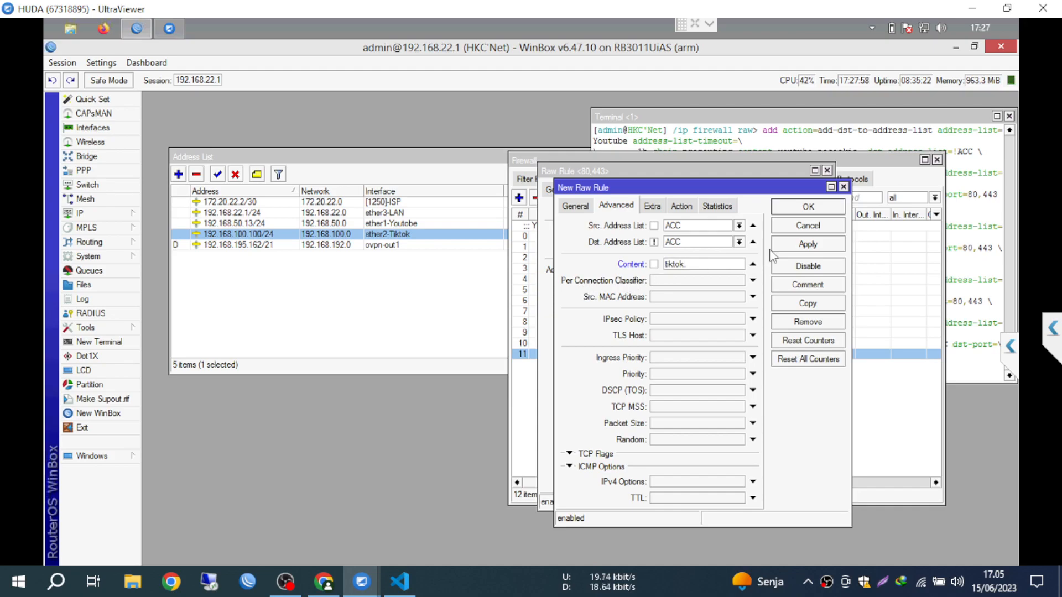
{"action": "left_click", "coordinate": [784, 246]}
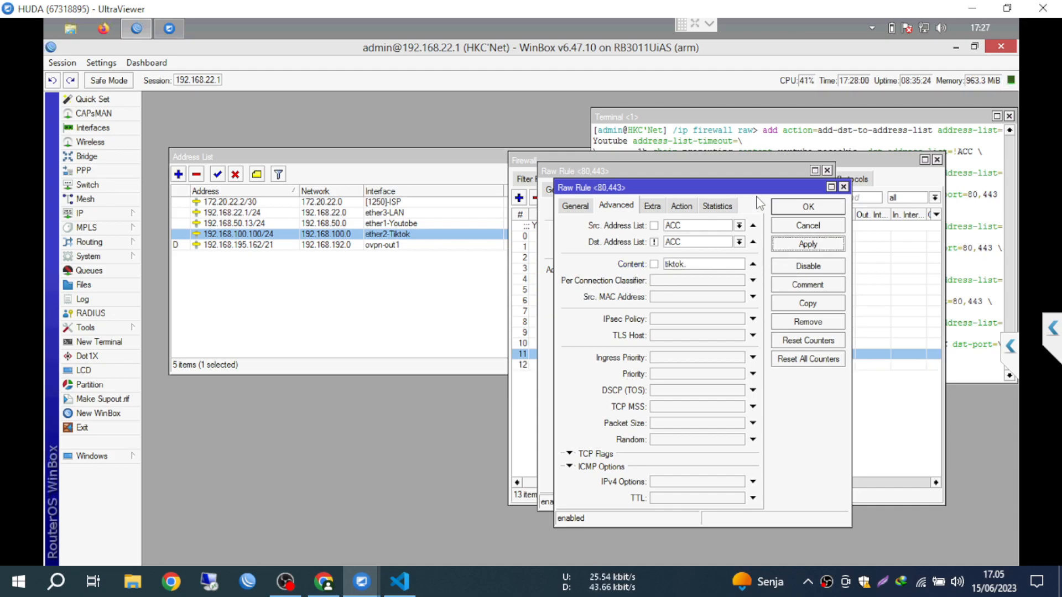
Step: Move the "tiktok." rule window aside and create three chained copies of the rule
{"action": "left_click_drag", "start_coordinate": [740, 194], "coordinate": [491, 182]}
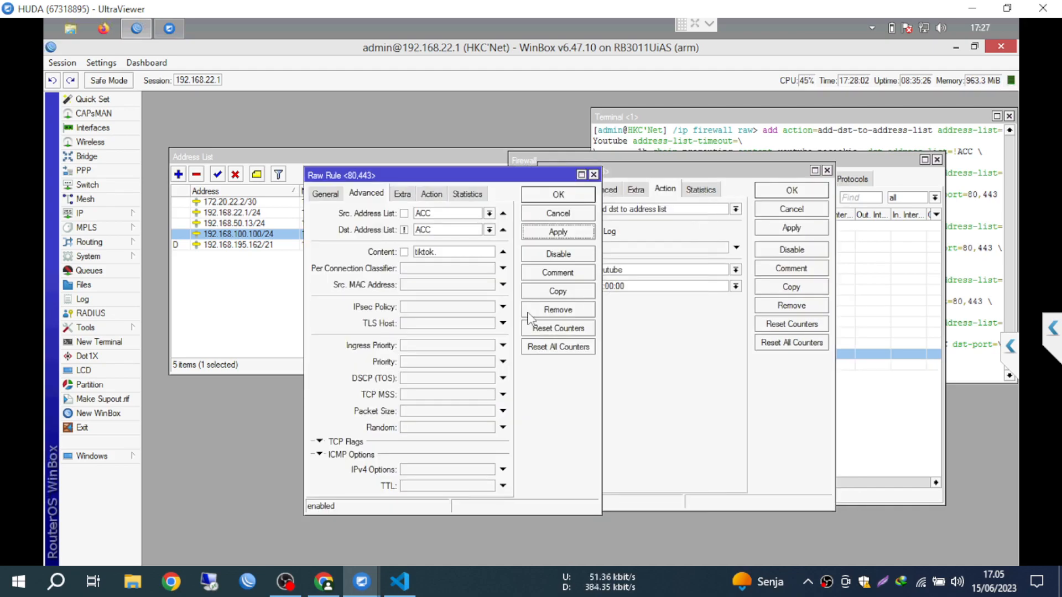
{"action": "left_click", "coordinate": [543, 293]}
{"action": "left_click", "coordinate": [798, 305]}
{"action": "left_click", "coordinate": [819, 323]}
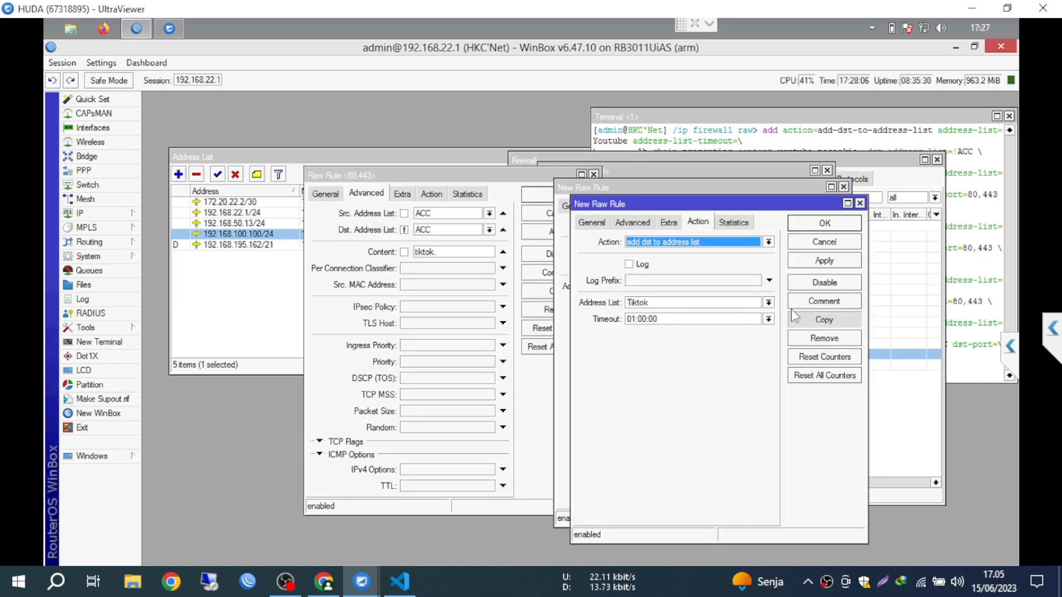
Step: Set the newest copy's content match to "tiktokv.", checking the domain in rawmei.rsc, and save the rule
{"action": "left_click", "coordinate": [660, 238]}
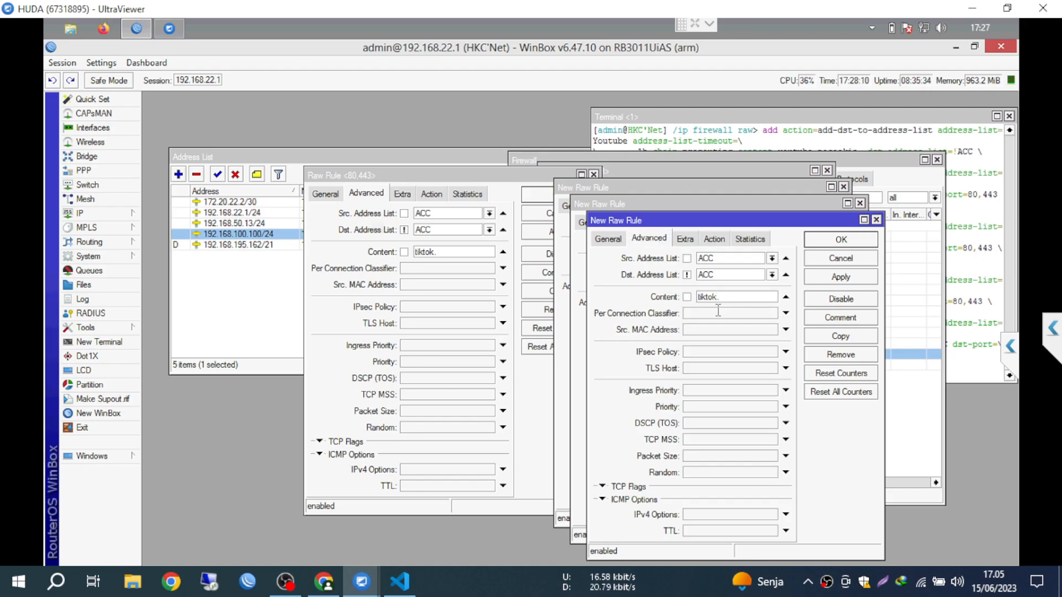
{"action": "left_click", "coordinate": [400, 583]}
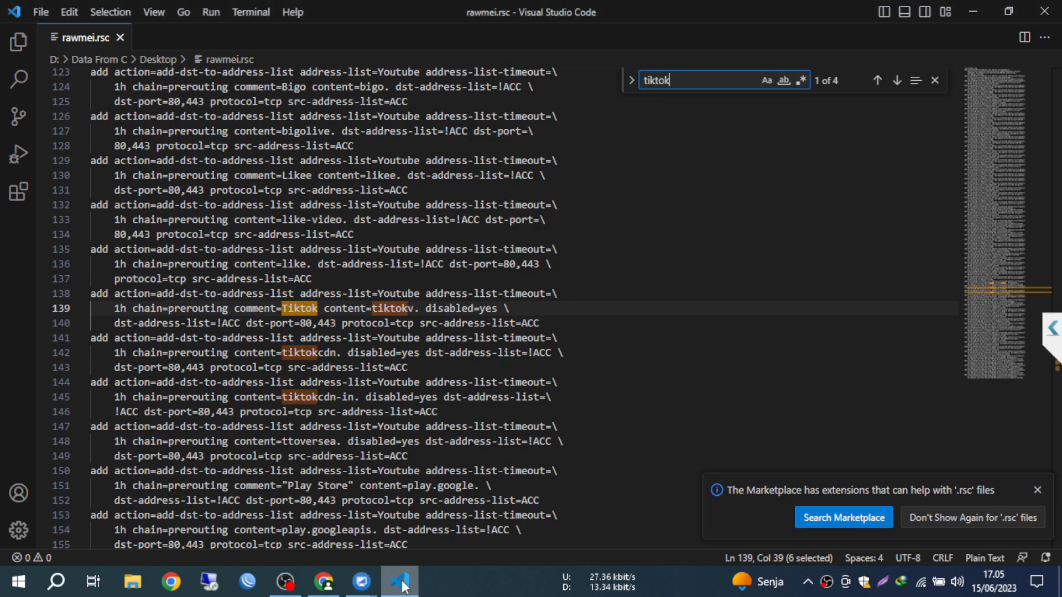
{"action": "left_click", "coordinate": [400, 583]}
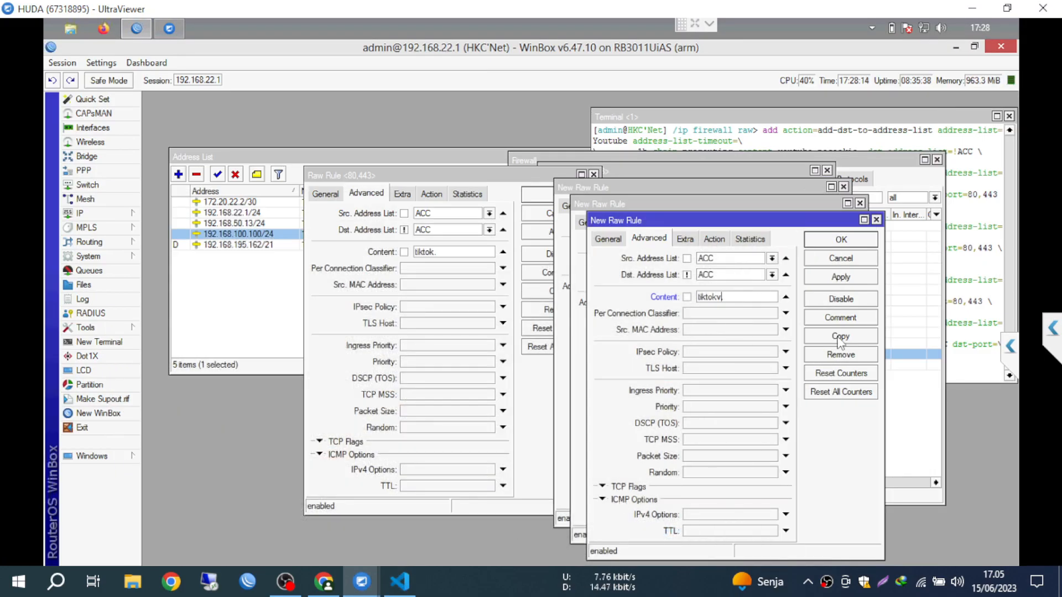
{"action": "left_click", "coordinate": [842, 277]}
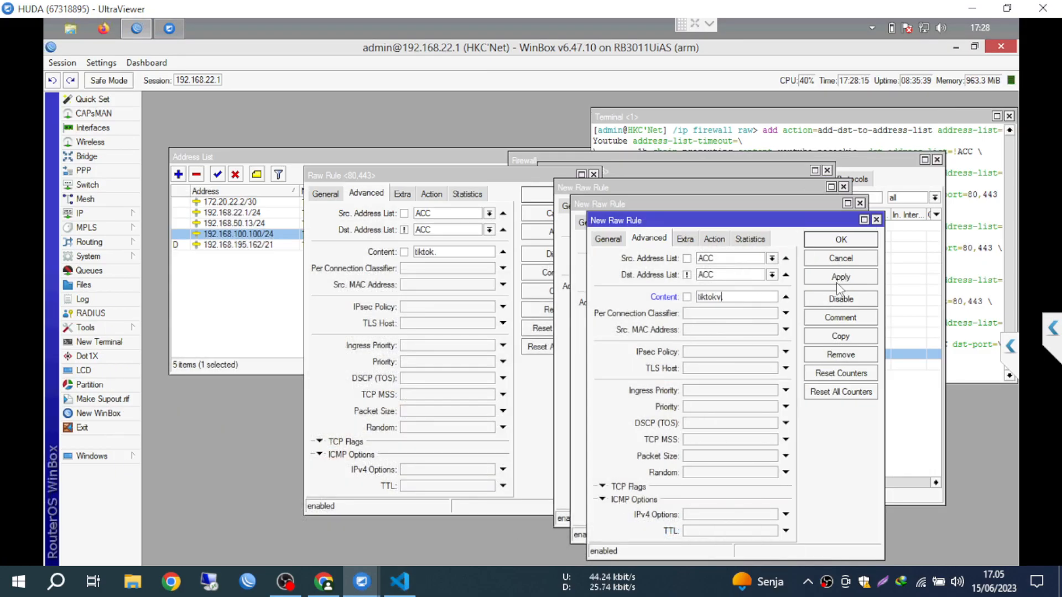
{"action": "left_click", "coordinate": [817, 243]}
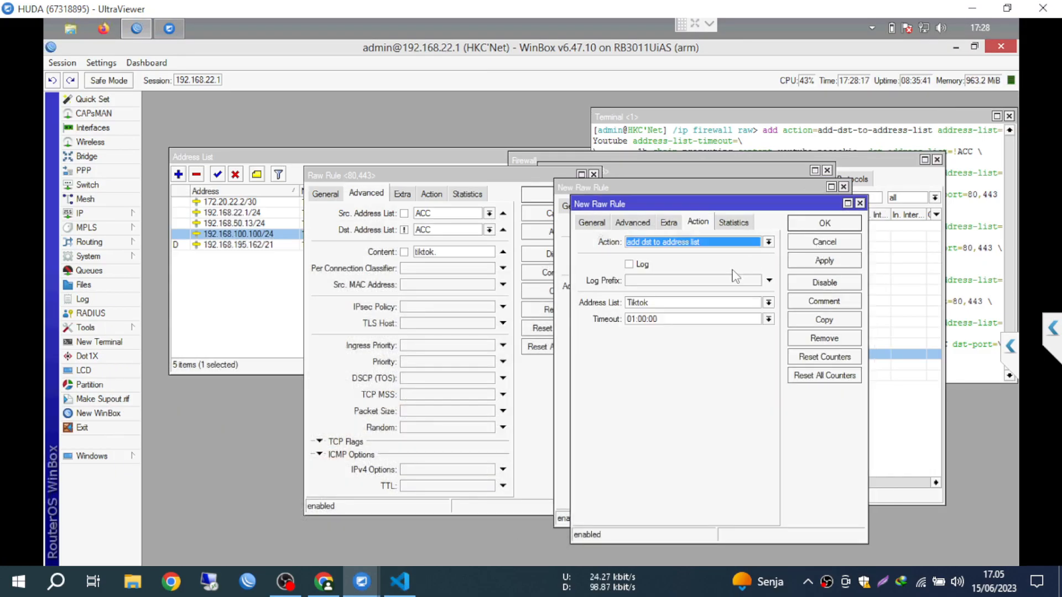
Step: Set the second copy's content match to "tiktokcdn.", checking the domain in rawmei.rsc, and save the rule
{"action": "left_click", "coordinate": [636, 223]}
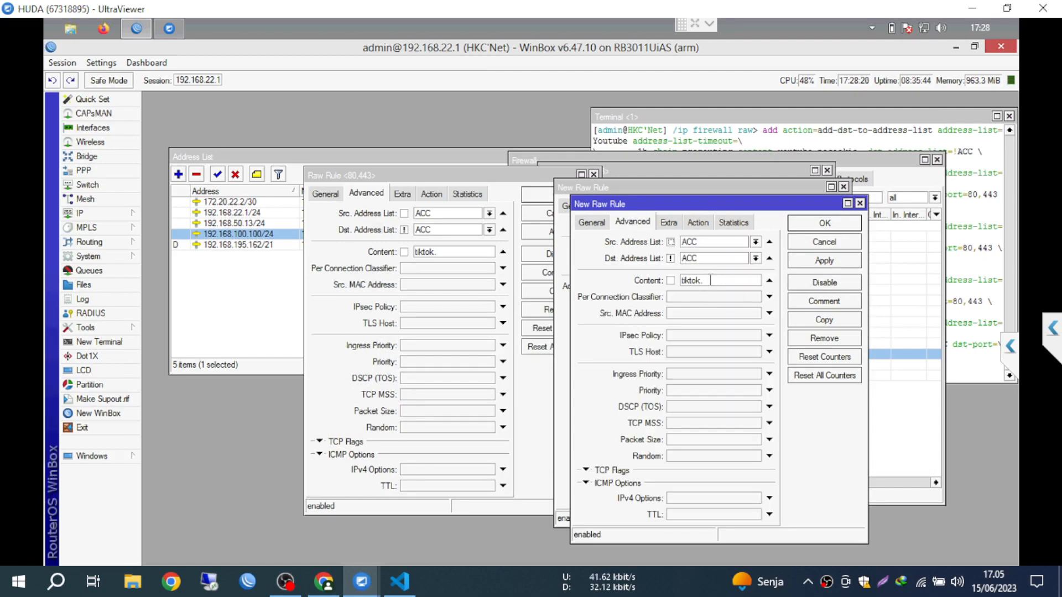
{"action": "left_click", "coordinate": [702, 281]}
{"action": "left_click", "coordinate": [415, 582]}
{"action": "left_click", "coordinate": [416, 582]}
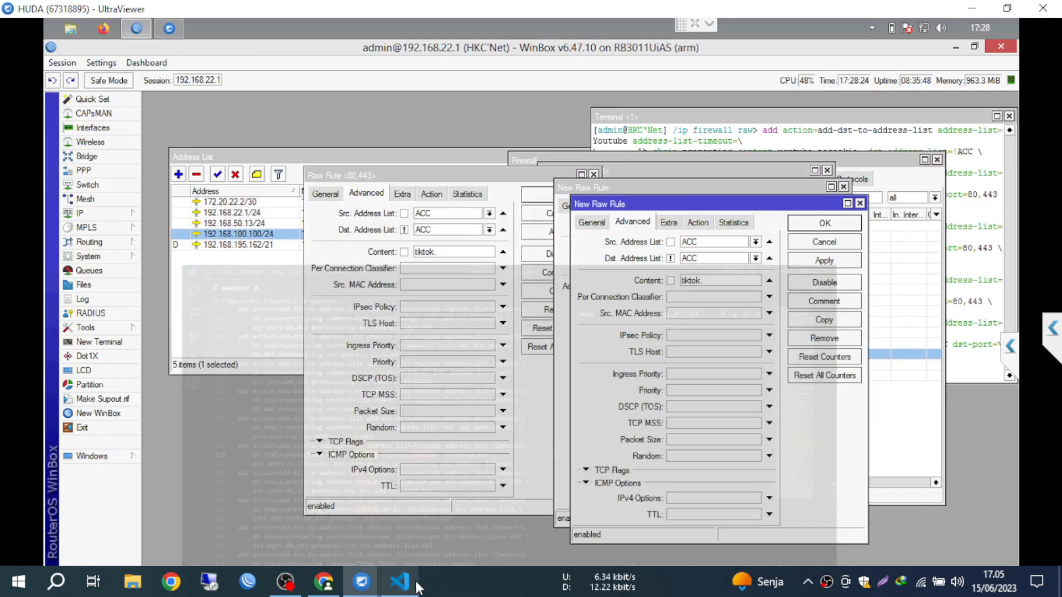
{"action": "type", "text": "tiktokcdn"}
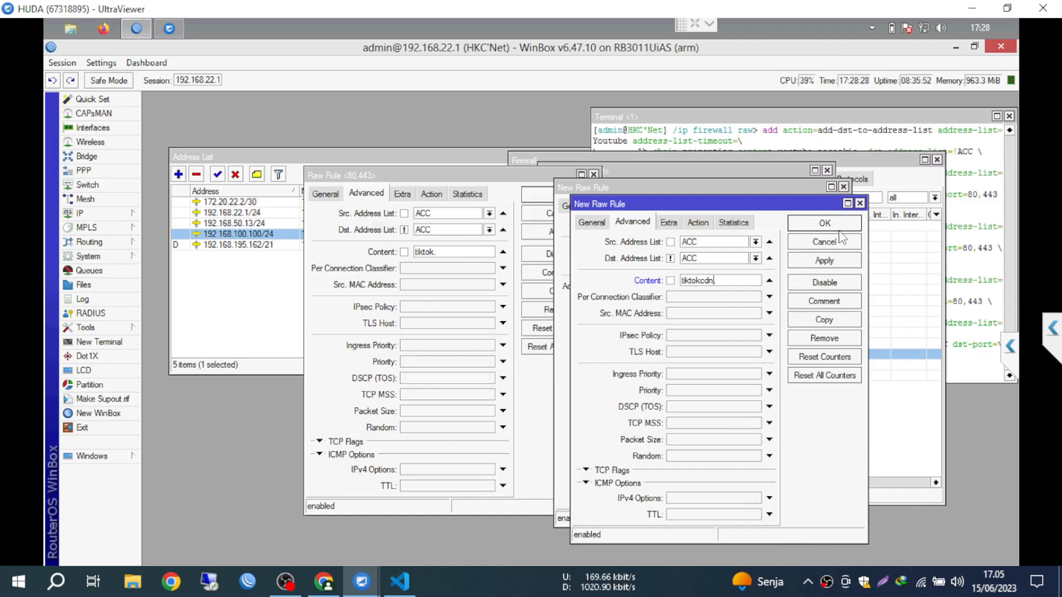
{"action": "left_click", "coordinate": [824, 223]}
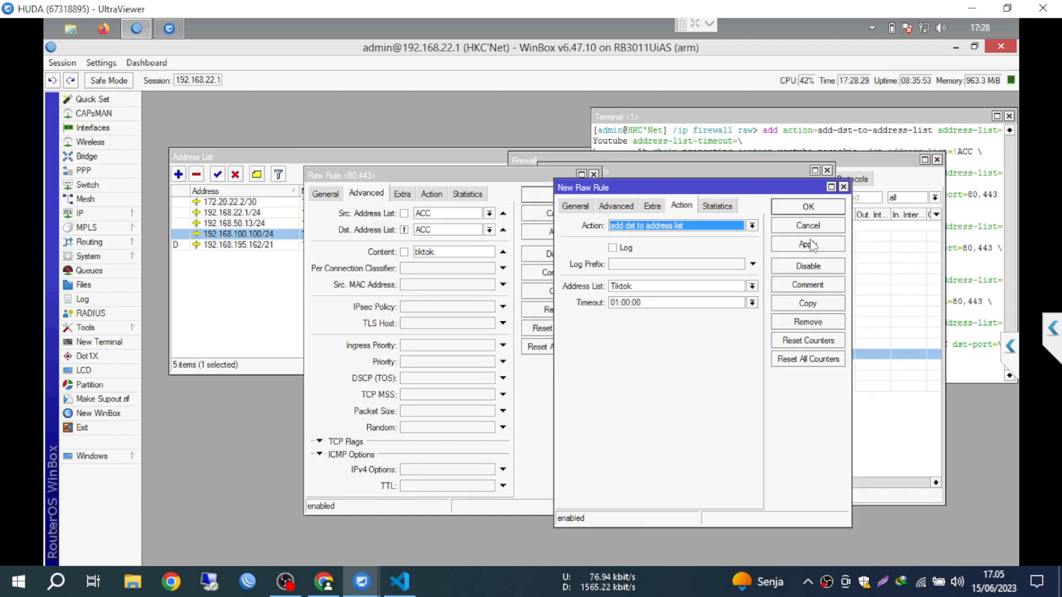
Step: Set the remaining copy's content match to "tiktokcdn-in.", checking the domain in rawmei.rsc, and save the rule
{"action": "left_click", "coordinate": [630, 207]}
{"action": "left_click", "coordinate": [683, 265]}
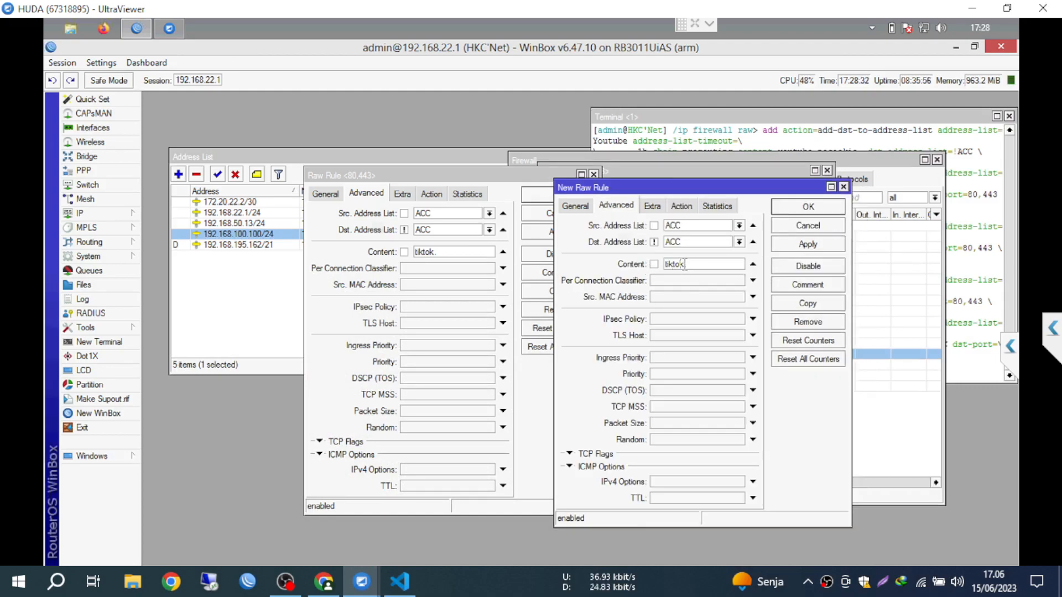
{"action": "type", "text": "cdn-in."}
{"action": "left_click", "coordinate": [394, 592]}
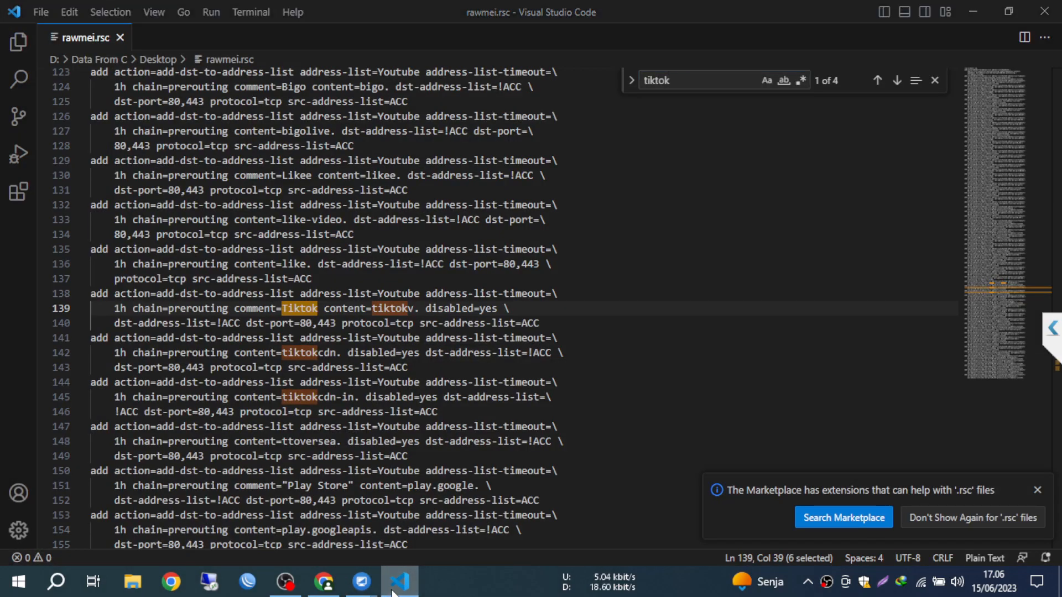
{"action": "left_click", "coordinate": [361, 581]}
{"action": "left_click", "coordinate": [808, 207]}
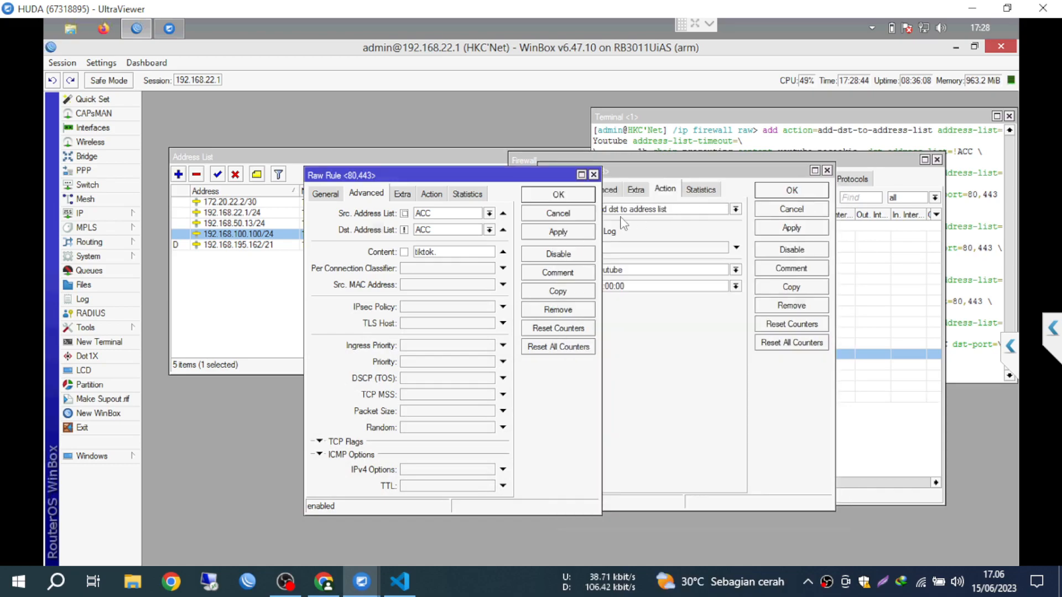
Step: Close the remaining raw rule windows without further edits and maximize the Firewall window
{"action": "left_click", "coordinate": [580, 192]}
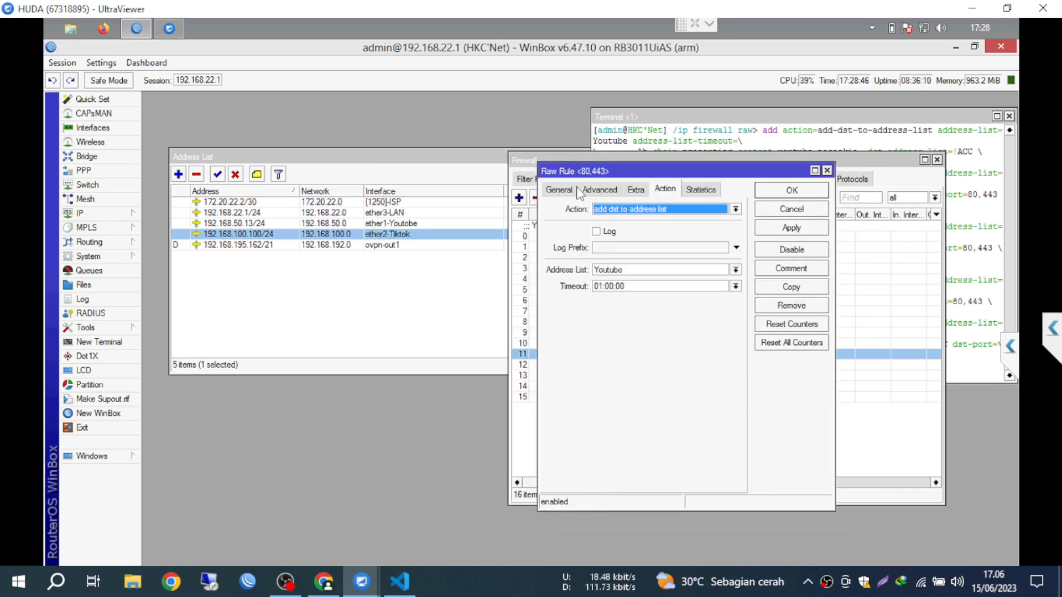
{"action": "left_click", "coordinate": [735, 210]}
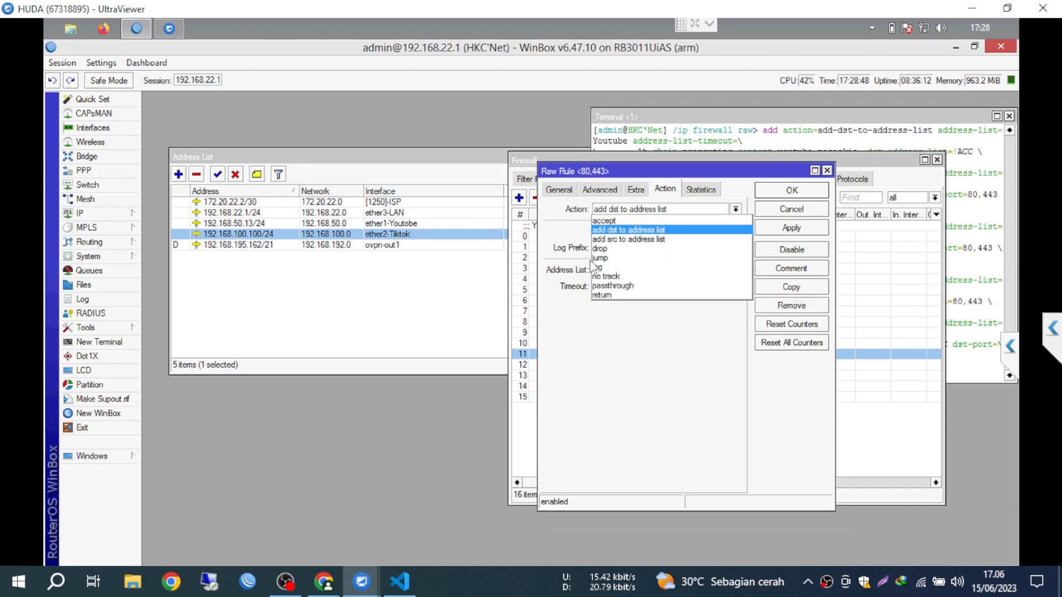
{"action": "key", "text": "Escape"}
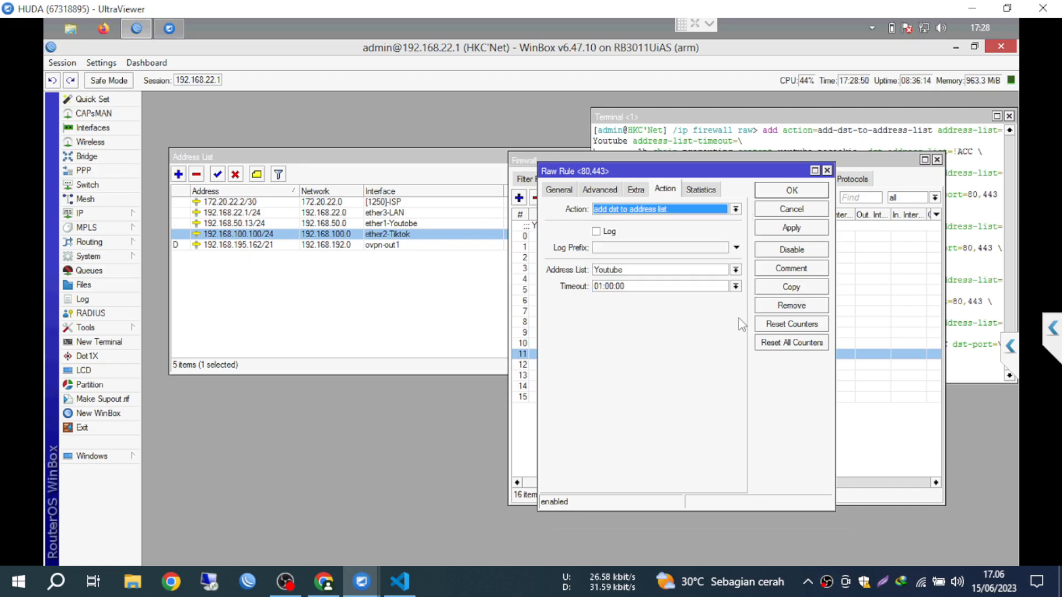
{"action": "key", "text": "Escape"}
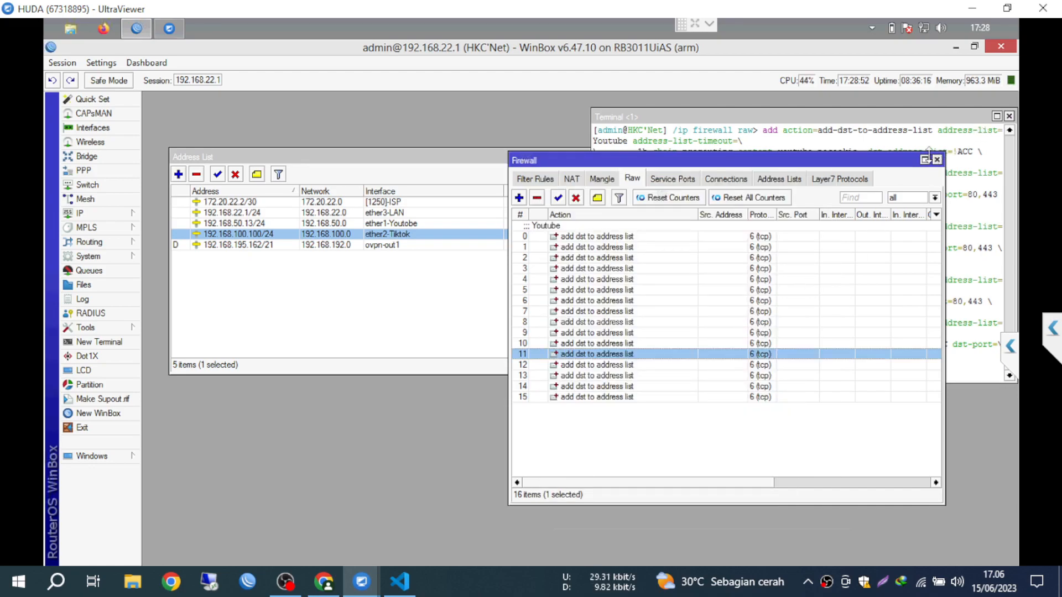
{"action": "left_click", "coordinate": [925, 159]}
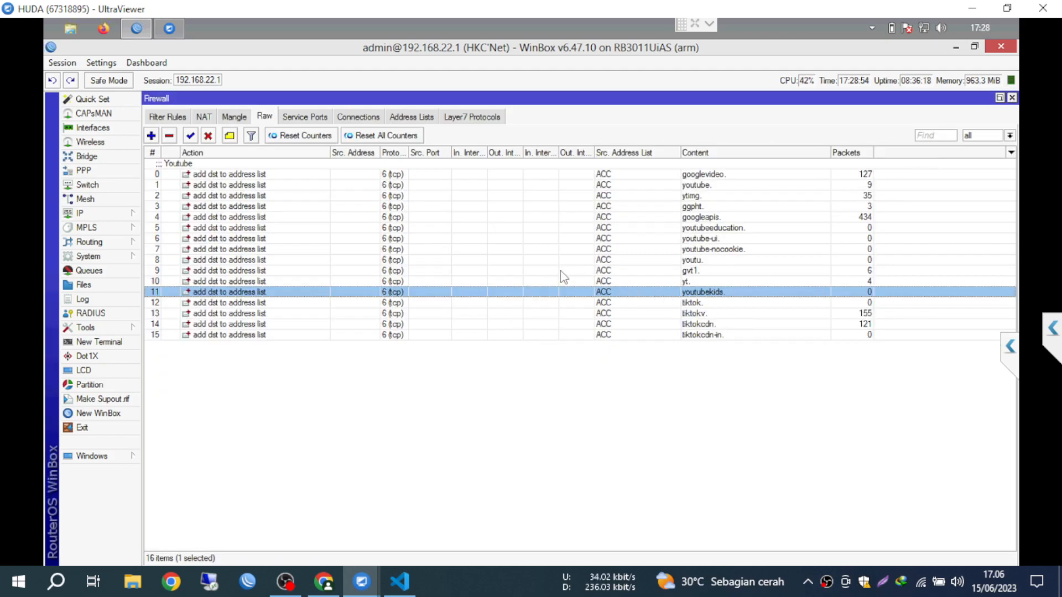
Step: Add the comment "Tiktok" to the raw rule that matches "tiktok." content
{"action": "left_click", "coordinate": [665, 303]}
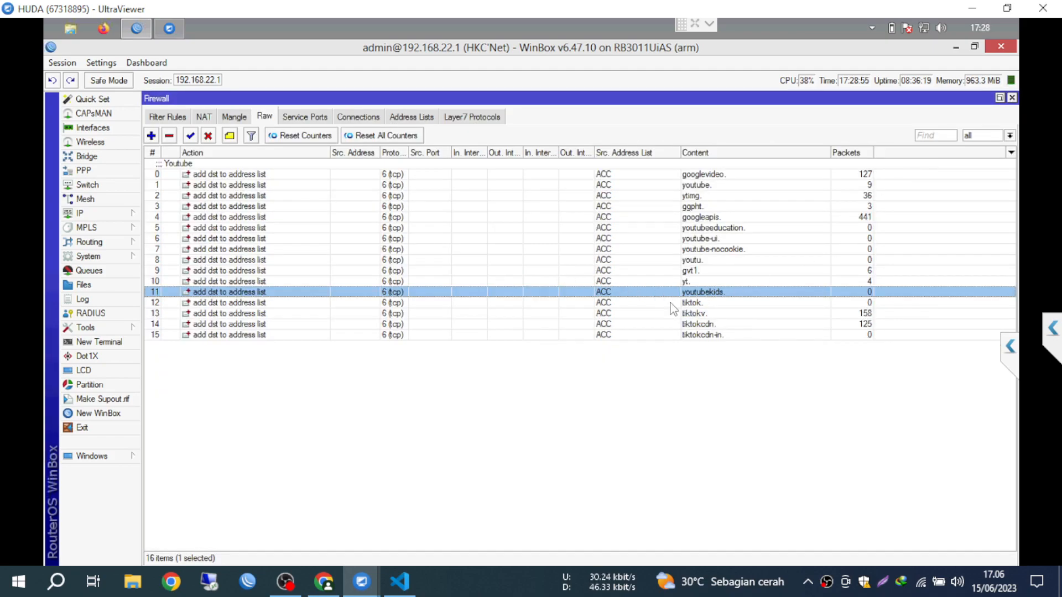
{"action": "left_click", "coordinate": [229, 136]}
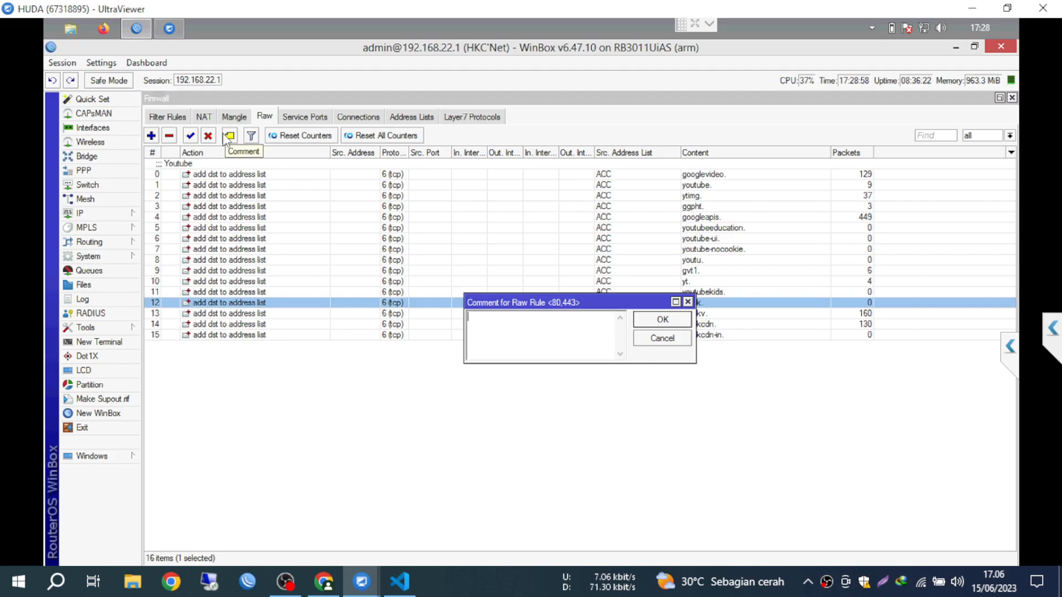
{"action": "type", "text": "Tiko"}
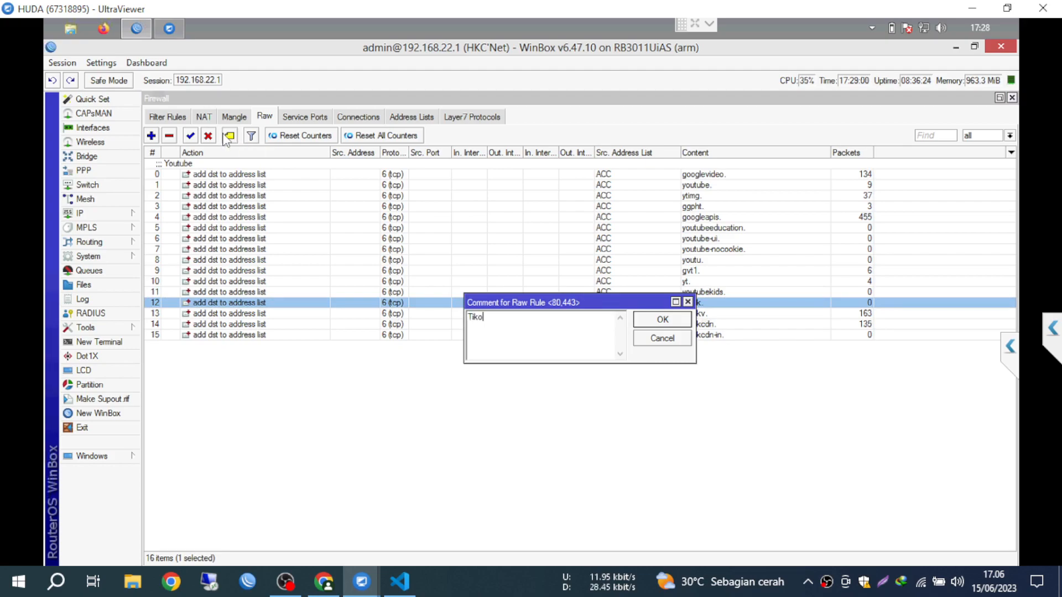
{"action": "type", "text": "tok"}
{"action": "key", "text": "Return"}
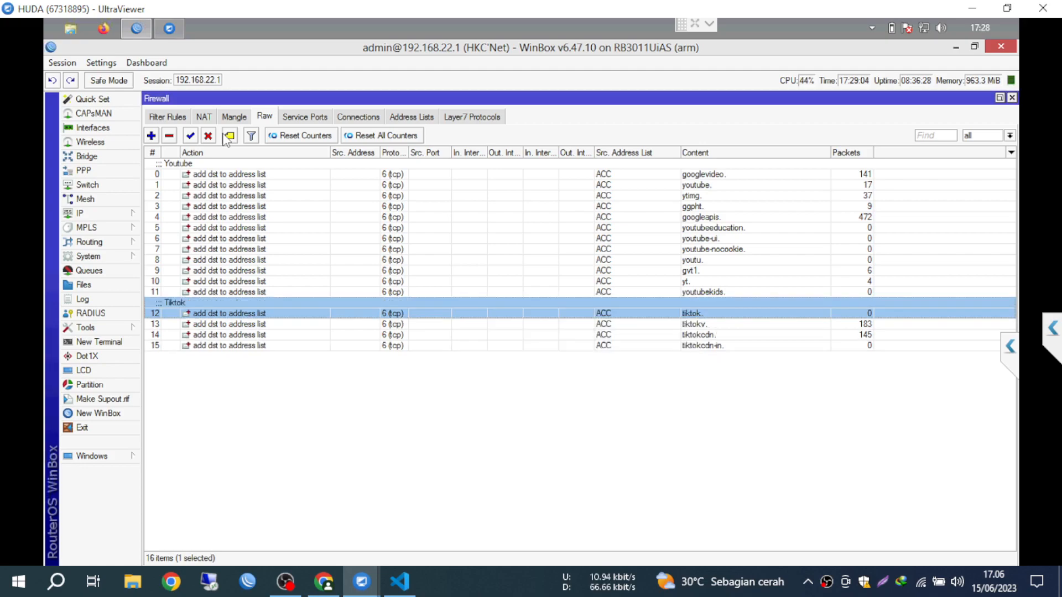
{"action": "key", "text": "Return"}
{"action": "key", "text": "Escape"}
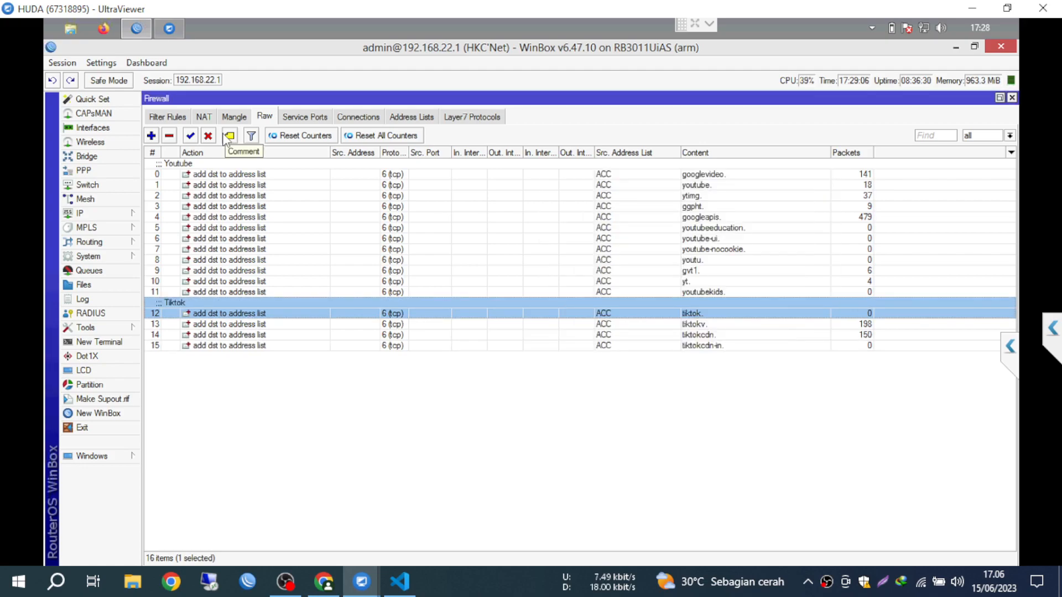
{"action": "left_click", "coordinate": [224, 134]}
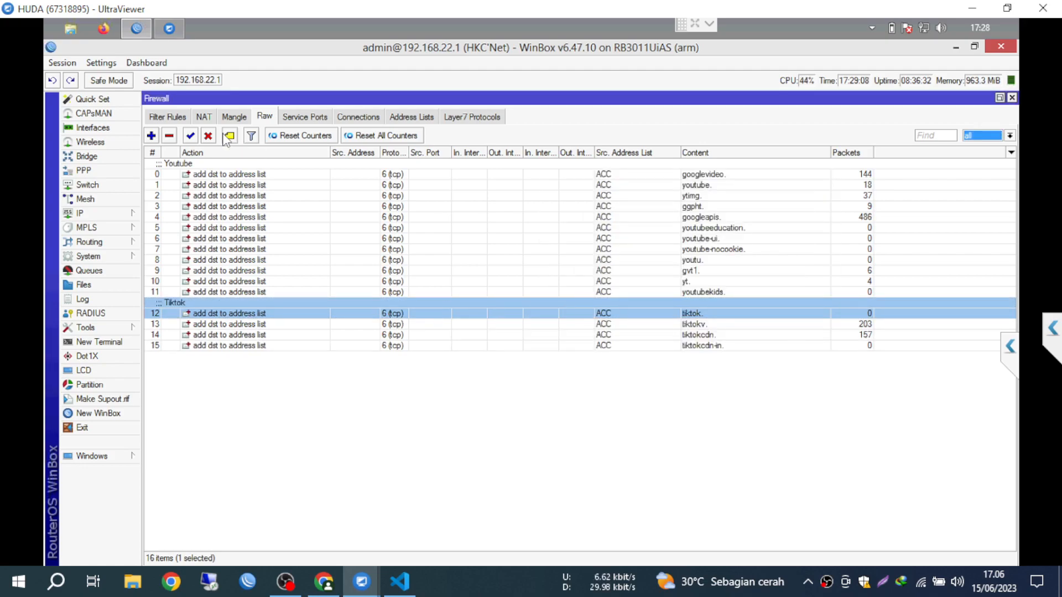
Step: Check the collected firewall addresses by filtering the address lists by Tiktok and by Youtube
{"action": "left_click", "coordinate": [394, 118]}
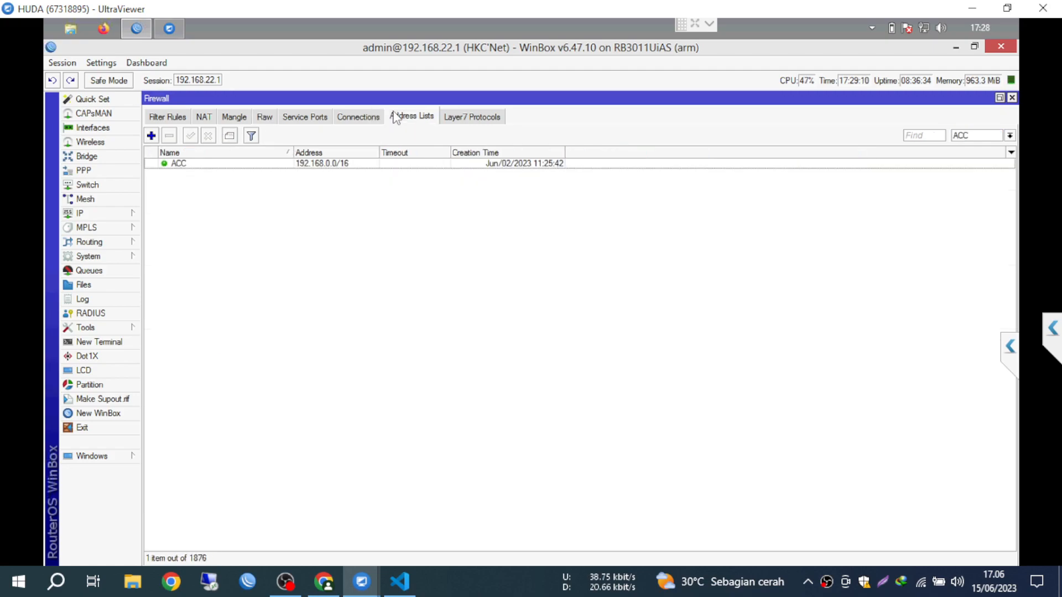
{"action": "left_click", "coordinate": [952, 138]}
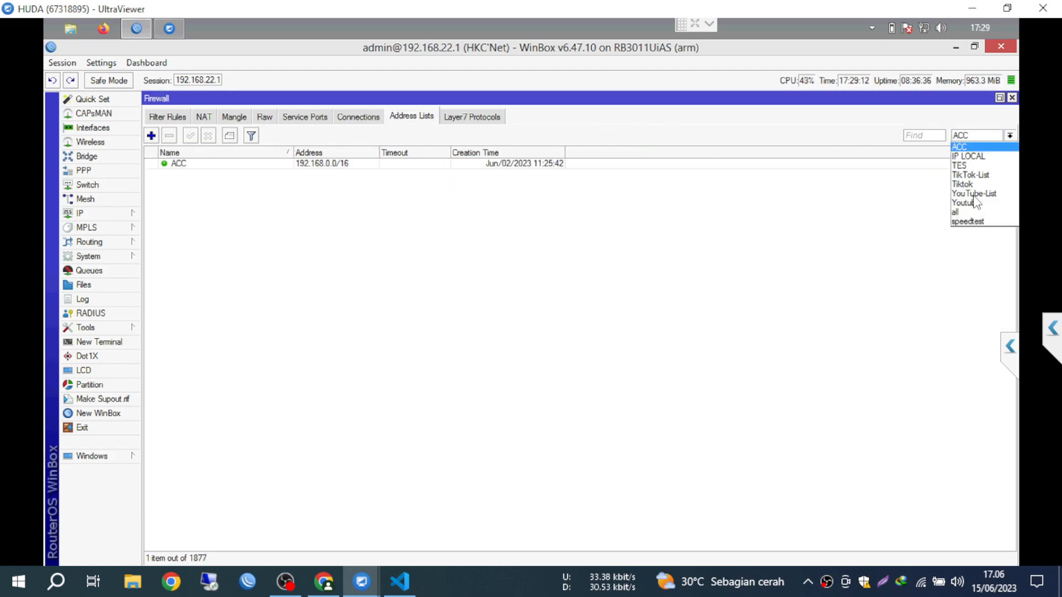
{"action": "left_click", "coordinate": [963, 185]}
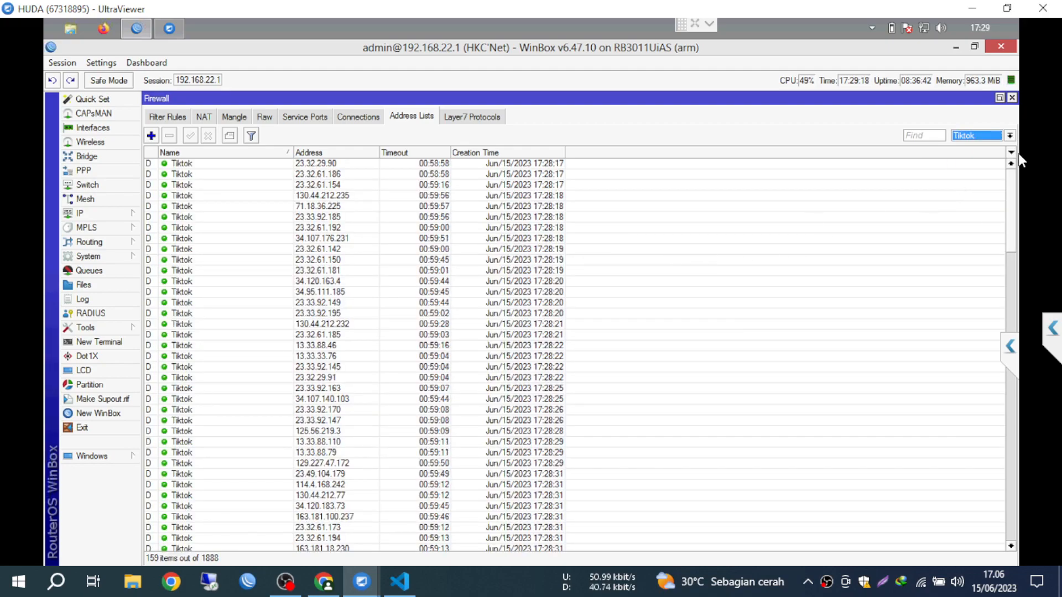
{"action": "left_click", "coordinate": [996, 140]}
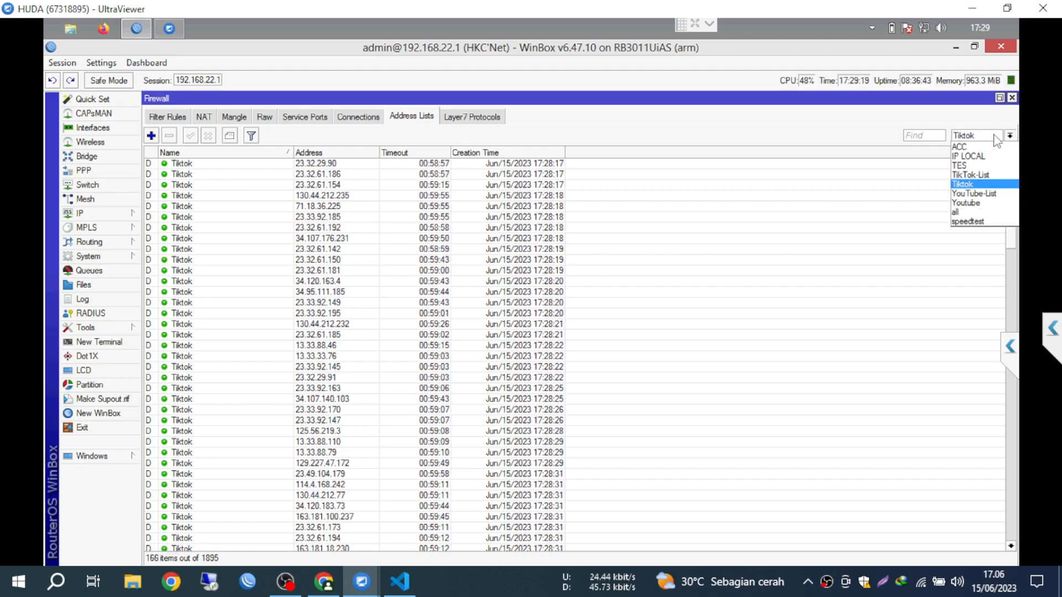
{"action": "left_click", "coordinate": [968, 206]}
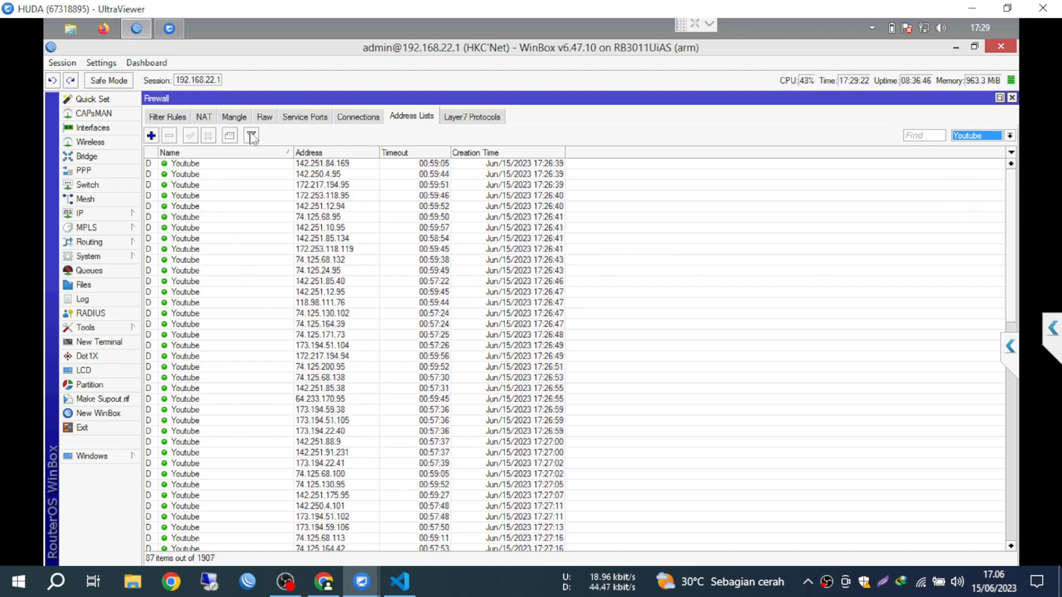
Step: Set the Youtube mangle rule's source address list to ACC and its destination address list to Youtube
{"action": "left_click", "coordinate": [234, 118]}
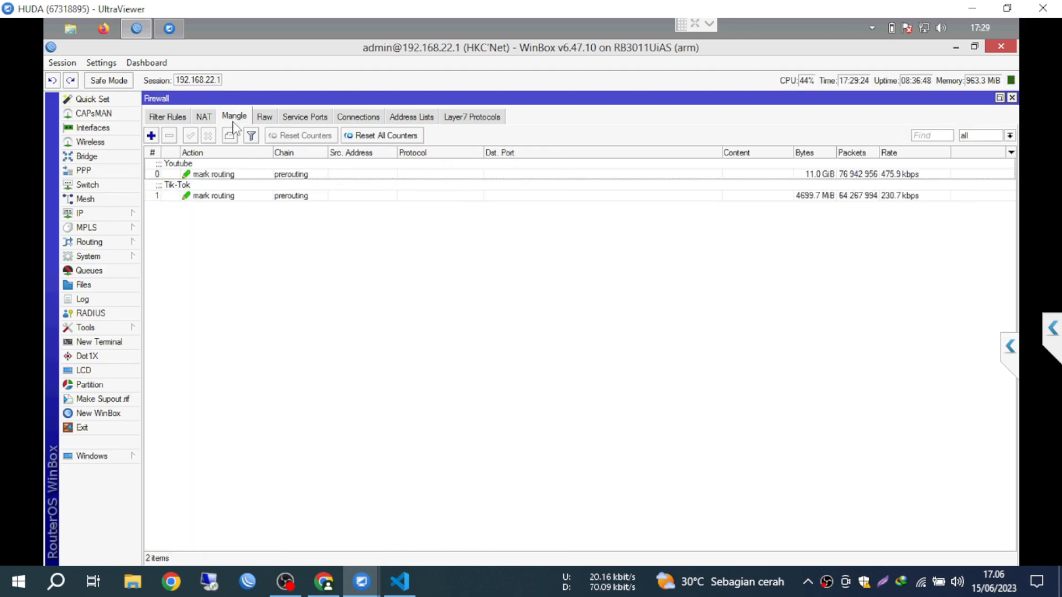
{"action": "left_click", "coordinate": [232, 176]}
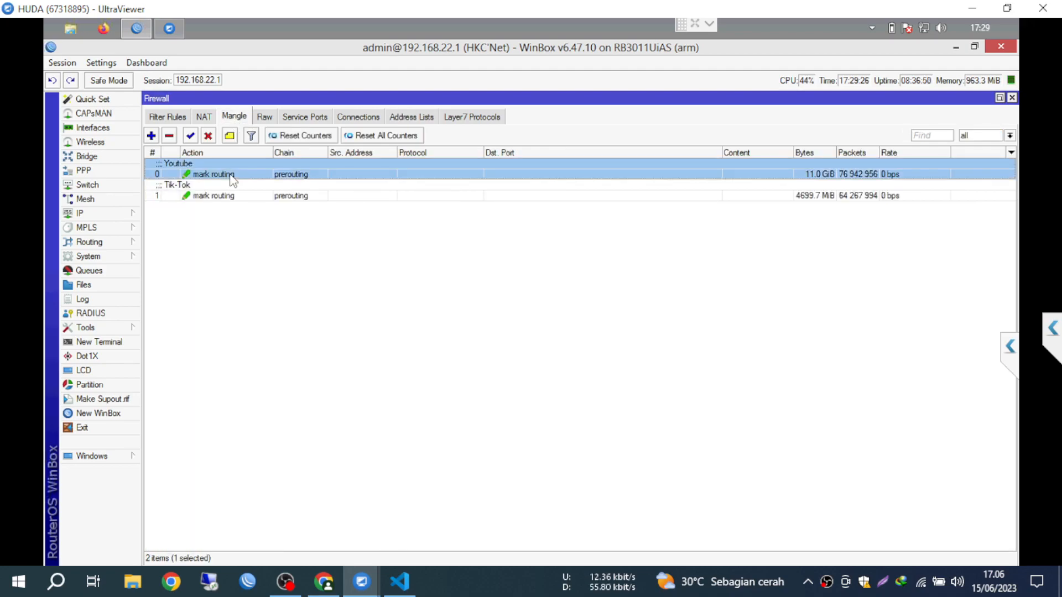
{"action": "double_click", "coordinate": [232, 174]}
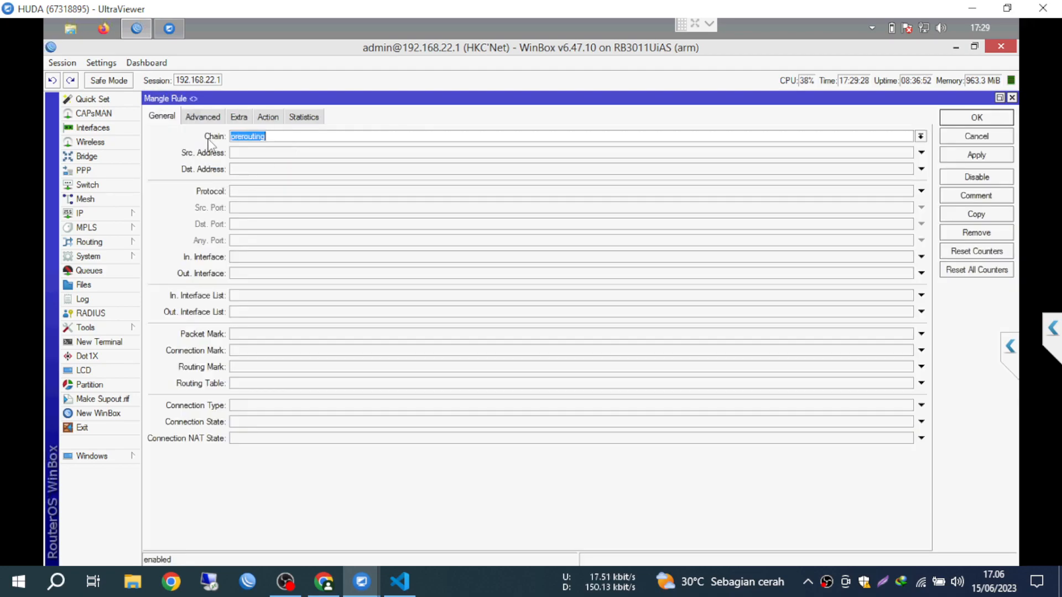
{"action": "left_click", "coordinate": [200, 116]}
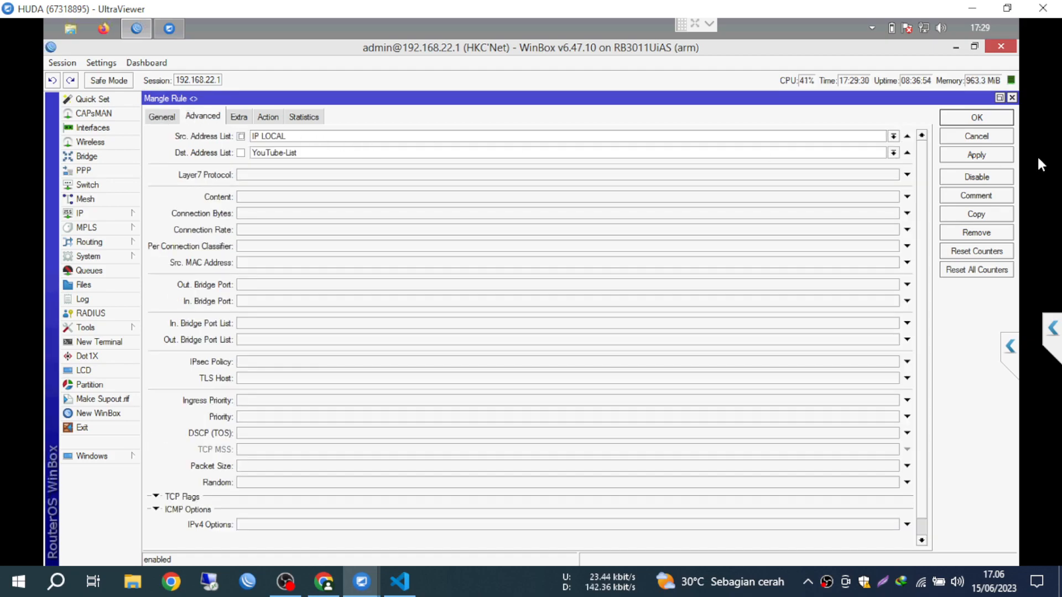
{"action": "left_click", "coordinate": [893, 136]}
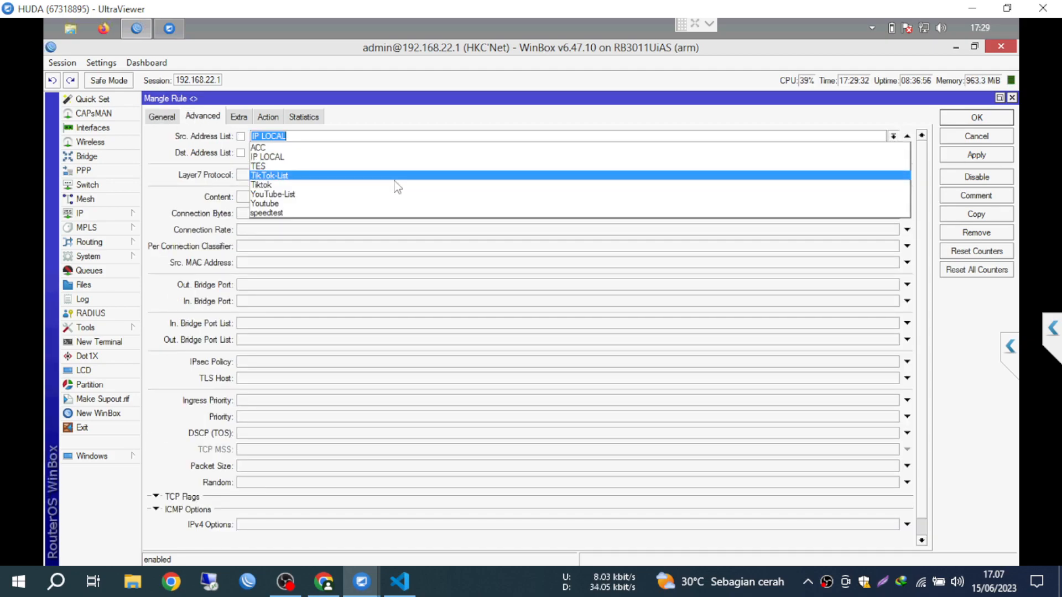
{"action": "left_click", "coordinate": [285, 148]}
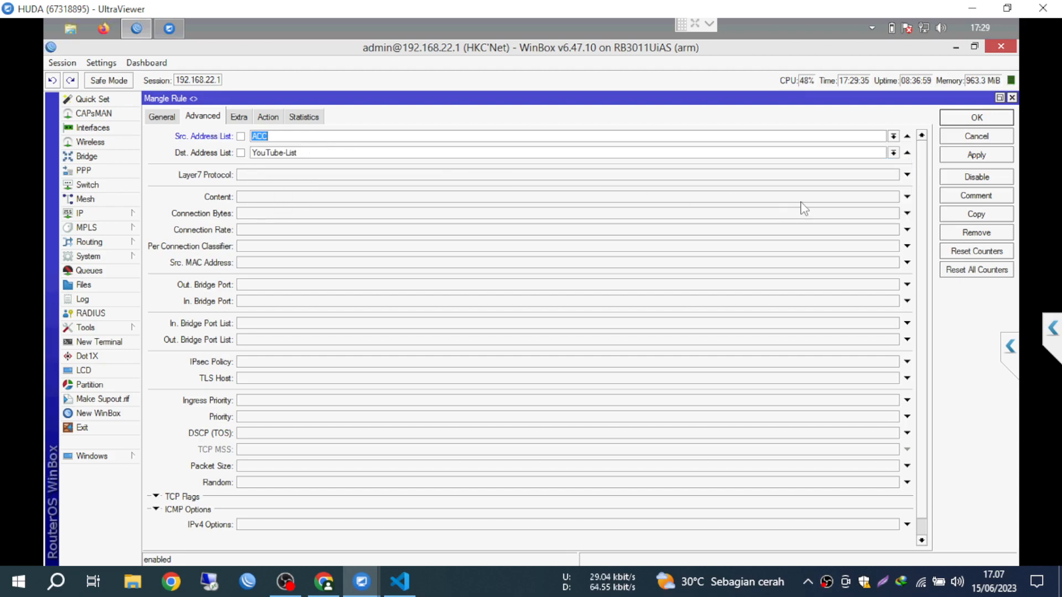
{"action": "left_click", "coordinate": [893, 152]}
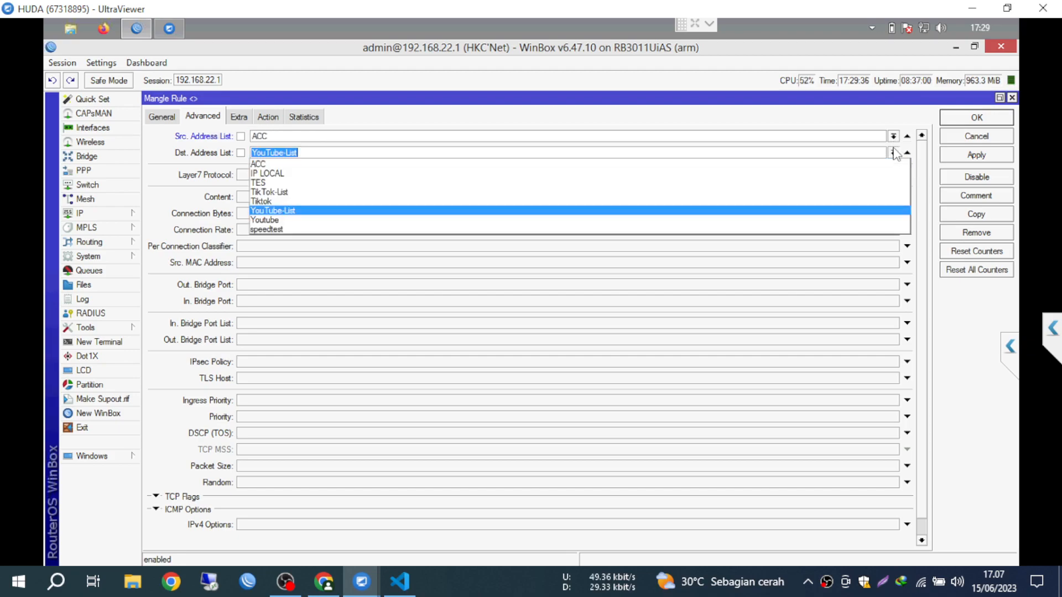
{"action": "left_click", "coordinate": [275, 220]}
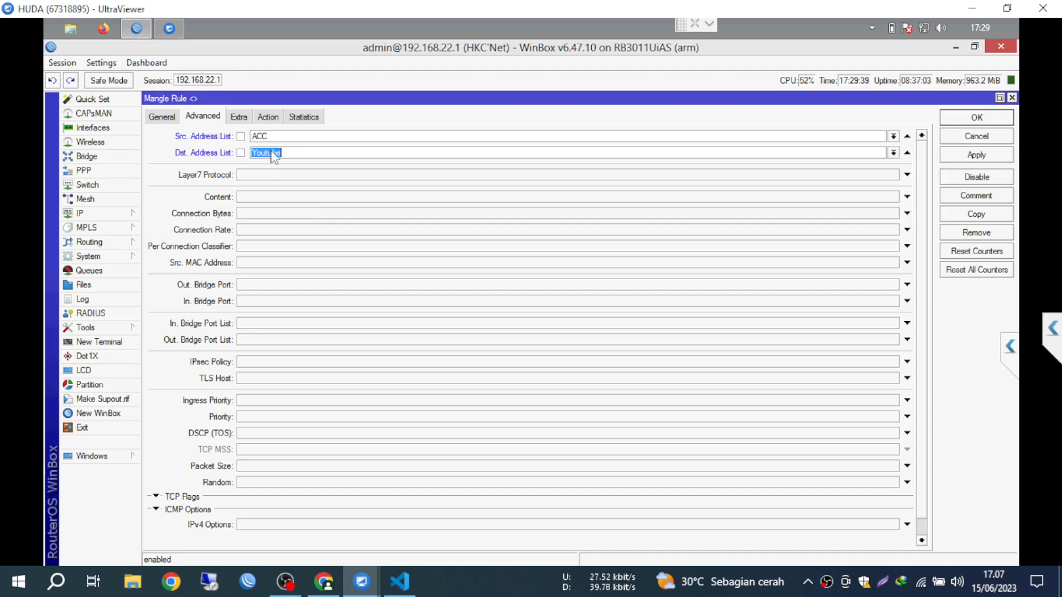
Step: Turn off passthrough for the Youtube mangle rule's routing mark and save the rule
{"action": "left_click", "coordinate": [268, 117]}
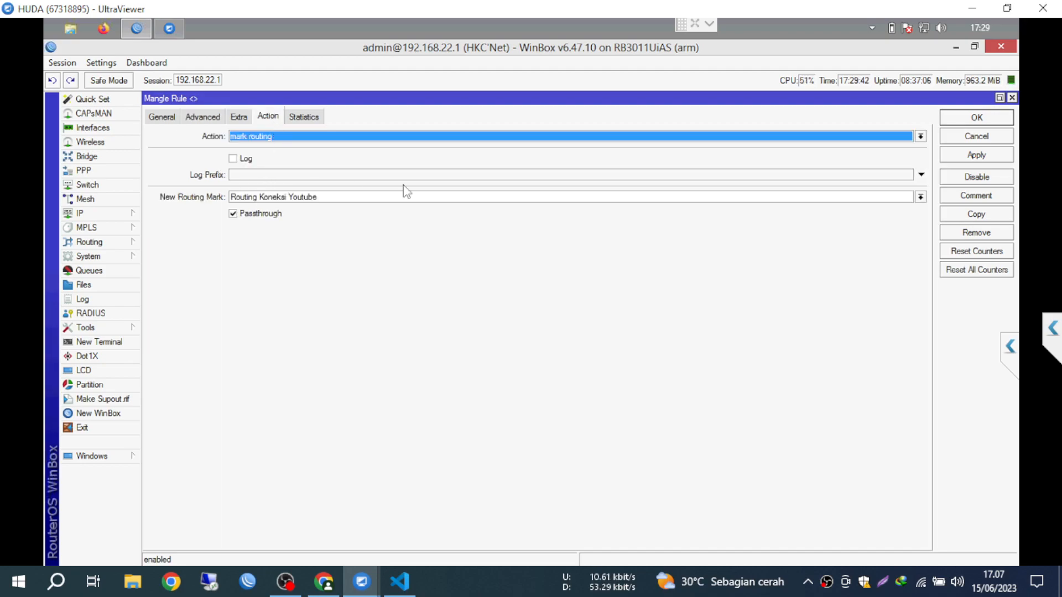
{"action": "left_click", "coordinate": [265, 215]}
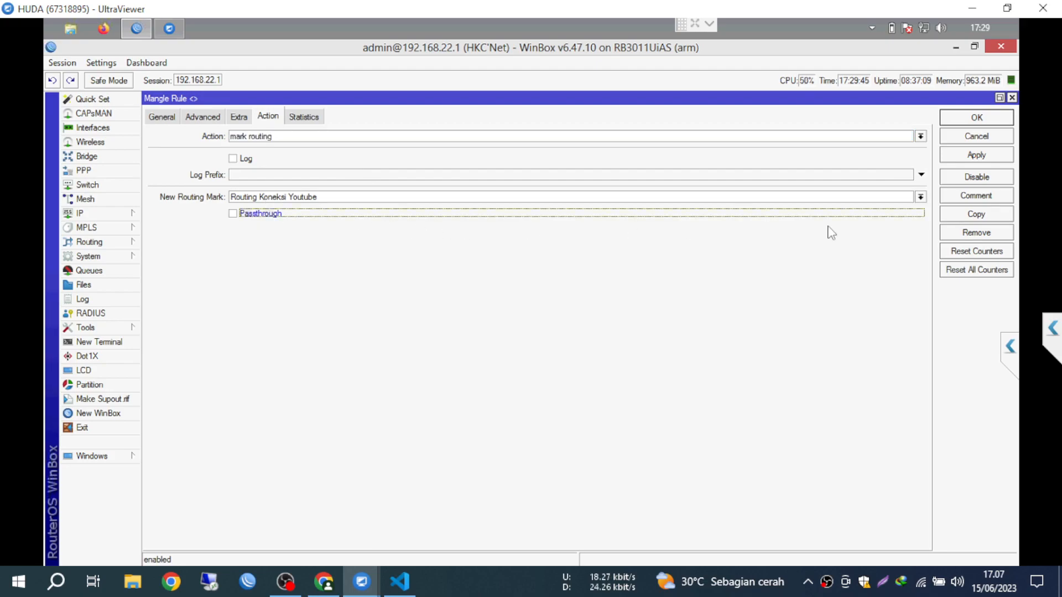
{"action": "left_click", "coordinate": [973, 119]}
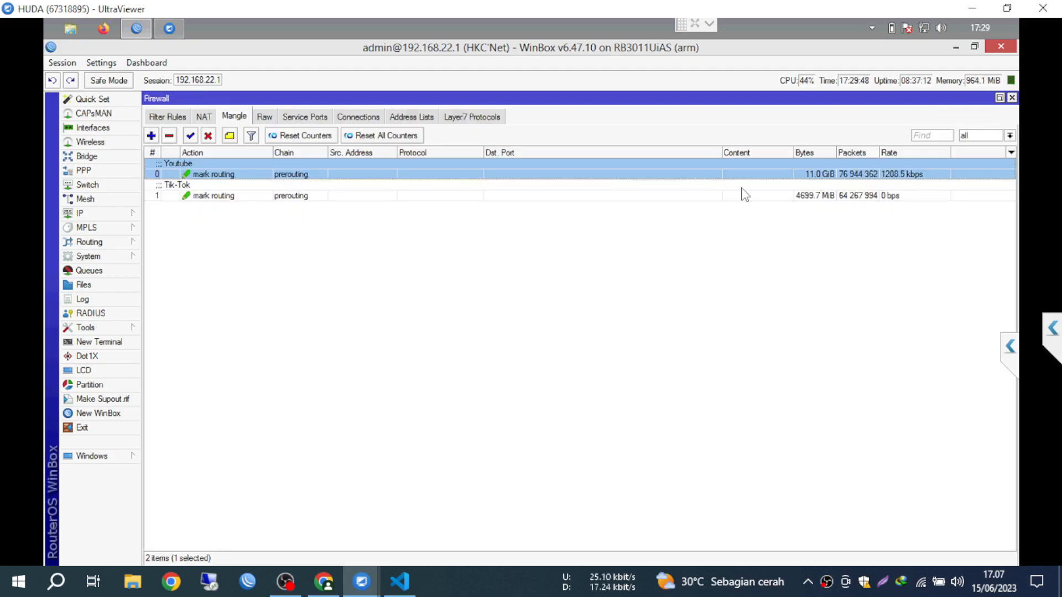
Step: Turn off passthrough for the Tik-Tok mangle rule and set its source address list to ACC and destination address list to Tiktok
{"action": "double_click", "coordinate": [742, 191]}
{"action": "left_click", "coordinate": [259, 214]}
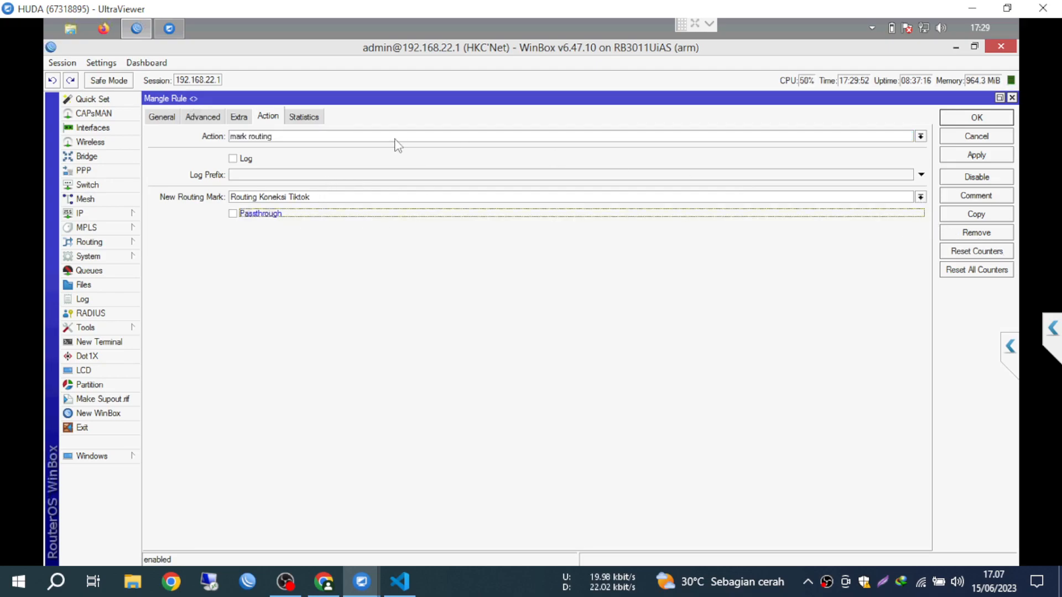
{"action": "left_click", "coordinate": [211, 117]}
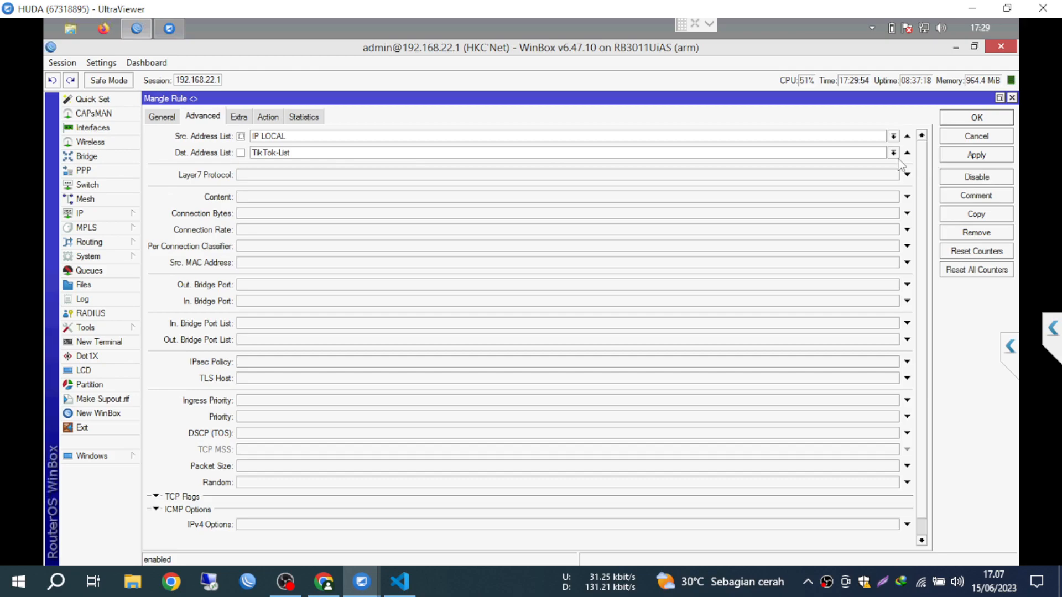
{"action": "left_click", "coordinate": [893, 136]}
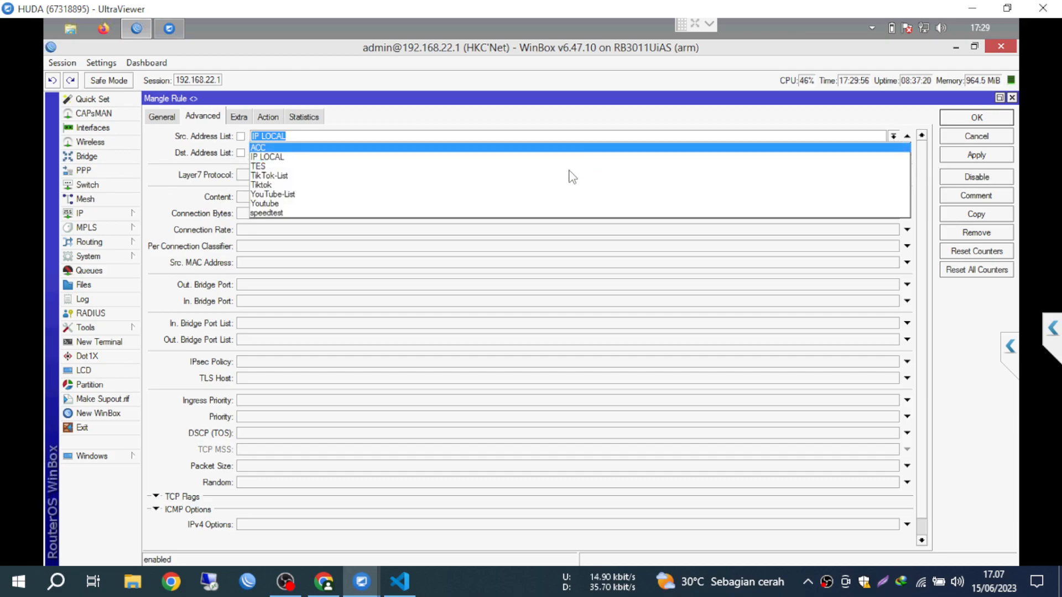
{"action": "left_click", "coordinate": [270, 156]}
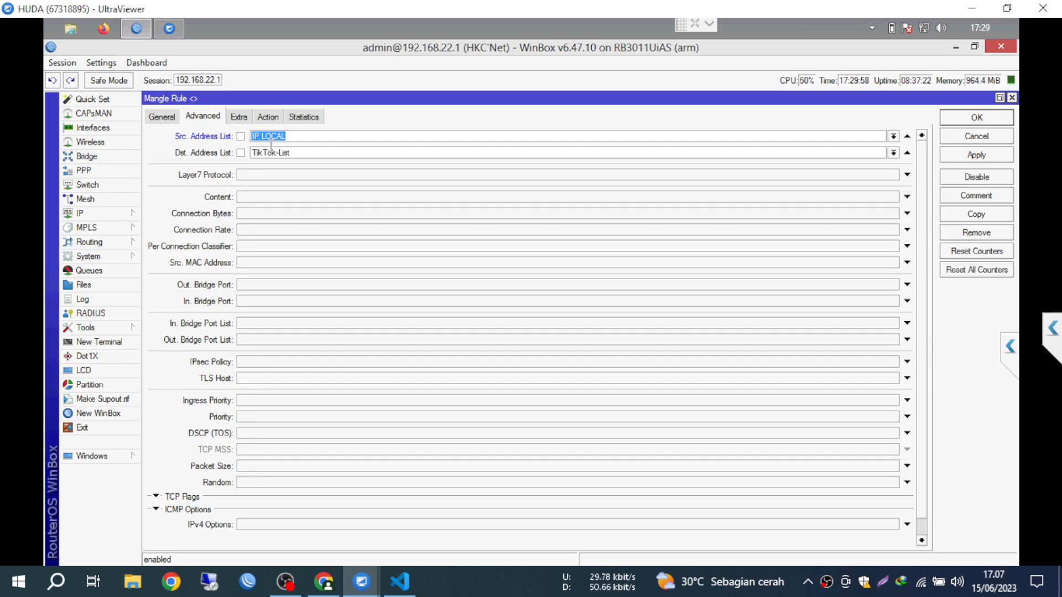
{"action": "left_click", "coordinate": [893, 136]}
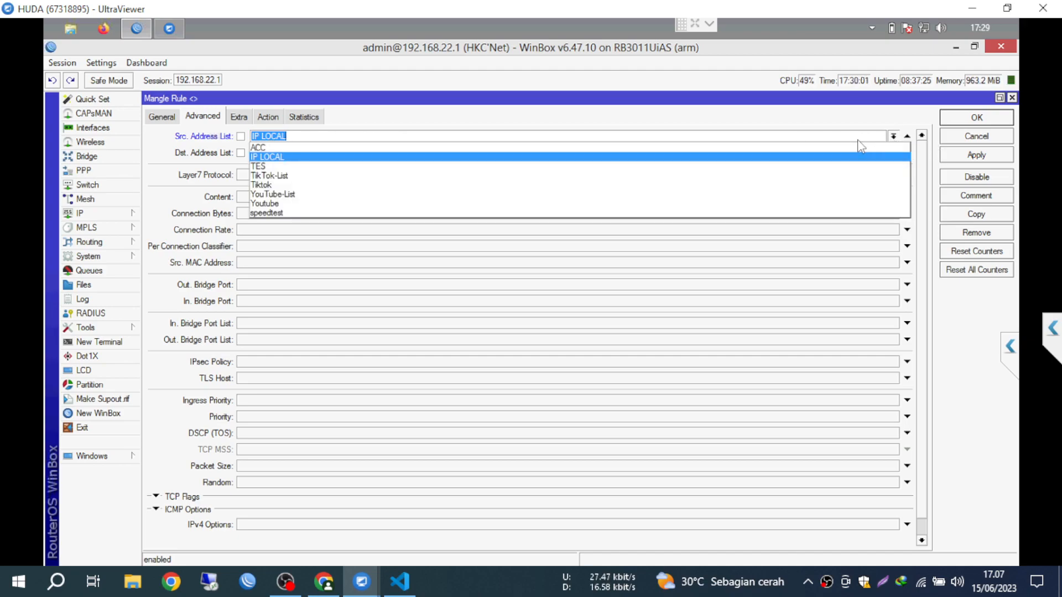
{"action": "left_click", "coordinate": [815, 147]}
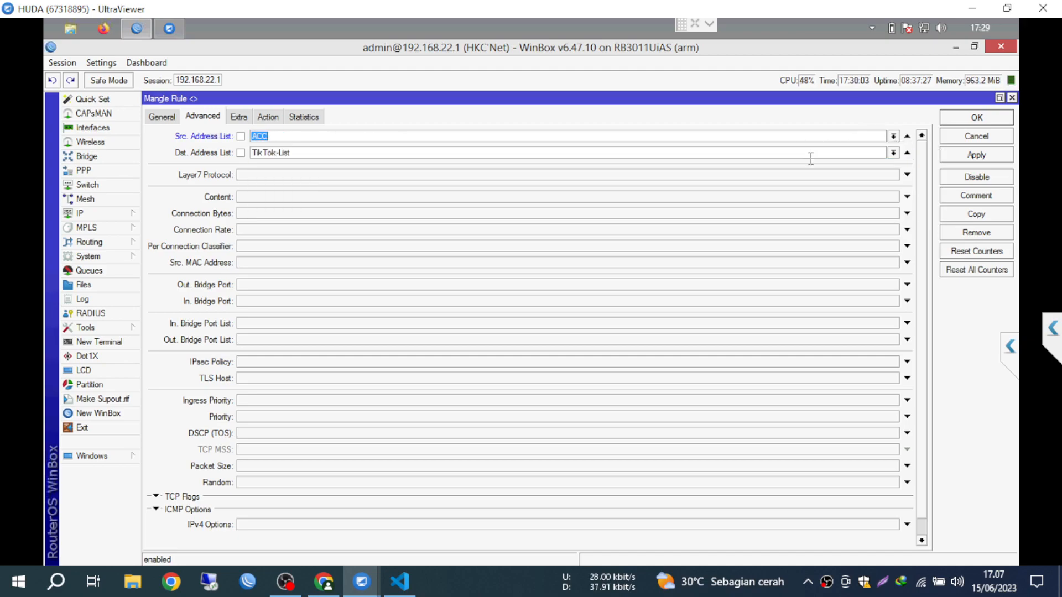
{"action": "left_click", "coordinate": [893, 154]}
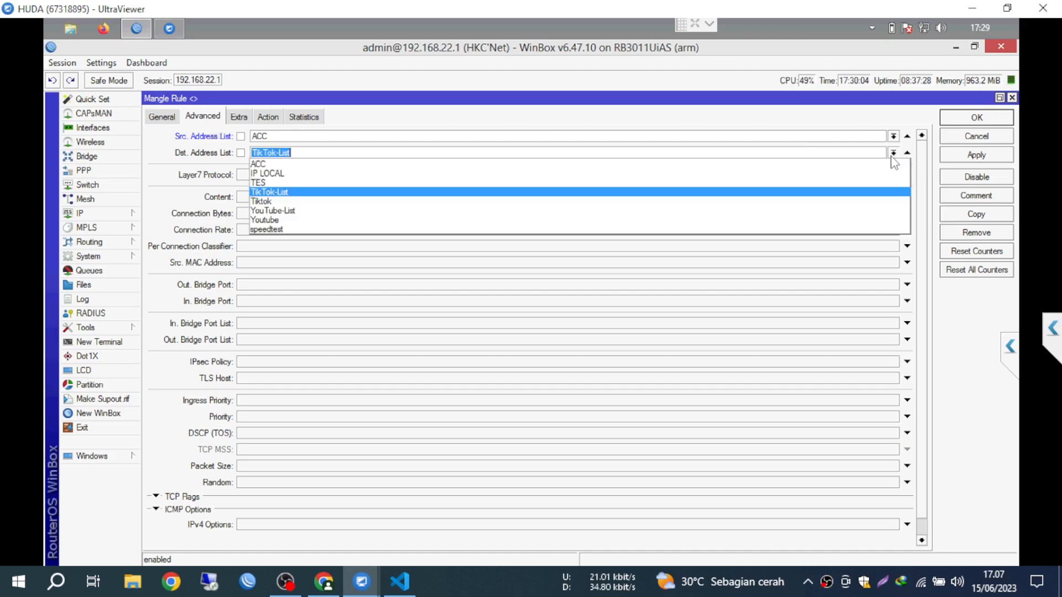
{"action": "left_click", "coordinate": [313, 202]}
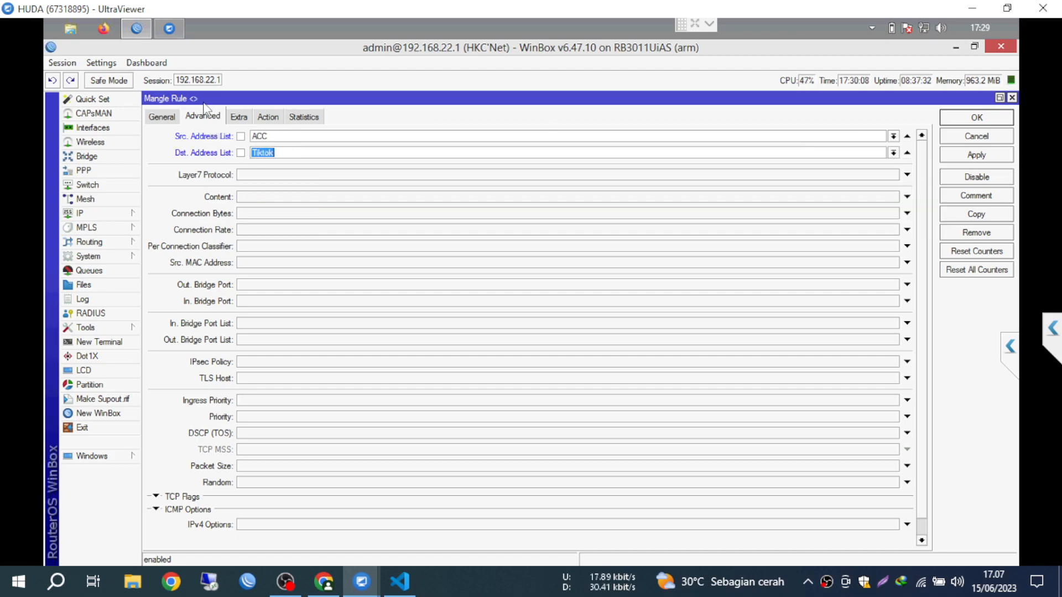
Step: Restrict the Tik-Tok mangle rule to protocol tcp with destination ports 80,443 and apply the change
{"action": "left_click", "coordinate": [157, 111]}
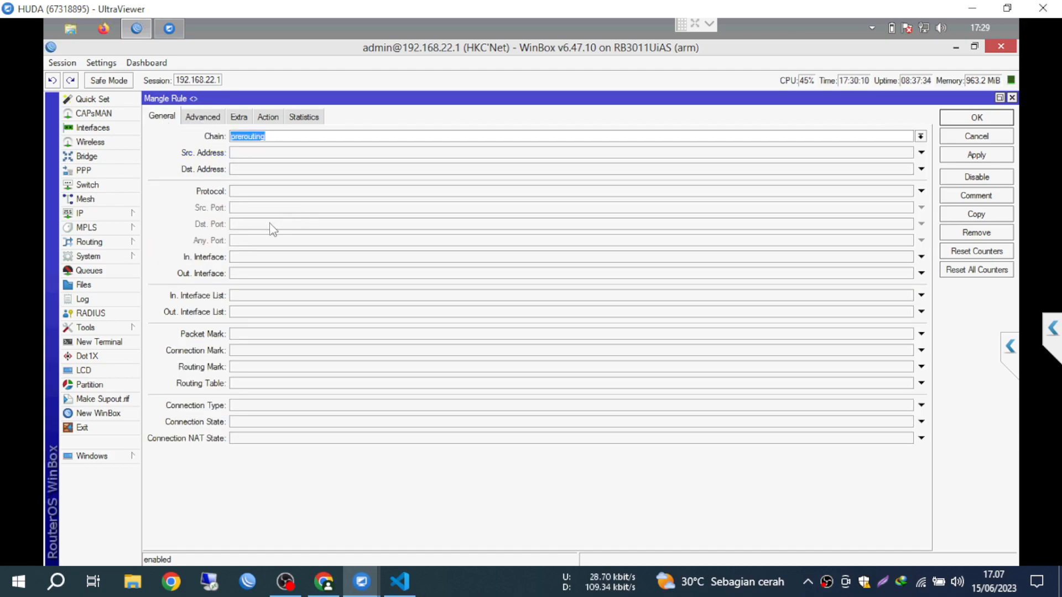
{"action": "left_click", "coordinate": [249, 192]}
{"action": "left_click", "coordinate": [253, 226]}
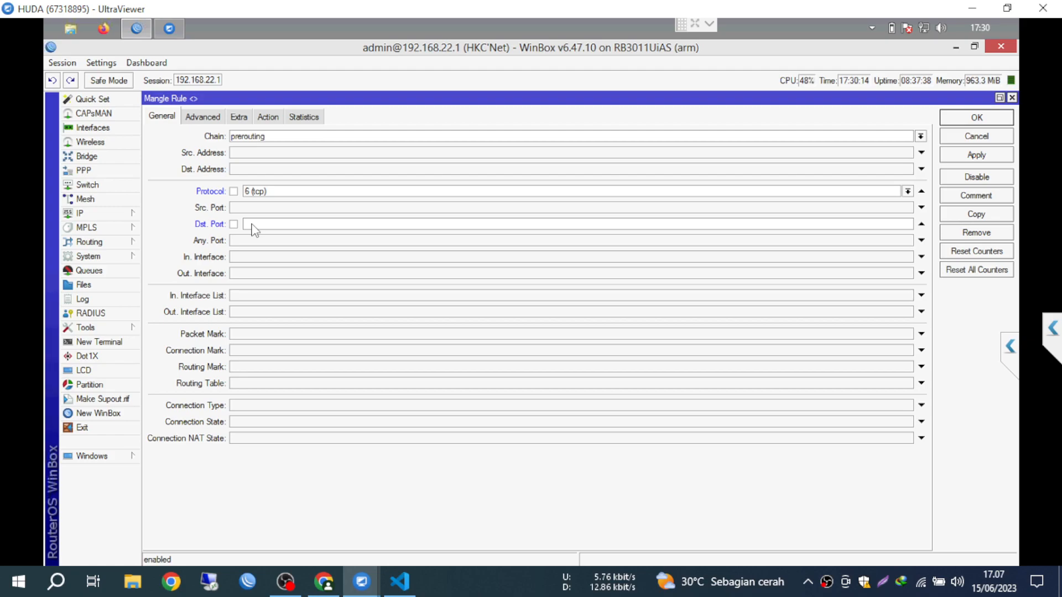
{"action": "type", "text": ",443"}
{"action": "left_click", "coordinate": [965, 157]}
Step: Copy the Tik-Tok mangle rule and save the duplicate with its protocol set to udp
{"action": "left_click", "coordinate": [962, 214]}
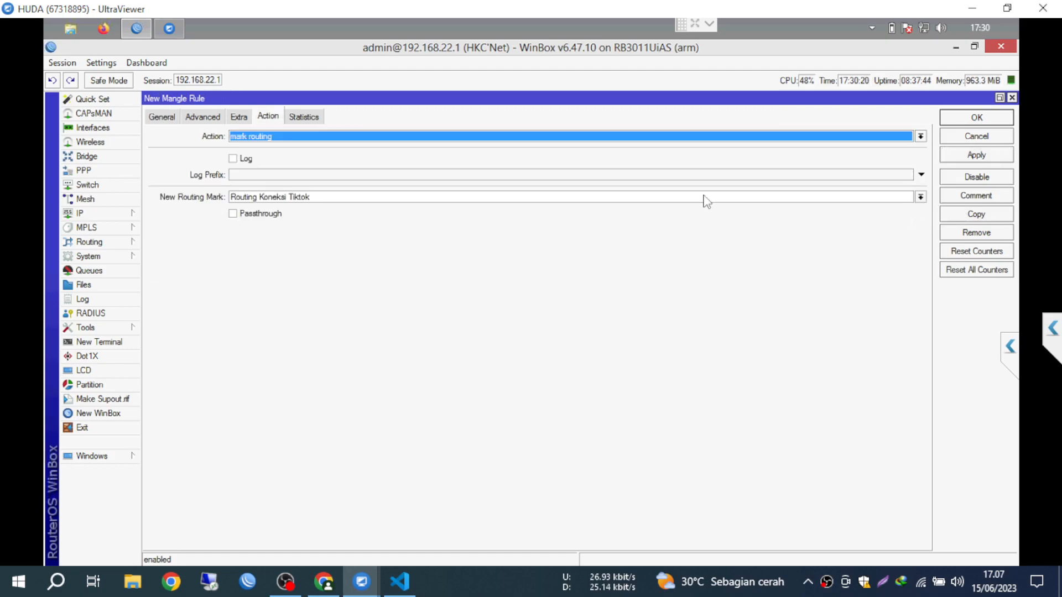
{"action": "left_click", "coordinate": [158, 118]}
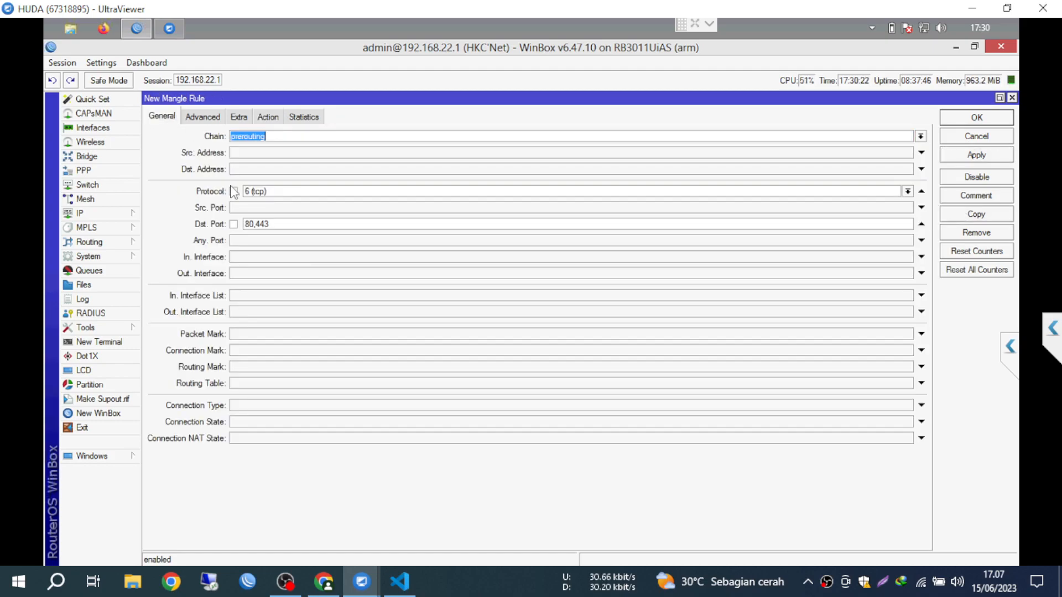
{"action": "left_click", "coordinate": [302, 193]}
{"action": "double_click", "coordinate": [302, 193]}
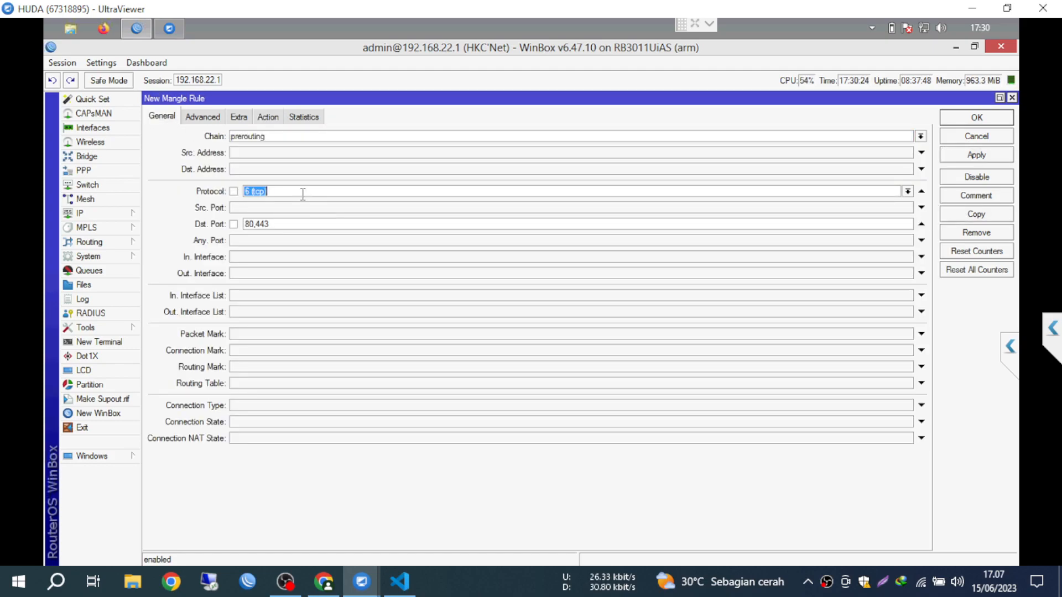
{"action": "type", "text": "udp"}
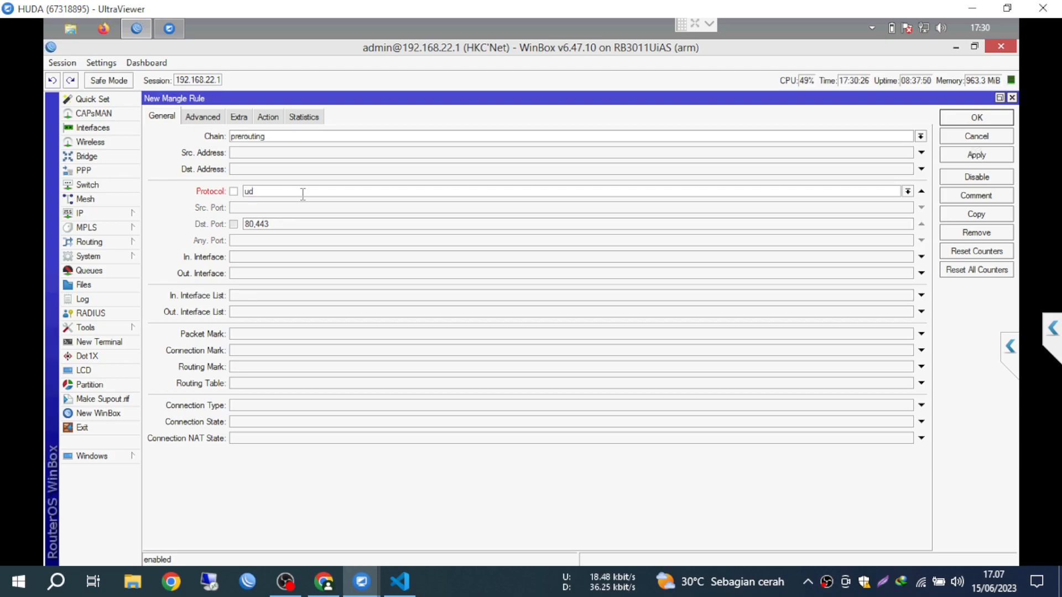
{"action": "key", "text": "Return"}
{"action": "key", "text": "Return"}
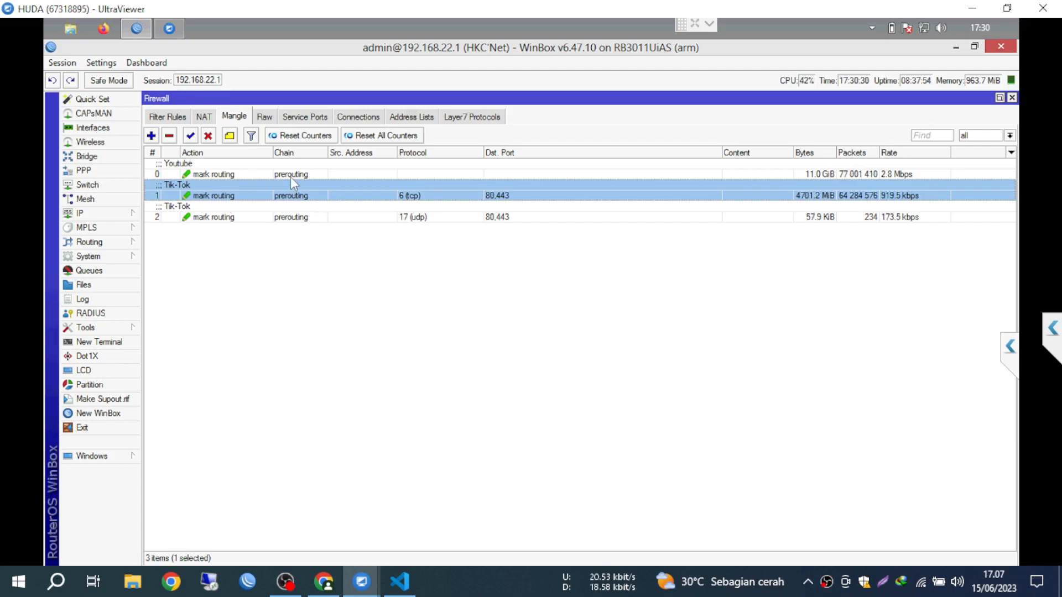
Step: Restrict the Youtube mangle rule to protocol tcp with destination ports 80,443 and apply the change
{"action": "double_click", "coordinate": [291, 177]}
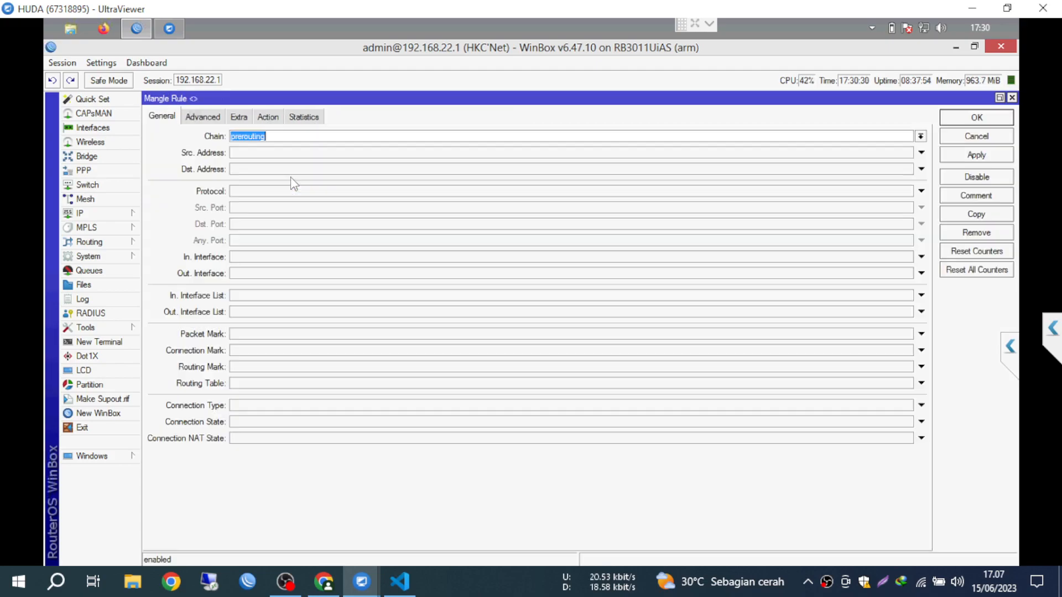
{"action": "left_click", "coordinate": [236, 191]}
{"action": "left_click", "coordinate": [253, 226]}
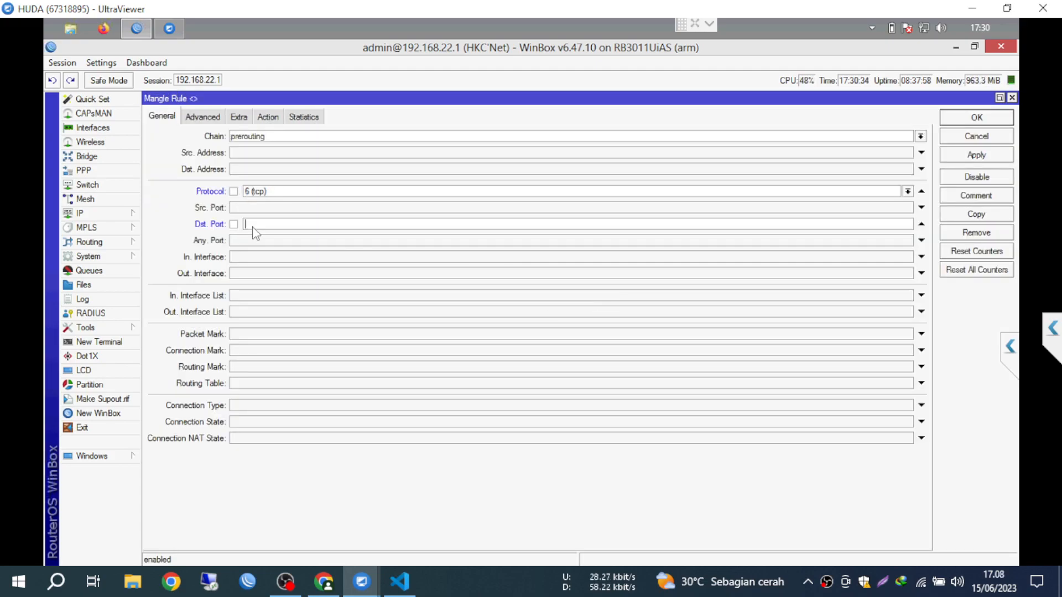
{"action": "type", "text": "80,44"}
{"action": "left_click", "coordinate": [959, 154]}
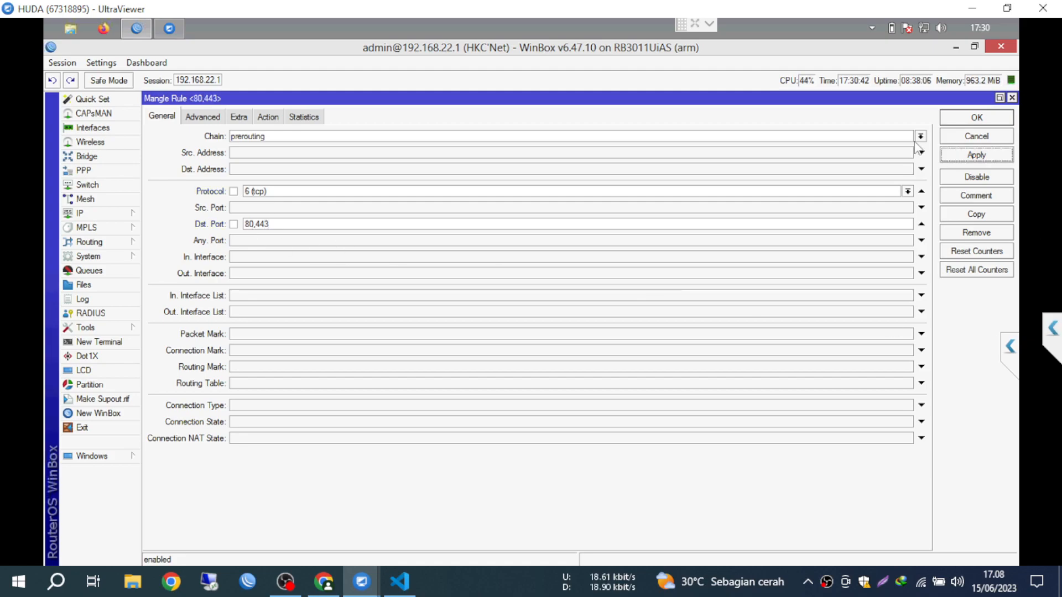
Step: Copy the Youtube mangle rule and save the duplicate with its protocol set to udp
{"action": "left_click", "coordinate": [203, 118]}
{"action": "left_click", "coordinate": [169, 118]}
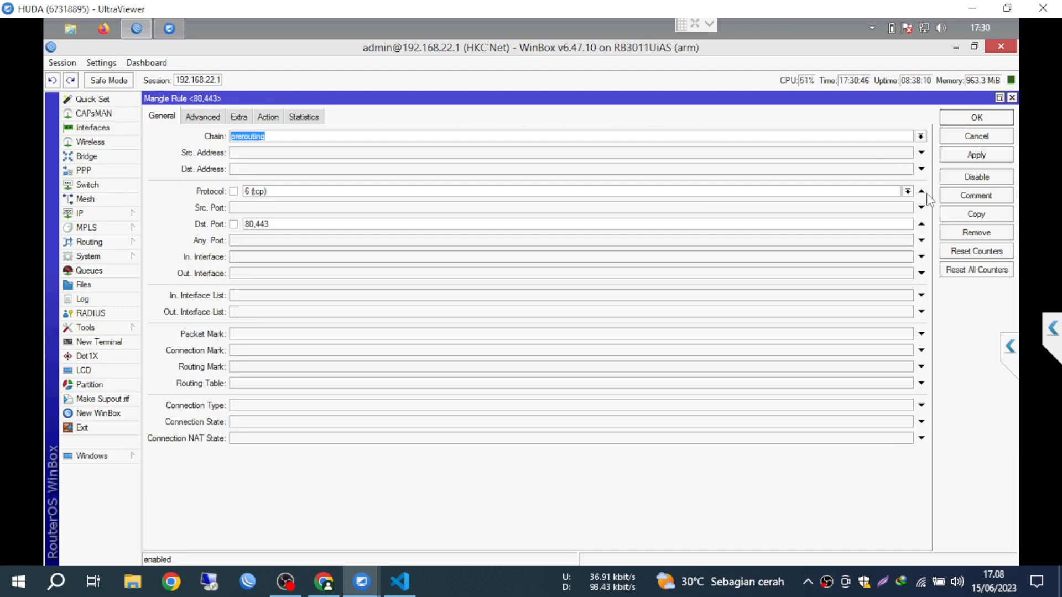
{"action": "left_click", "coordinate": [969, 214]}
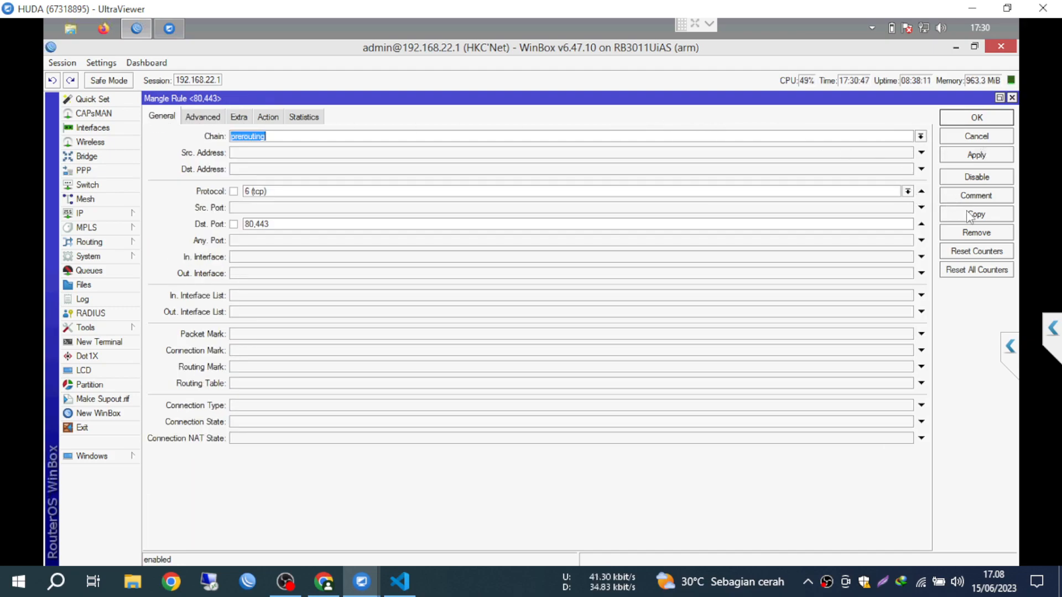
{"action": "left_click", "coordinate": [276, 191]}
{"action": "type", "text": "udp"}
{"action": "key", "text": "Return"}
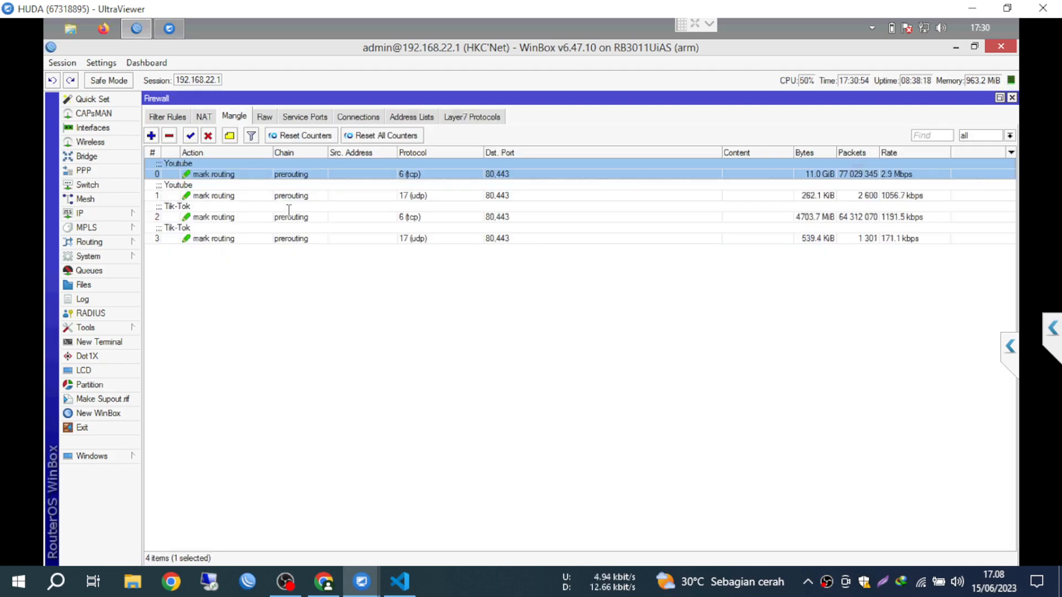
Step: Reset all mangle rule counters and replace the firewall, terminal and address list windows with the interface list
{"action": "left_click", "coordinate": [368, 135]}
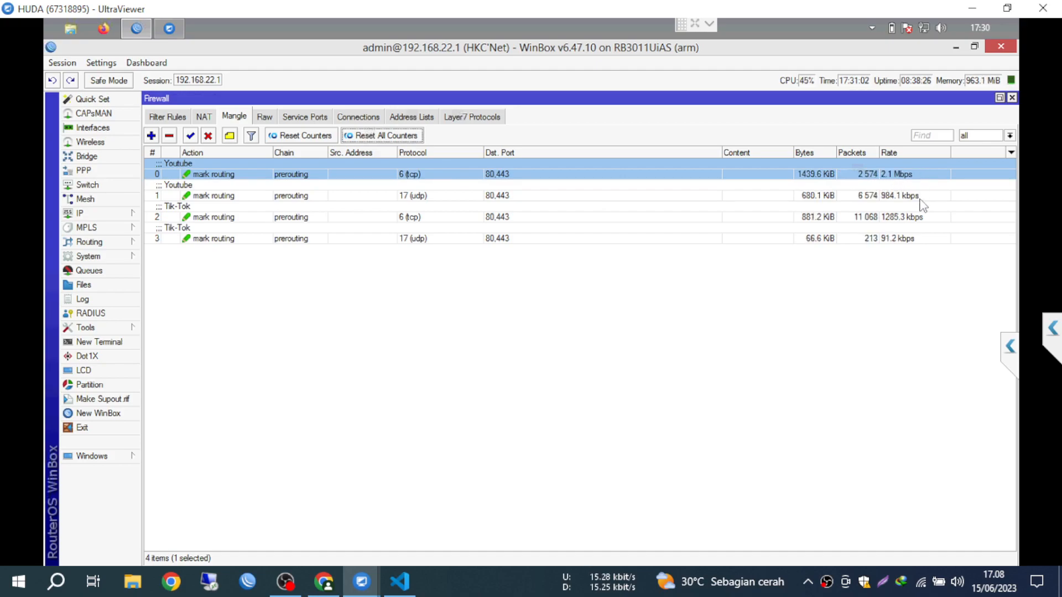
{"action": "left_click", "coordinate": [1012, 99]}
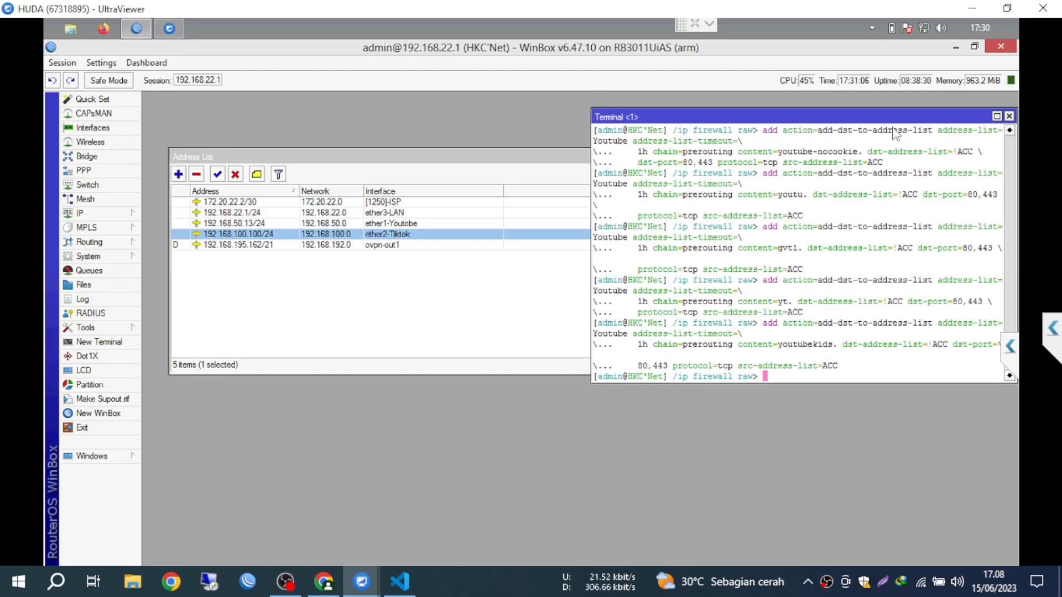
{"action": "left_click", "coordinate": [1009, 116]}
{"action": "left_click", "coordinate": [637, 156]}
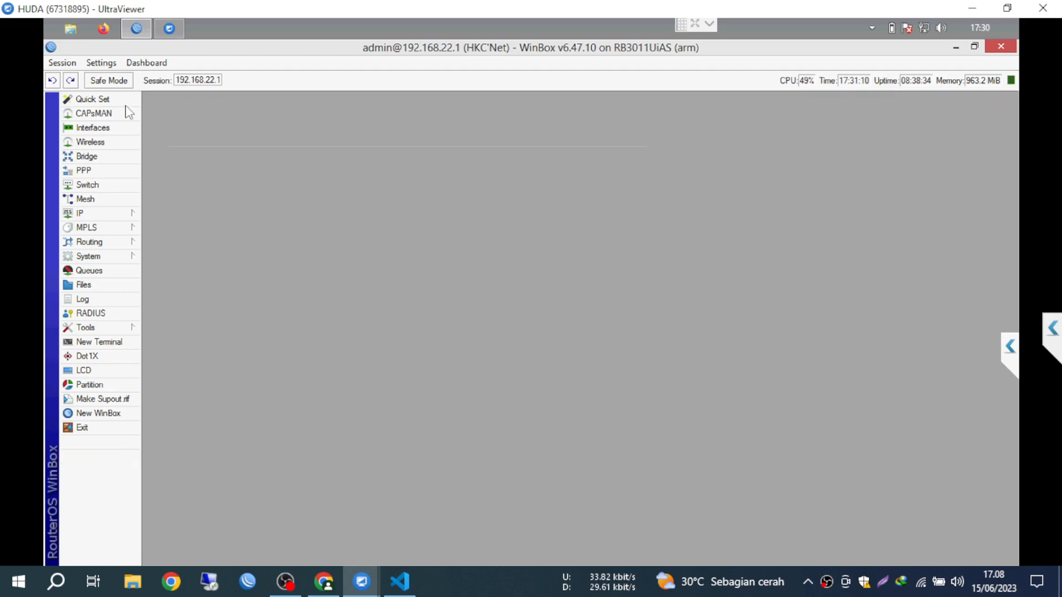
{"action": "left_click", "coordinate": [98, 129]}
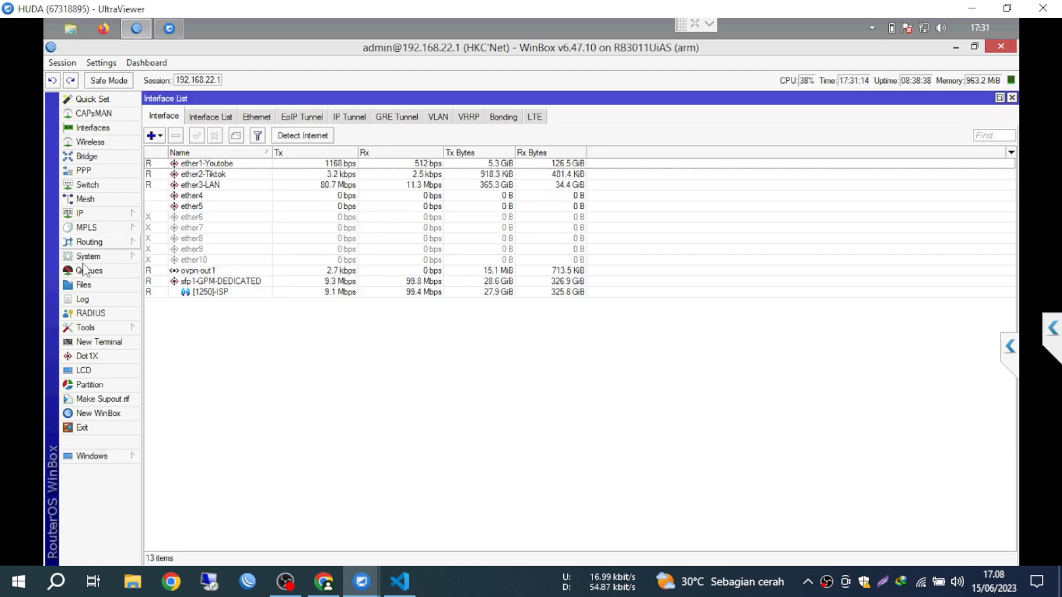
Step: Start a new IP route for destination 0.0.0.0/0 with gateway 192.168.50.1 and gateway checking by ping
{"action": "left_click", "coordinate": [111, 214]}
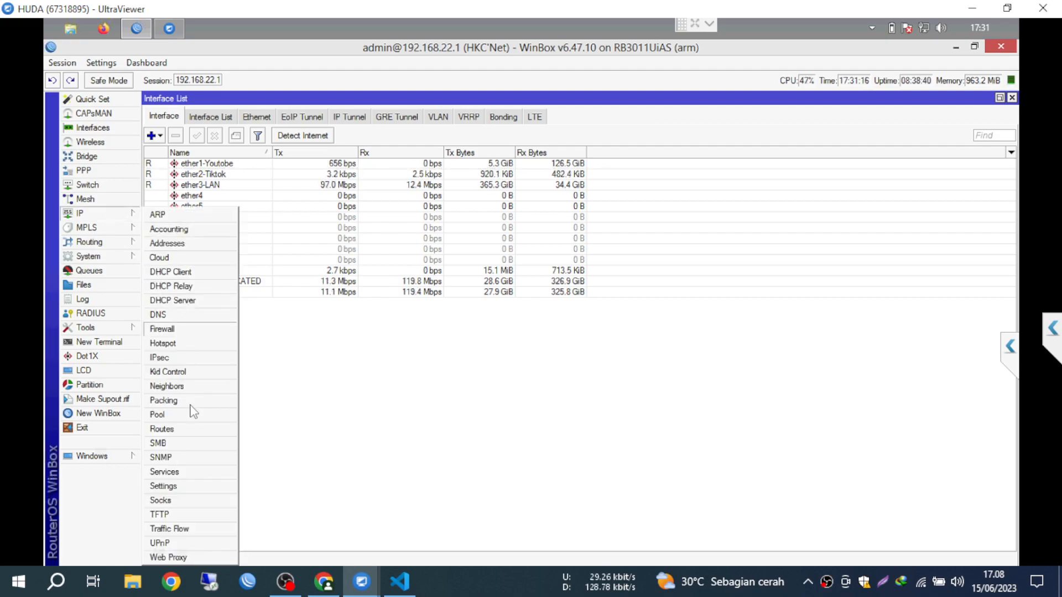
{"action": "left_click", "coordinate": [190, 429]}
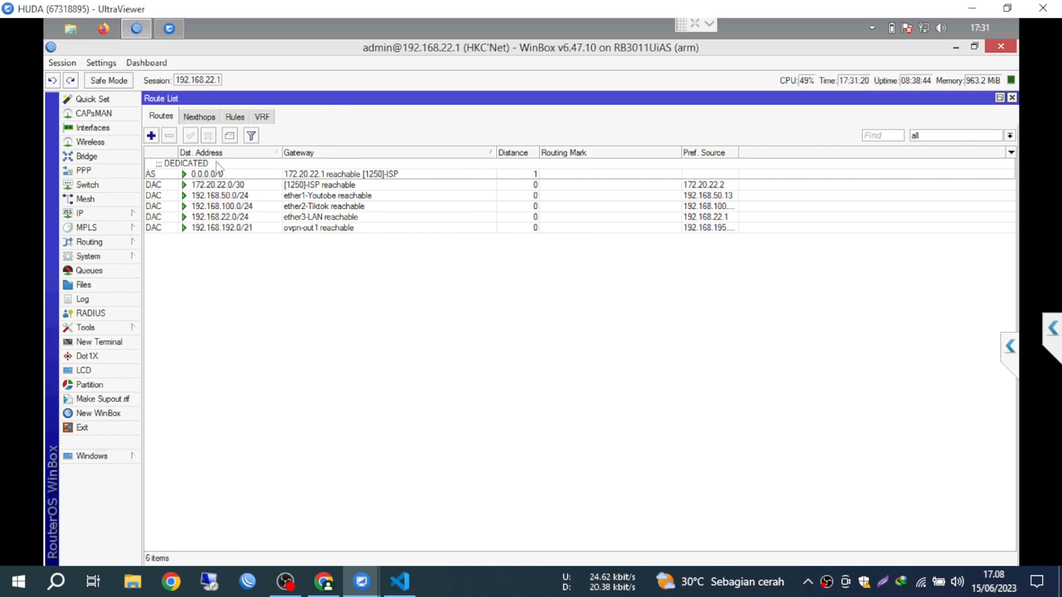
{"action": "left_click", "coordinate": [151, 135]}
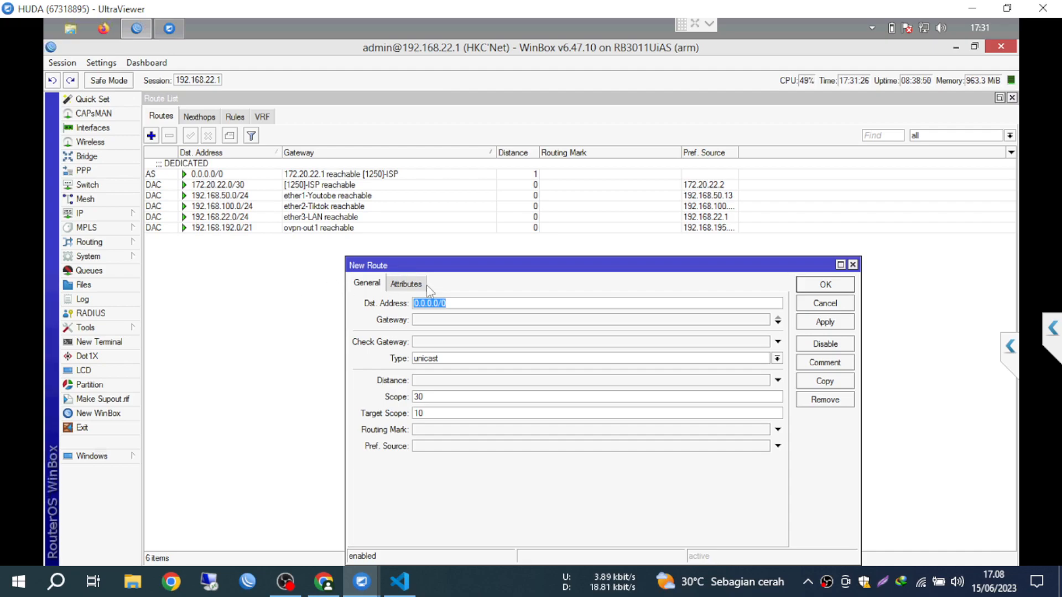
{"action": "left_click", "coordinate": [549, 321]}
{"action": "type", "text": "192.168.50.1"}
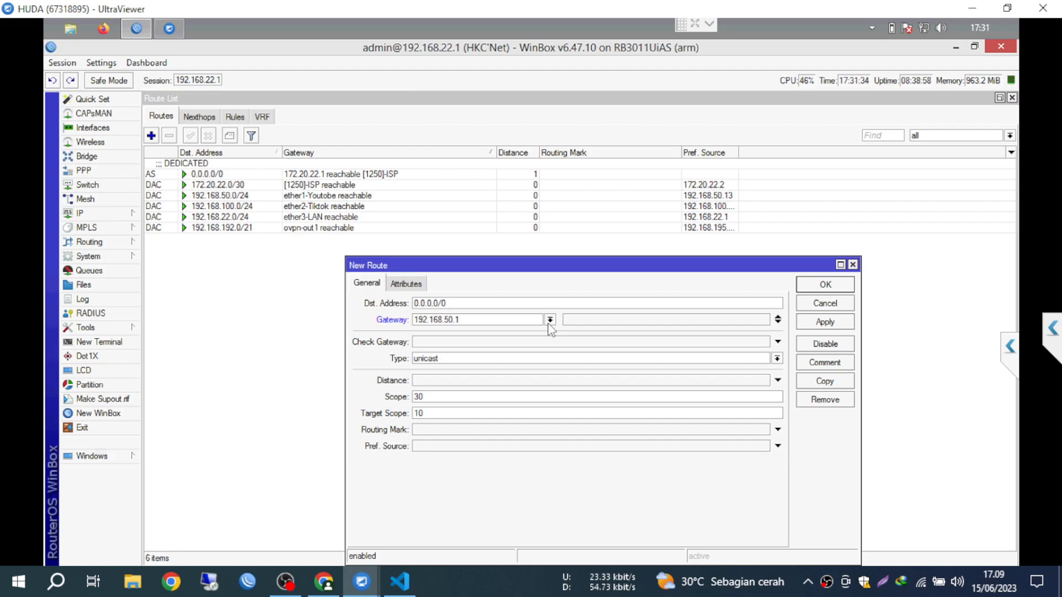
{"action": "left_click", "coordinate": [535, 342]}
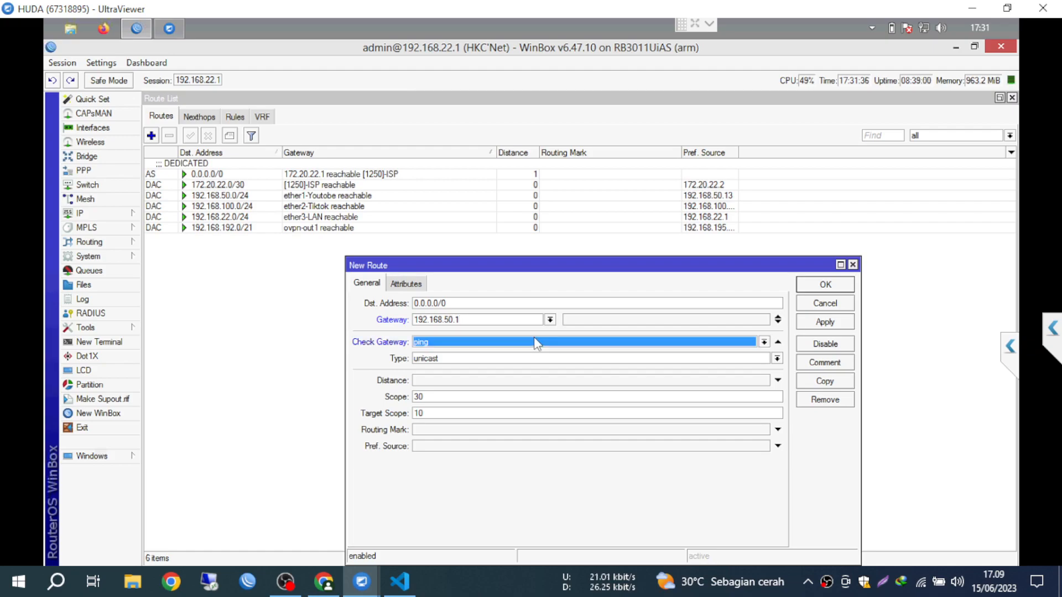
Step: Give the new route distance 1 and the routing mark Routing Koneksi Youtube, and apply it
{"action": "left_click", "coordinate": [503, 380]}
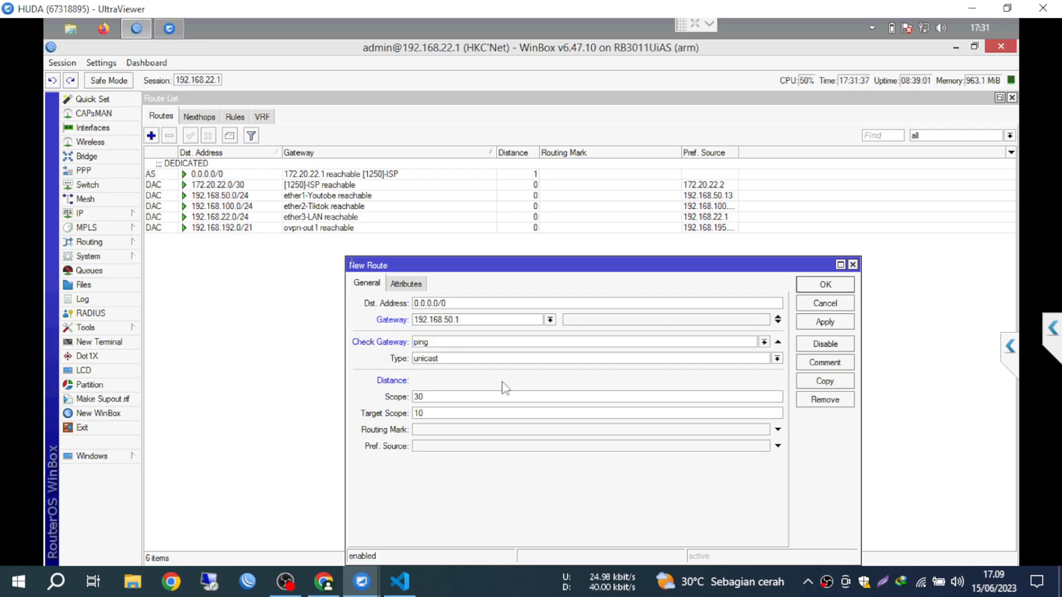
{"action": "left_click", "coordinate": [511, 430]}
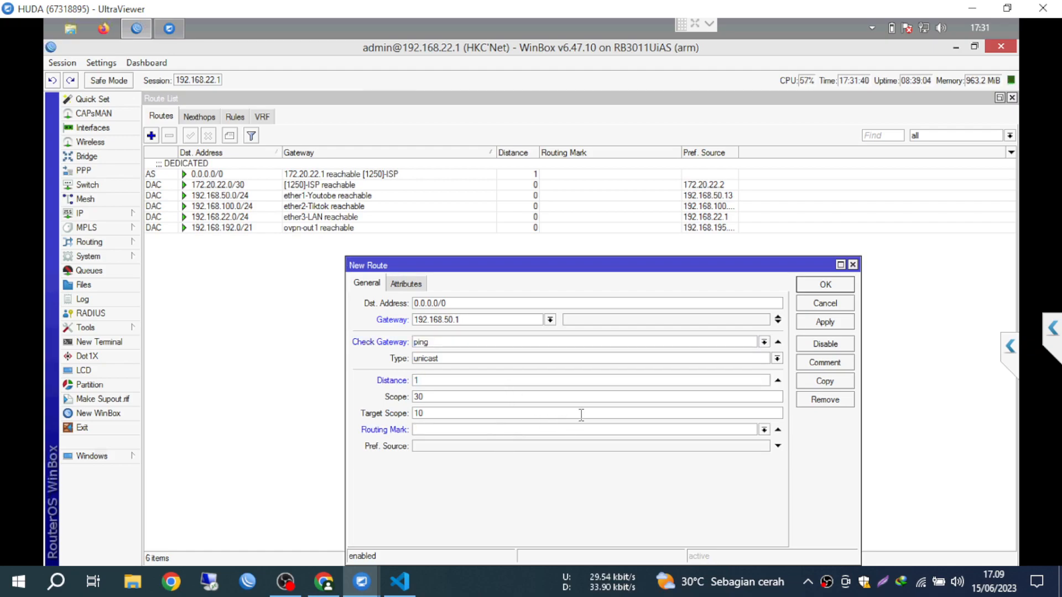
{"action": "left_click", "coordinate": [764, 433]}
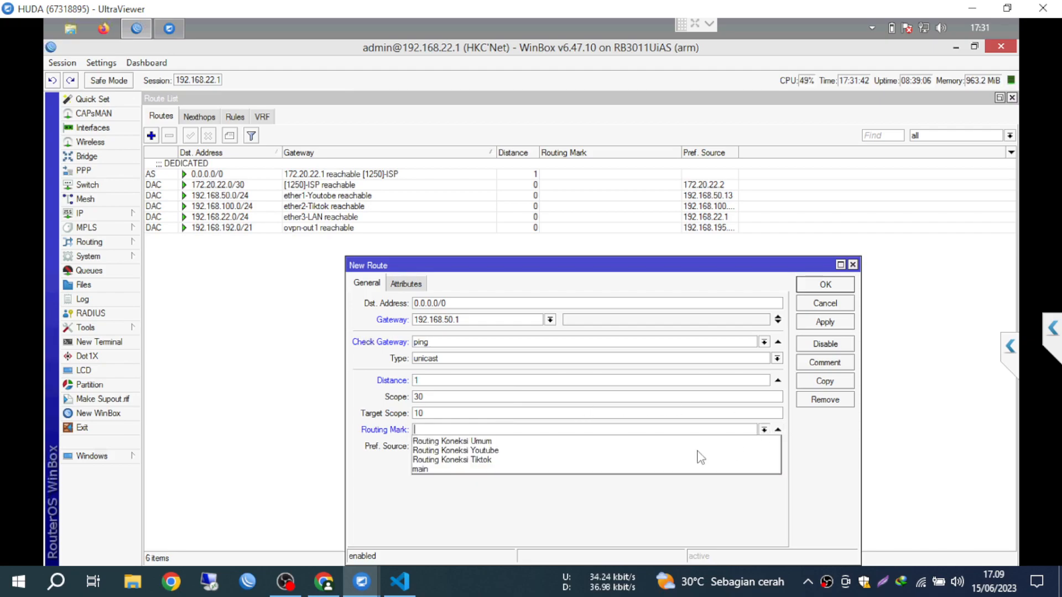
{"action": "left_click", "coordinate": [640, 451]}
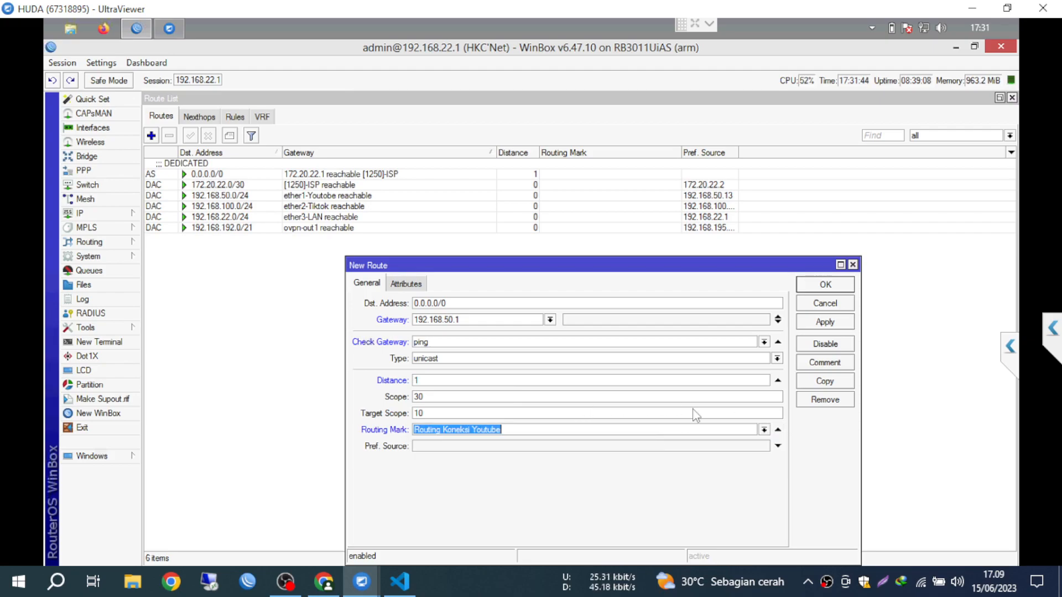
{"action": "left_click", "coordinate": [810, 325]}
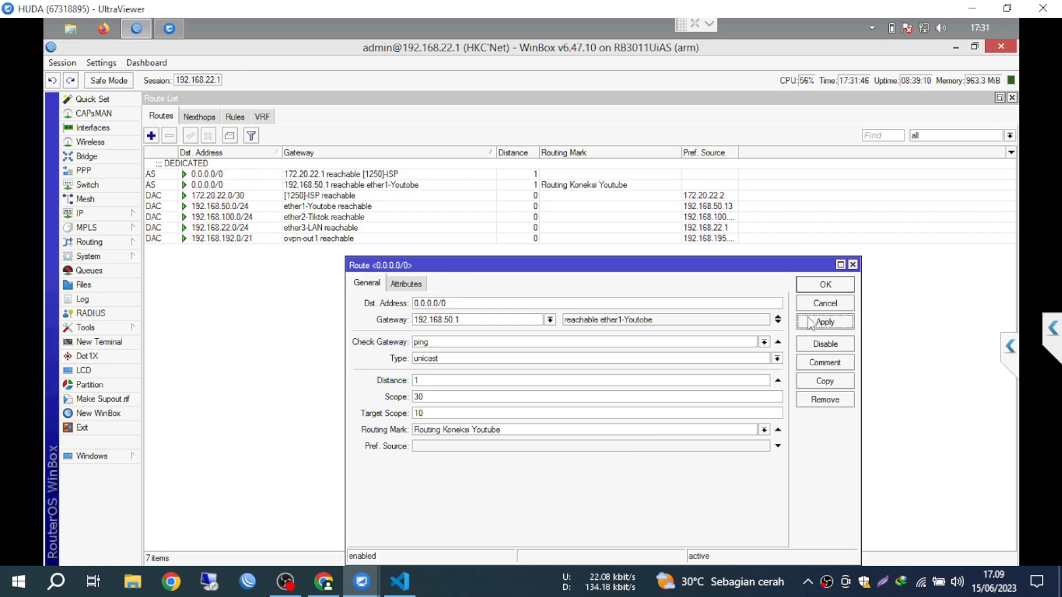
Step: Duplicate the Youtube route with gateway 192.168.100.1 and routing mark Routing Koneksi Tiktok, save it, and return to the interface list
{"action": "left_click", "coordinate": [824, 381]}
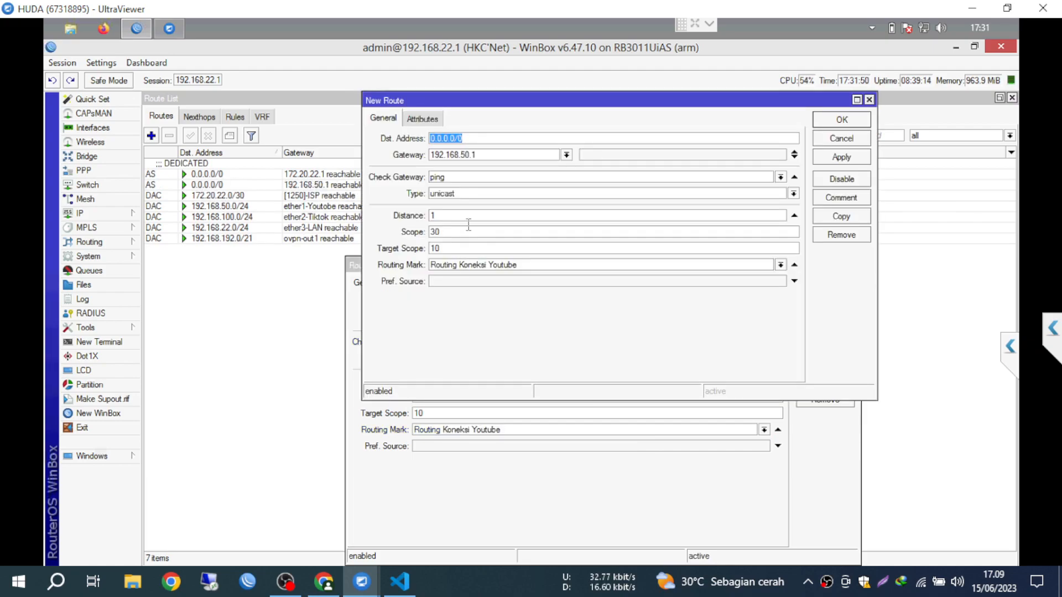
{"action": "left_click", "coordinate": [465, 157]}
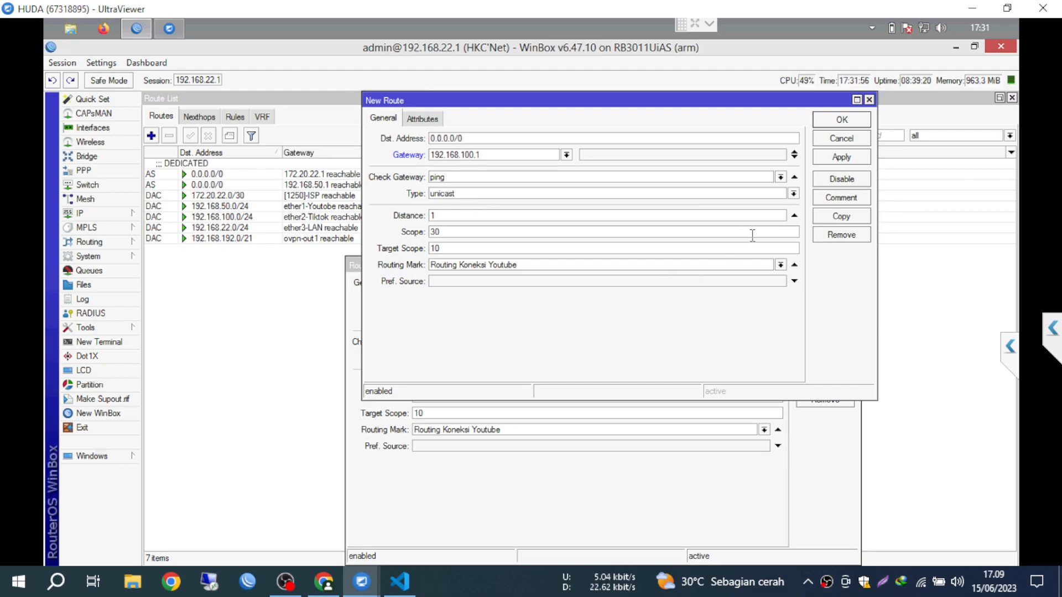
{"action": "left_click", "coordinate": [780, 265]}
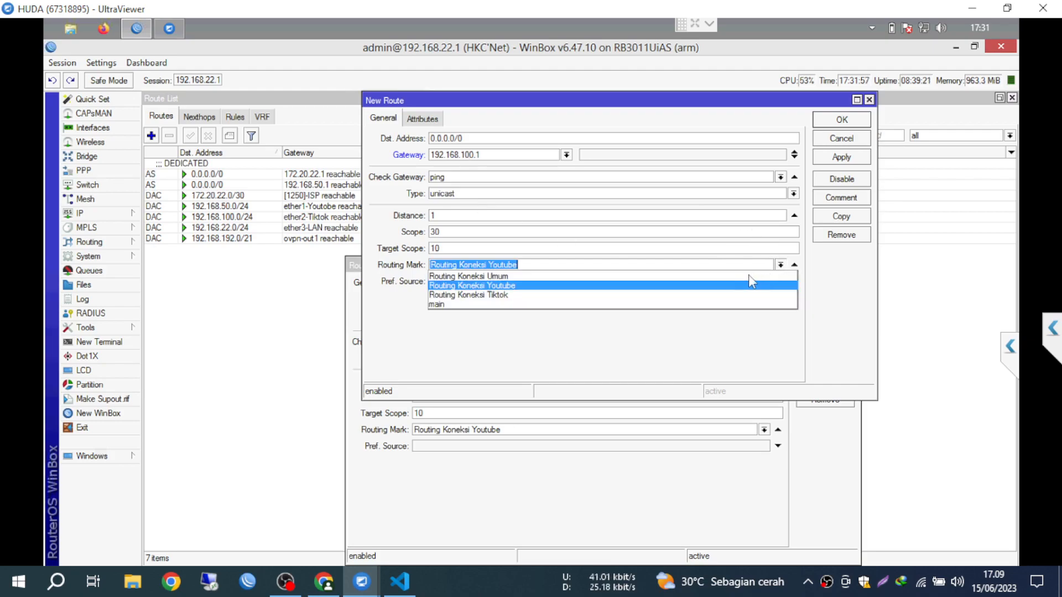
{"action": "left_click", "coordinate": [670, 298]}
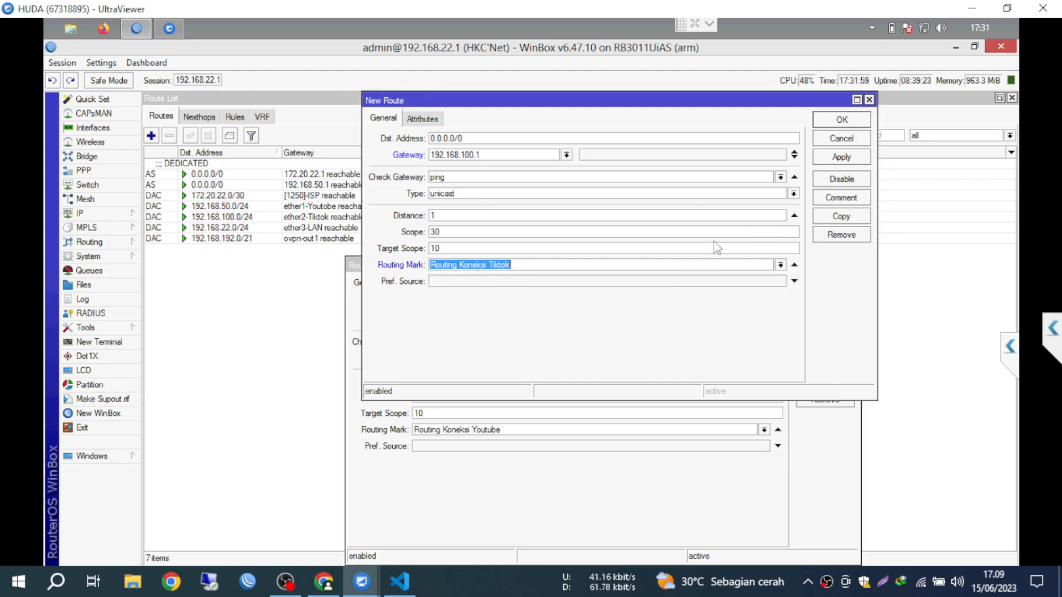
{"action": "left_click", "coordinate": [835, 158]}
{"action": "left_click", "coordinate": [834, 121]}
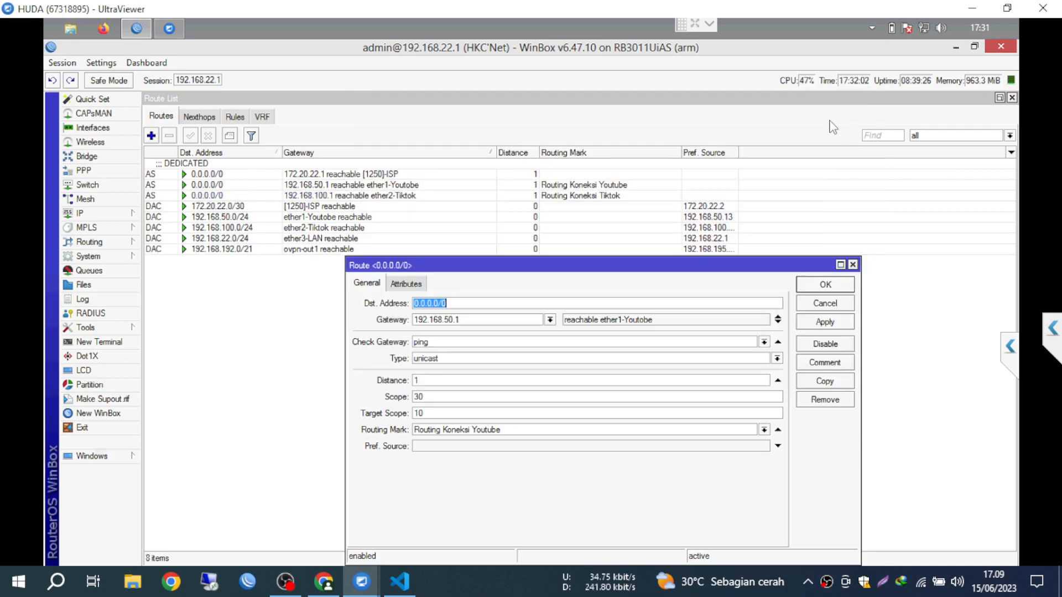
{"action": "left_click", "coordinate": [828, 132]}
{"action": "key", "text": "Escape"}
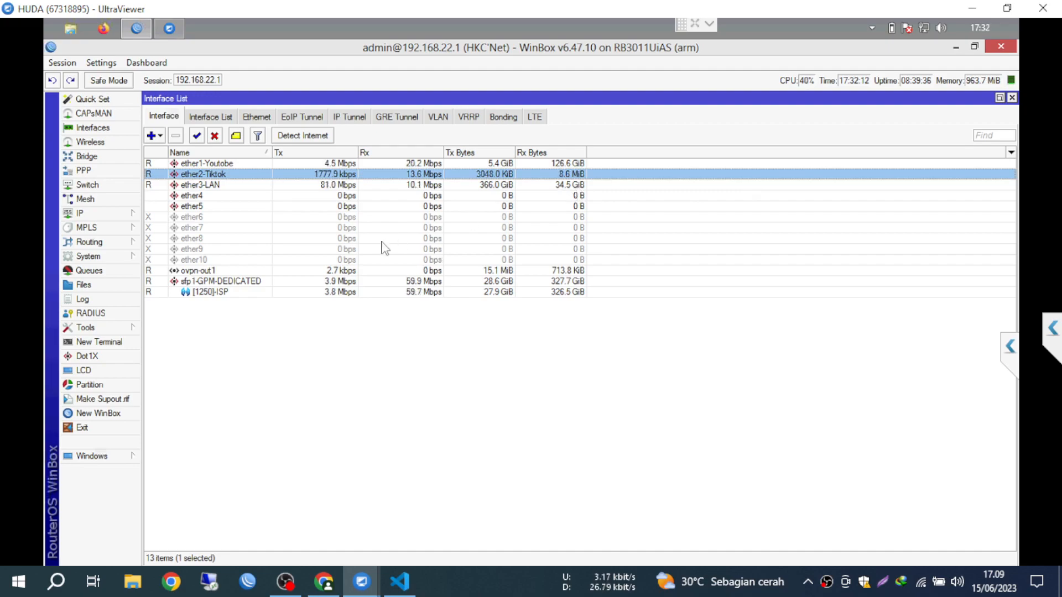
Step: Select the [1250]-ISP interface and start a continuous ping to 8.8.8.8
{"action": "left_click", "coordinate": [266, 295]}
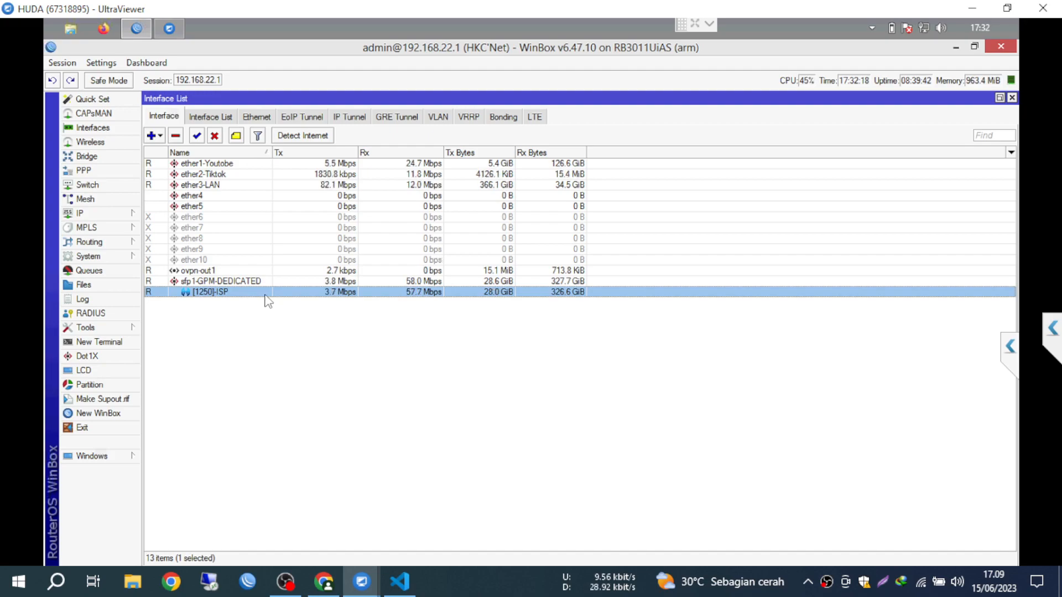
{"action": "left_click", "coordinate": [117, 215]}
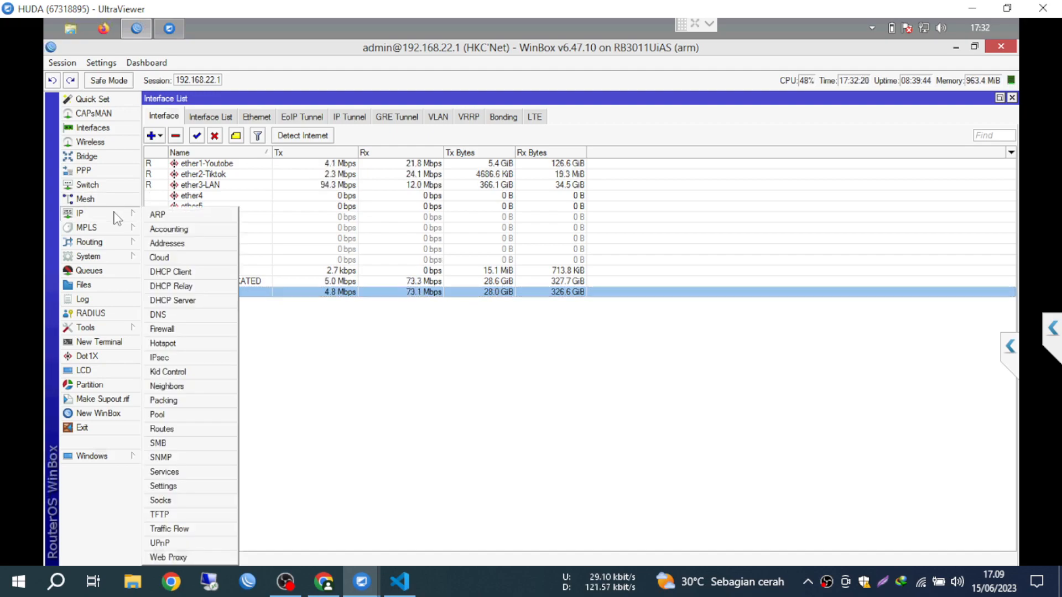
{"action": "left_click", "coordinate": [135, 332]}
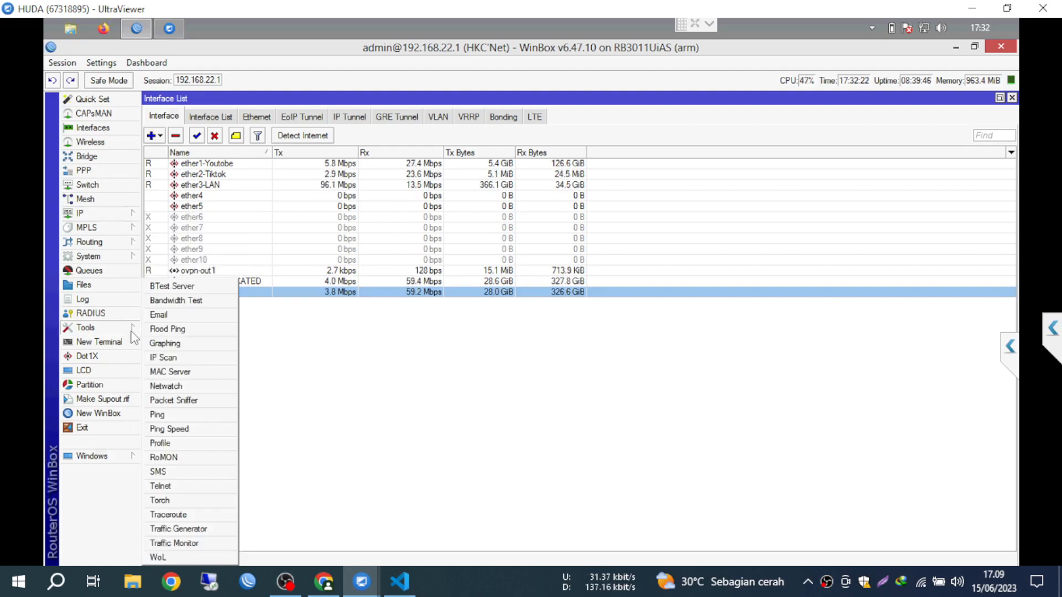
{"action": "left_click", "coordinate": [165, 414]}
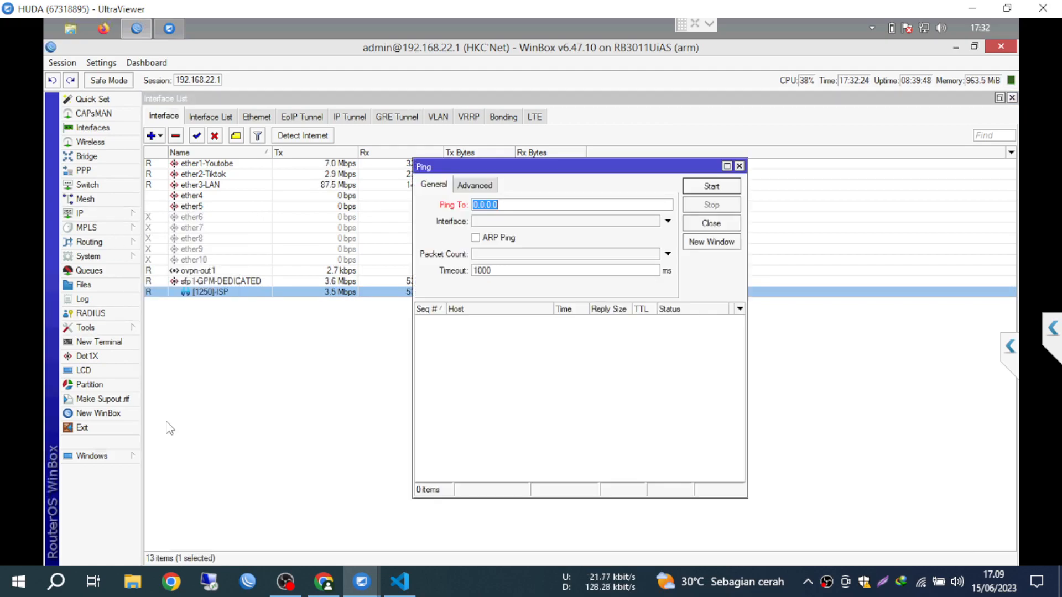
{"action": "type", "text": "8.8.8.8"}
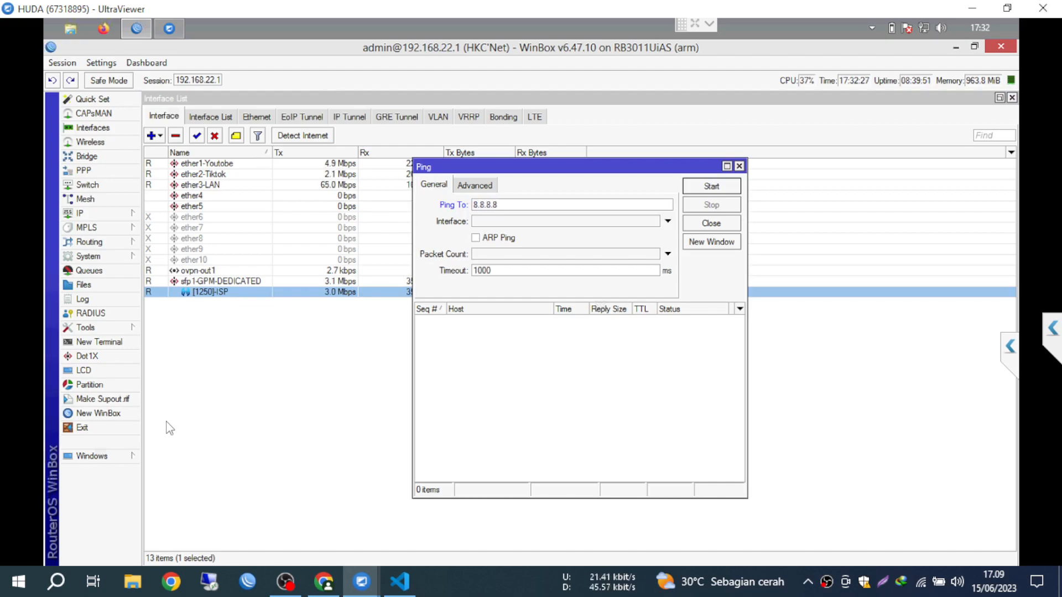
{"action": "key", "text": "Return"}
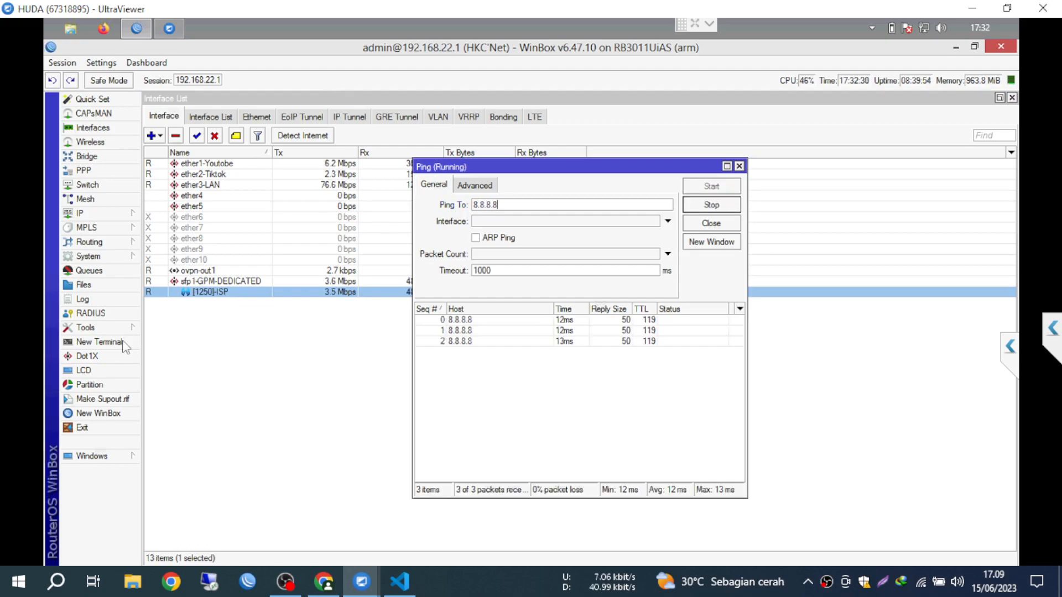
Step: Start a new policy routing rule for destination 8.8.8.8 with the action lookup only in table
{"action": "left_click", "coordinate": [86, 214]}
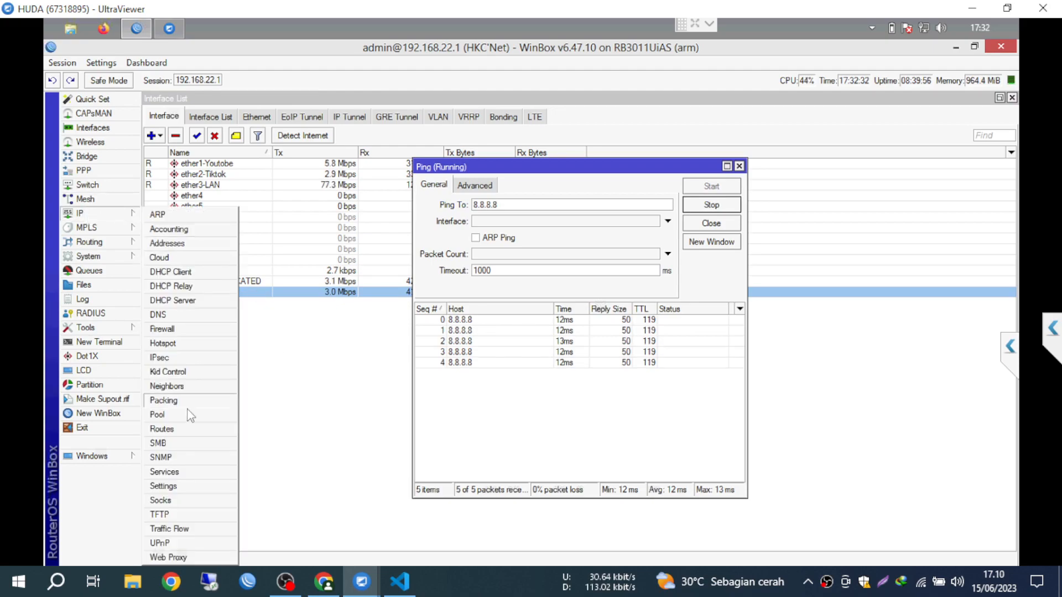
{"action": "left_click", "coordinate": [171, 431]}
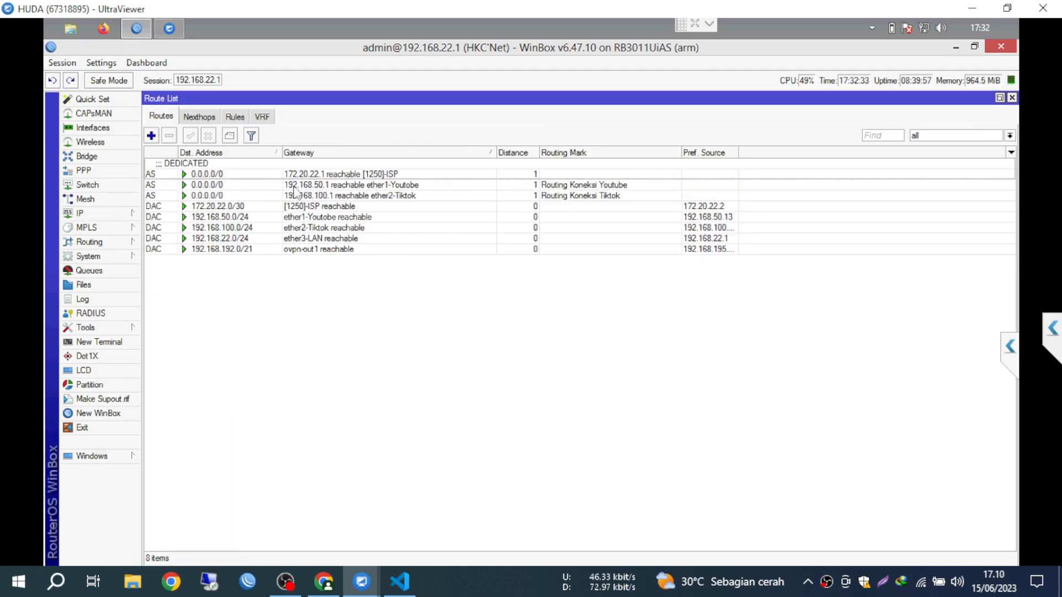
{"action": "left_click", "coordinate": [235, 118]}
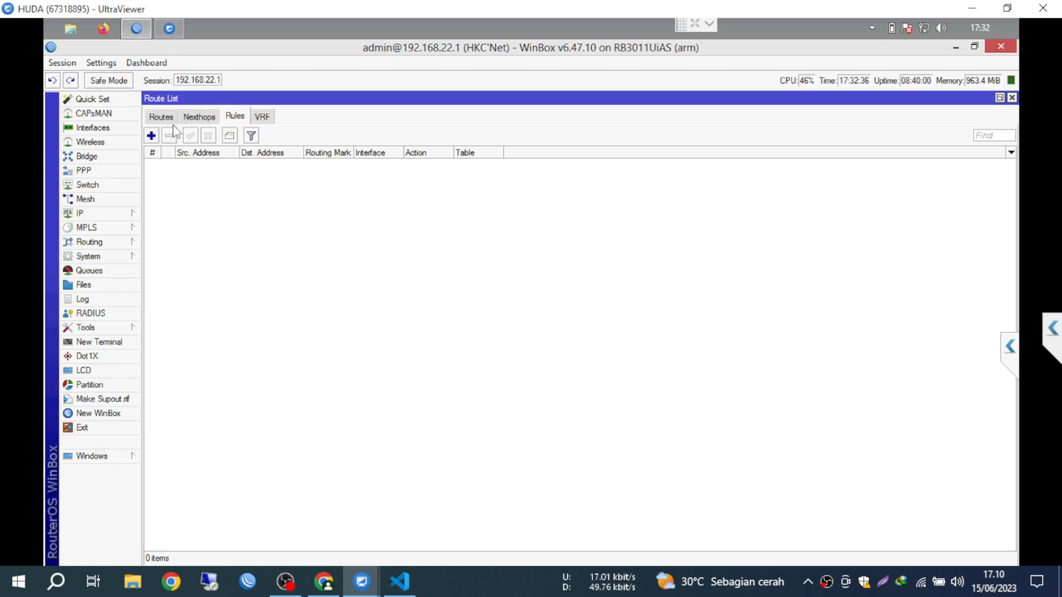
{"action": "left_click", "coordinate": [151, 136]}
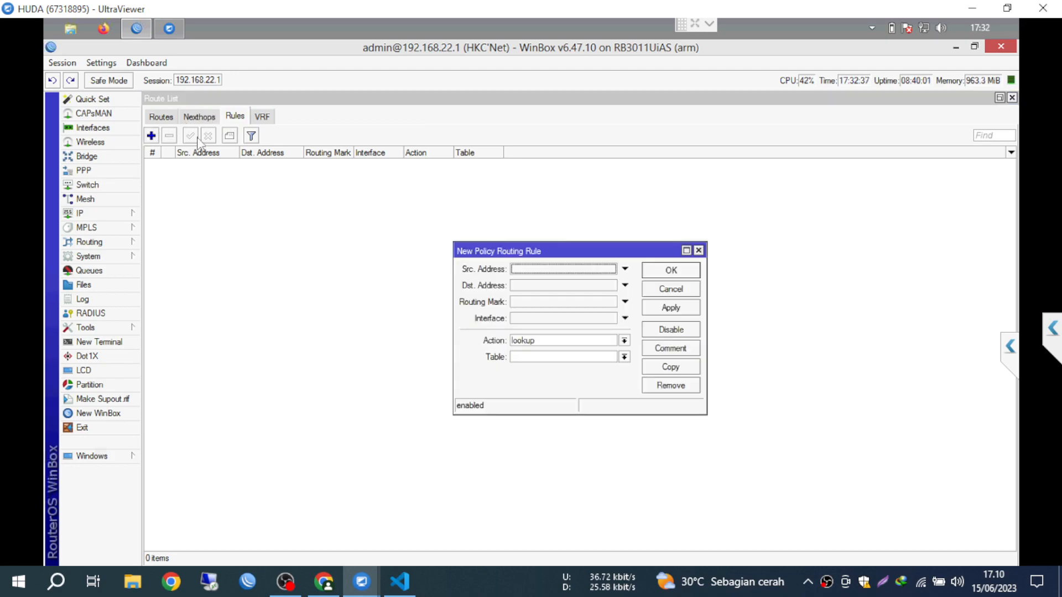
{"action": "left_click", "coordinate": [537, 285]}
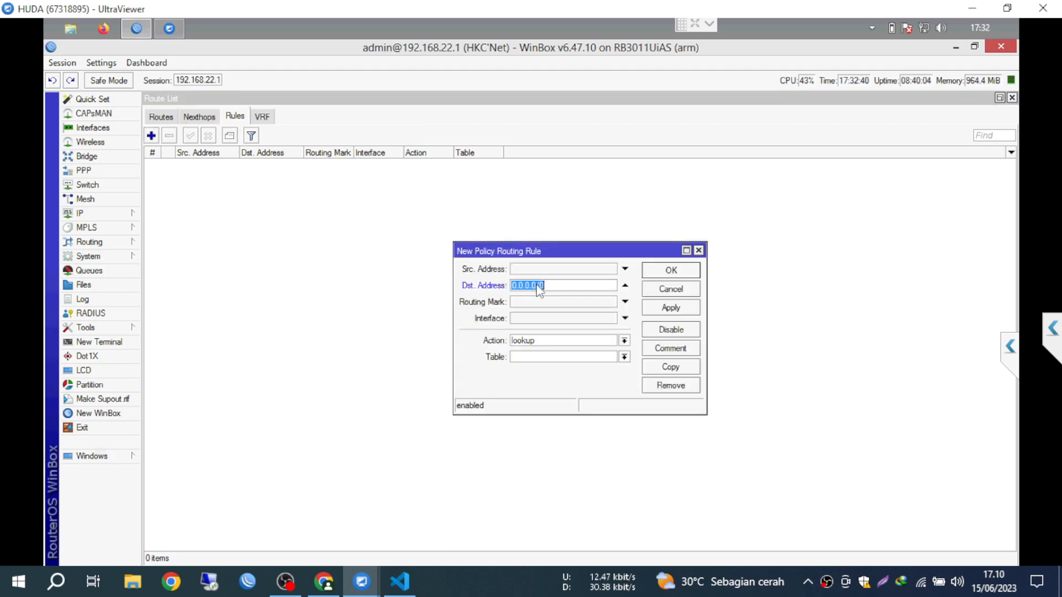
{"action": "type", "text": "8.8.8.8"}
{"action": "left_click", "coordinate": [623, 341]}
{"action": "left_click", "coordinate": [592, 370]}
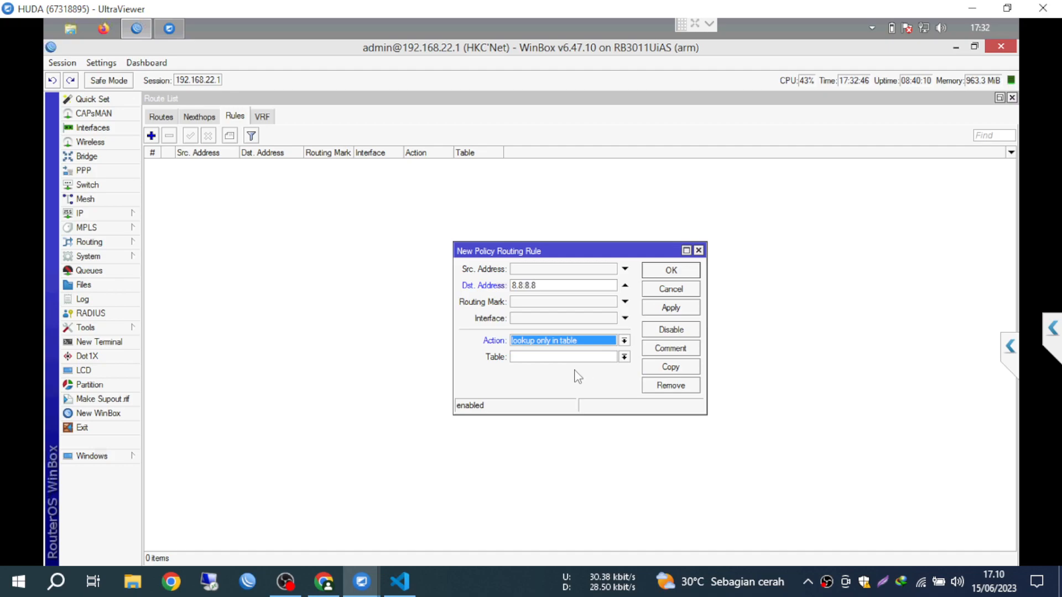
Step: Set the rule's table to R.Cek, save the rule, and check the running ping to 8.8.8.8
{"action": "left_click", "coordinate": [553, 357]}
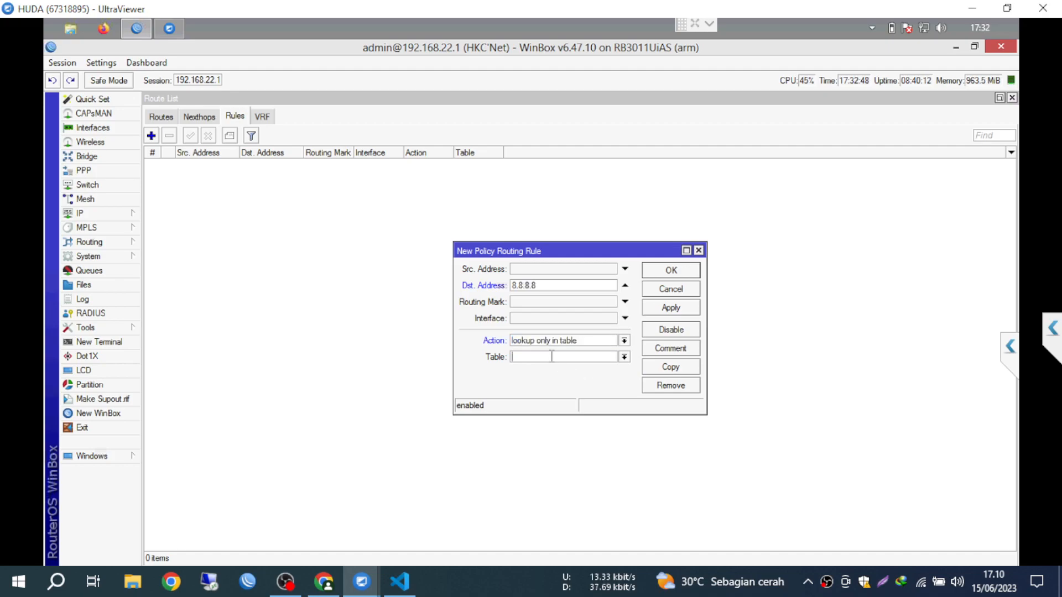
{"action": "type", "text": "r.c"}
{"action": "key", "text": "BackSpace"}
{"action": "key", "text": "BackSpace"}
{"action": "key", "text": "BackSpace"}
{"action": "type", "text": "C"}
{"action": "key", "text": "Return"}
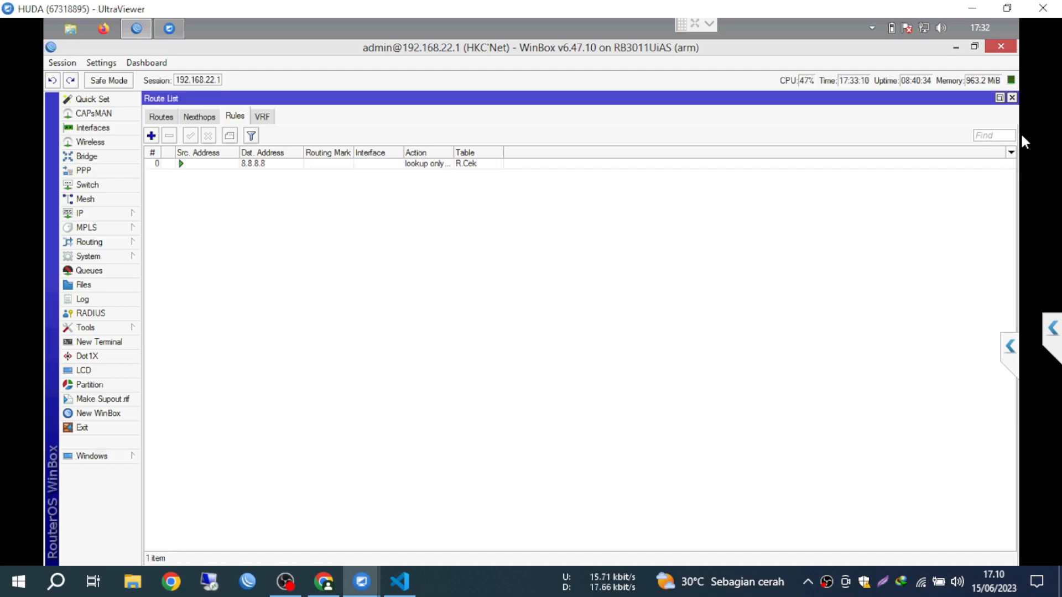
{"action": "left_click", "coordinate": [103, 459]}
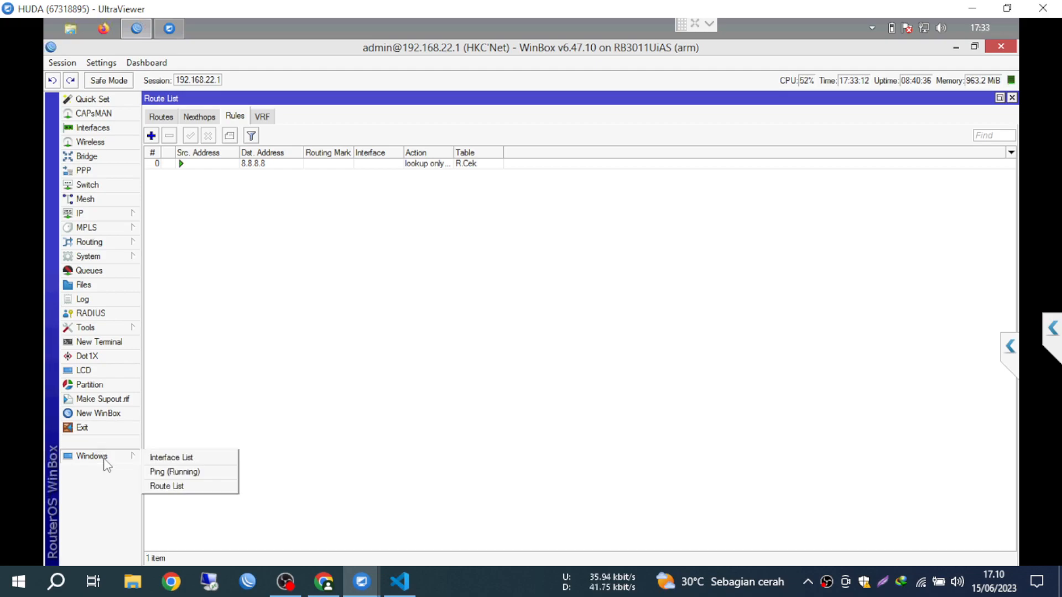
{"action": "left_click", "coordinate": [181, 472]}
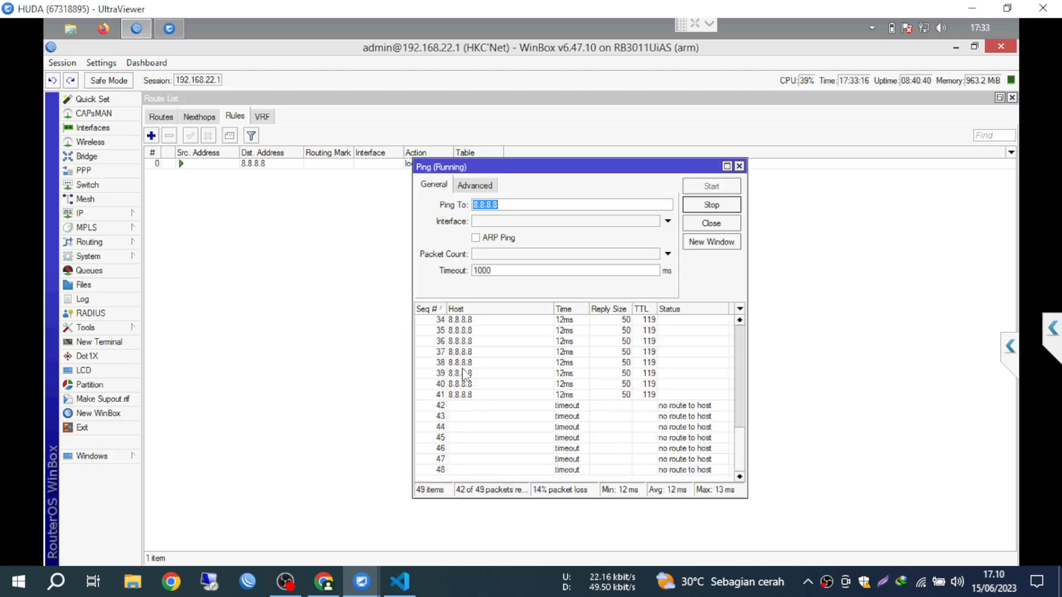
Step: Copy the DEDICATED default route and apply the duplicate with the routing mark R.Cek
{"action": "left_click", "coordinate": [160, 123]}
{"action": "left_click", "coordinate": [160, 117]}
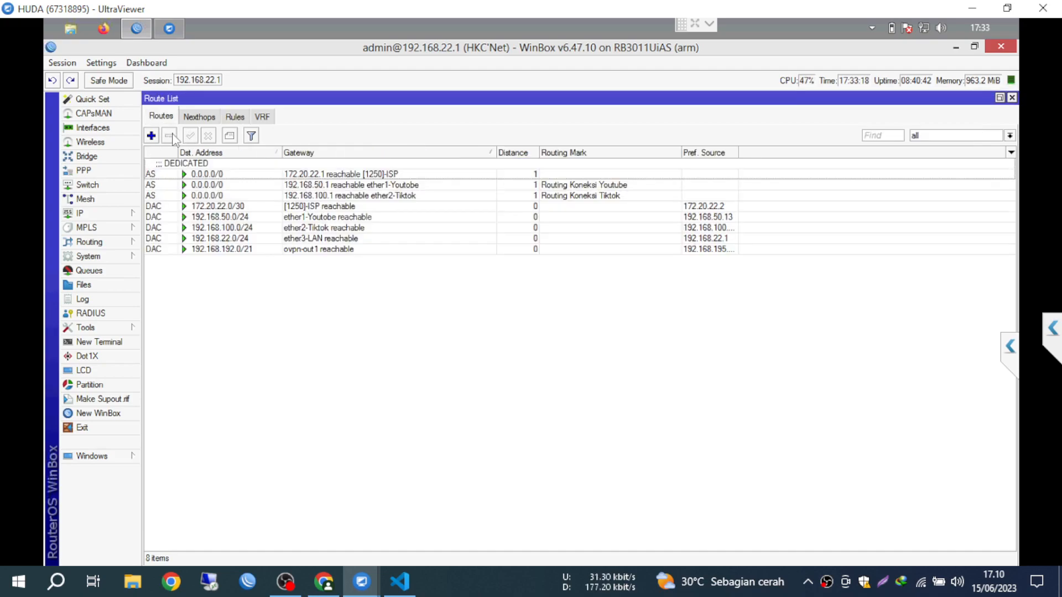
{"action": "double_click", "coordinate": [200, 174]}
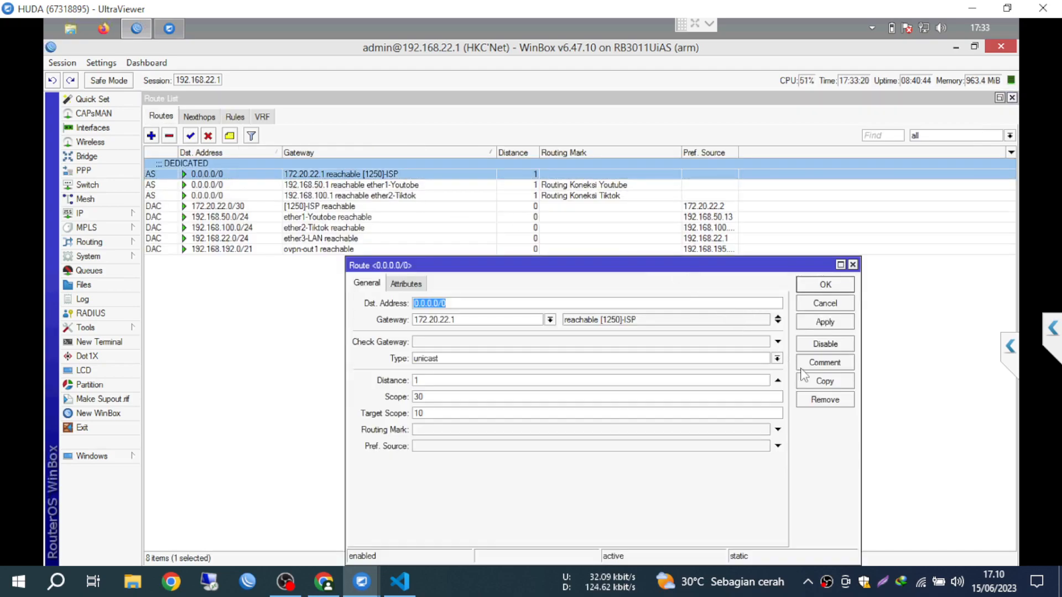
{"action": "left_click", "coordinate": [825, 381]}
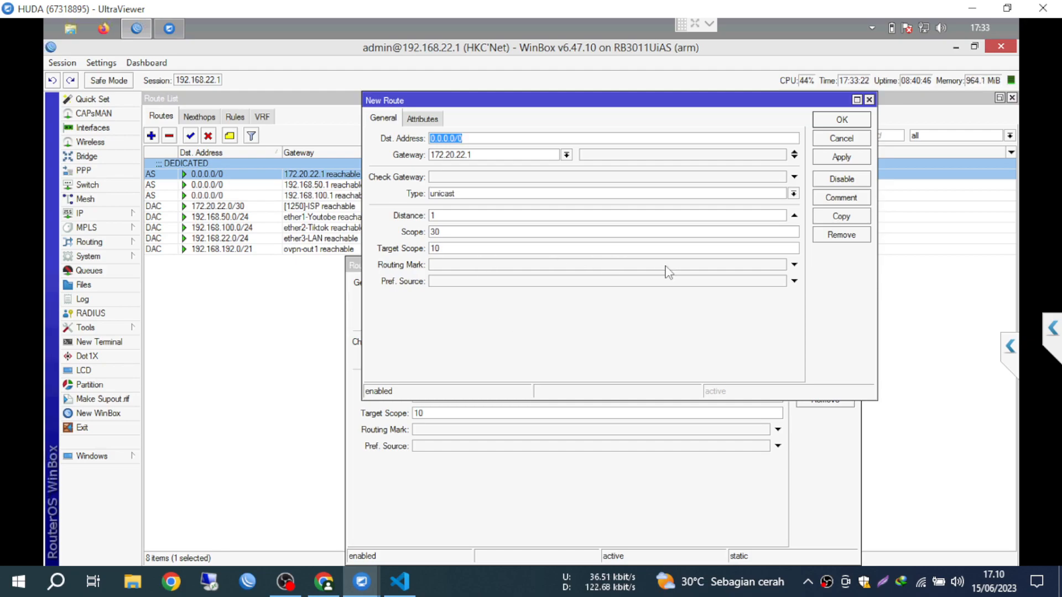
{"action": "left_click", "coordinate": [773, 266]}
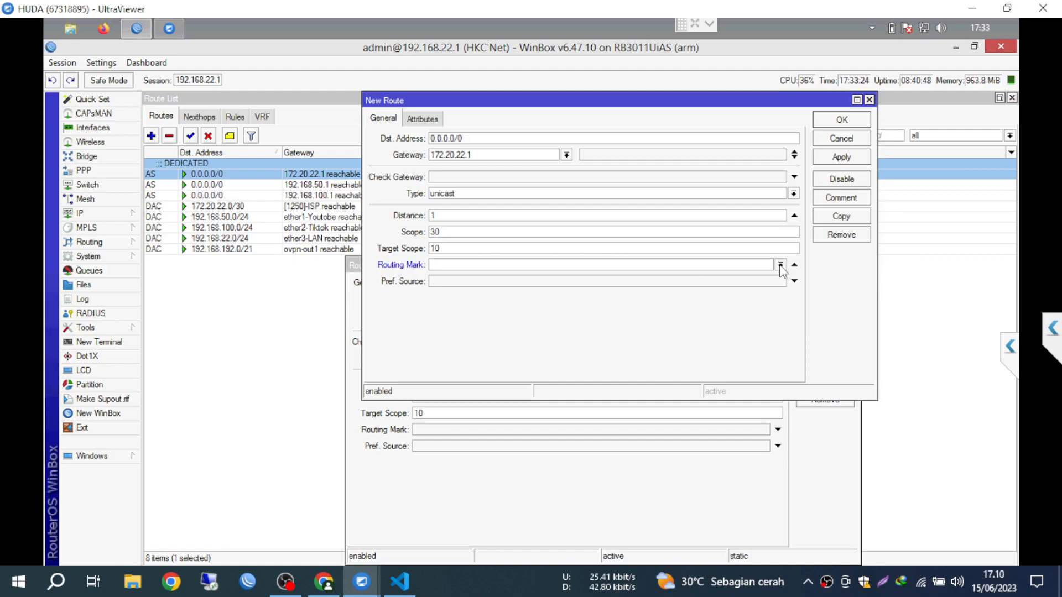
{"action": "left_click", "coordinate": [780, 265]}
{"action": "left_click", "coordinate": [557, 314]}
{"action": "left_click", "coordinate": [824, 155]}
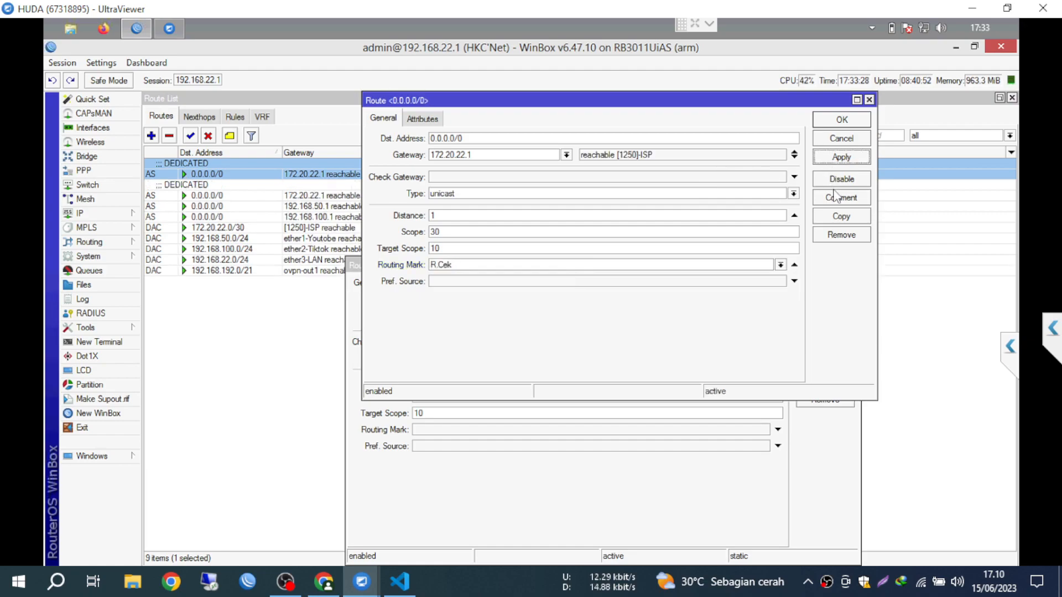
Step: Change the duplicate route's comment to Cek Internet and close both route windows
{"action": "left_click", "coordinate": [841, 198]}
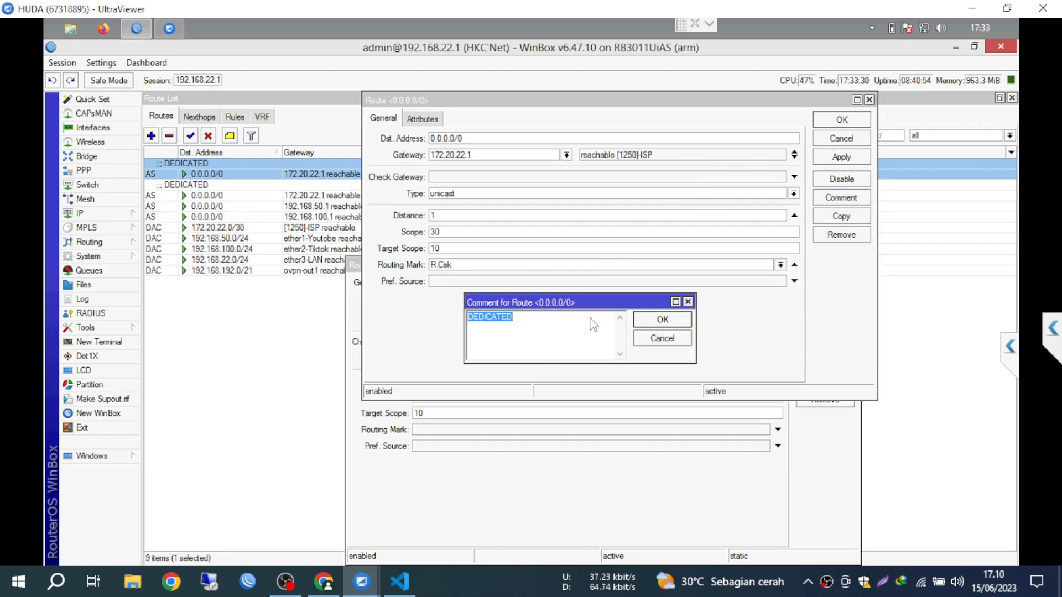
{"action": "type", "text": "Ce"}
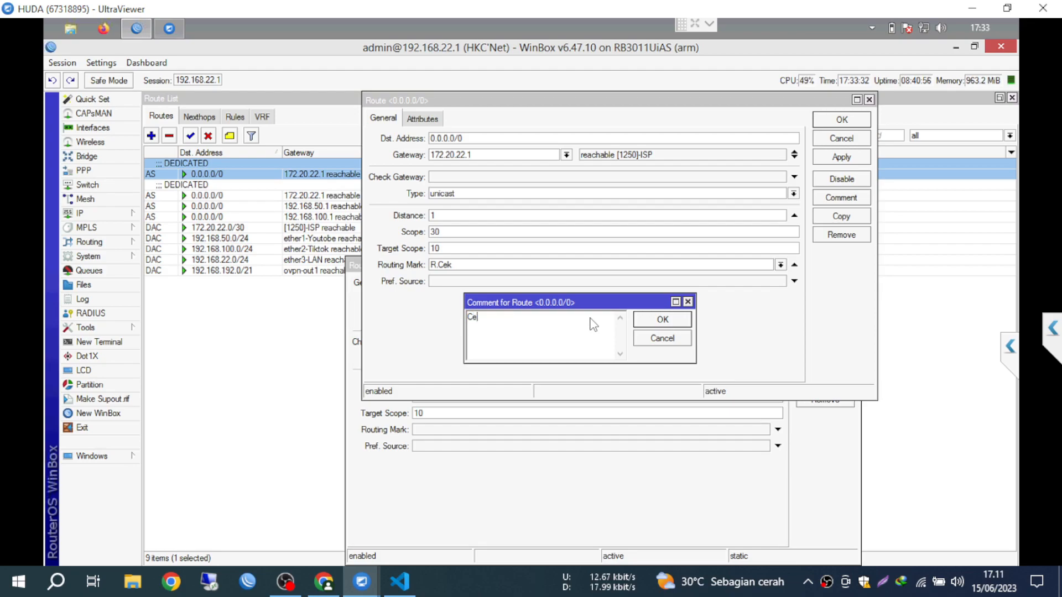
{"action": "type", "text": "k Internet"}
{"action": "key", "text": "Return"}
{"action": "key", "text": "Return"}
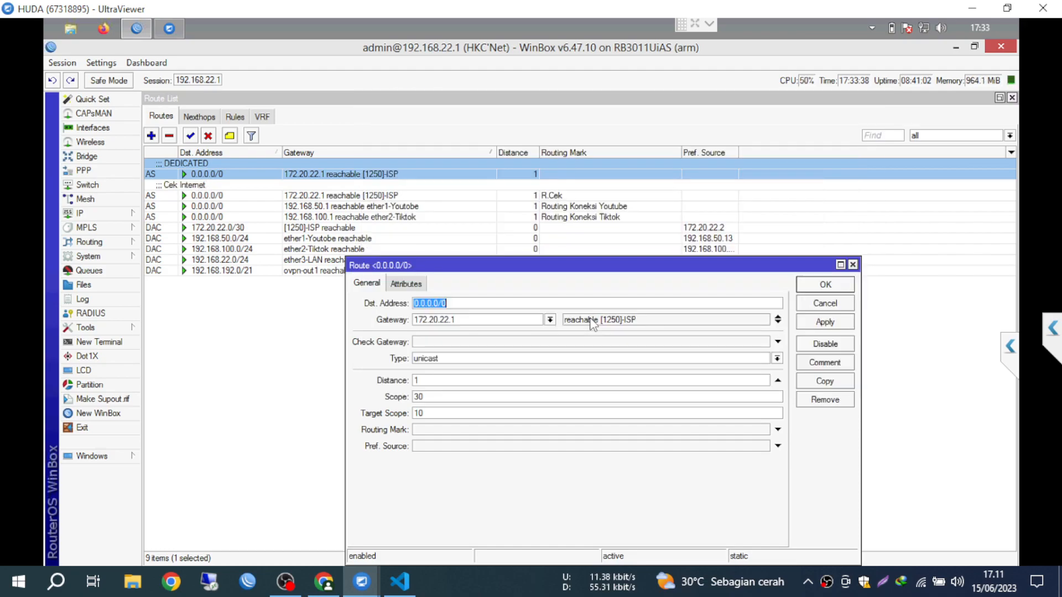
{"action": "key", "text": "Return"}
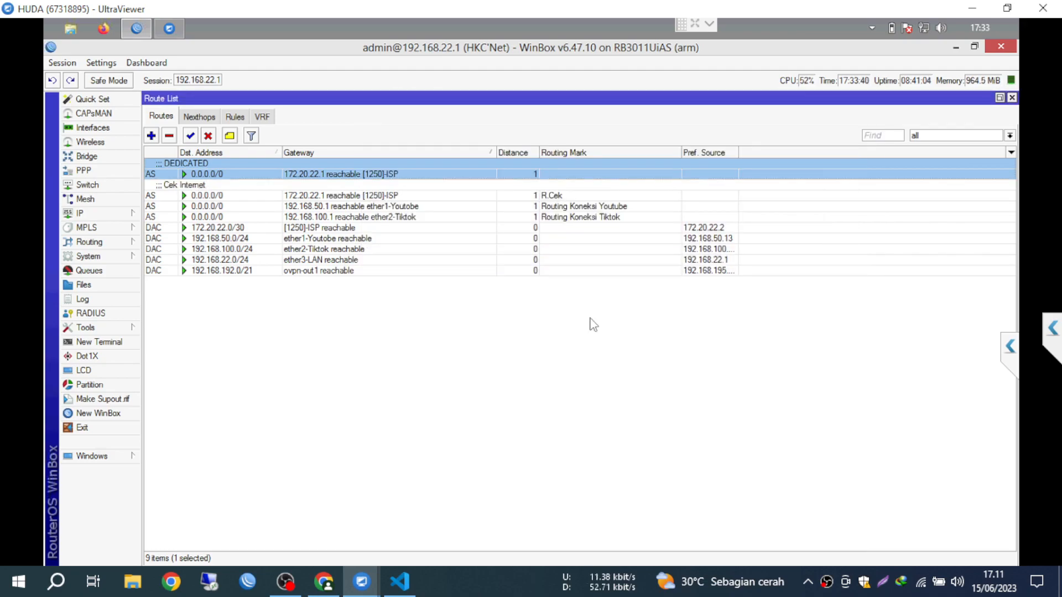
Step: Check the running ping to 8.8.8.8, close it, and compare the Cek Internet and DEDICATED routes
{"action": "left_click", "coordinate": [96, 462]}
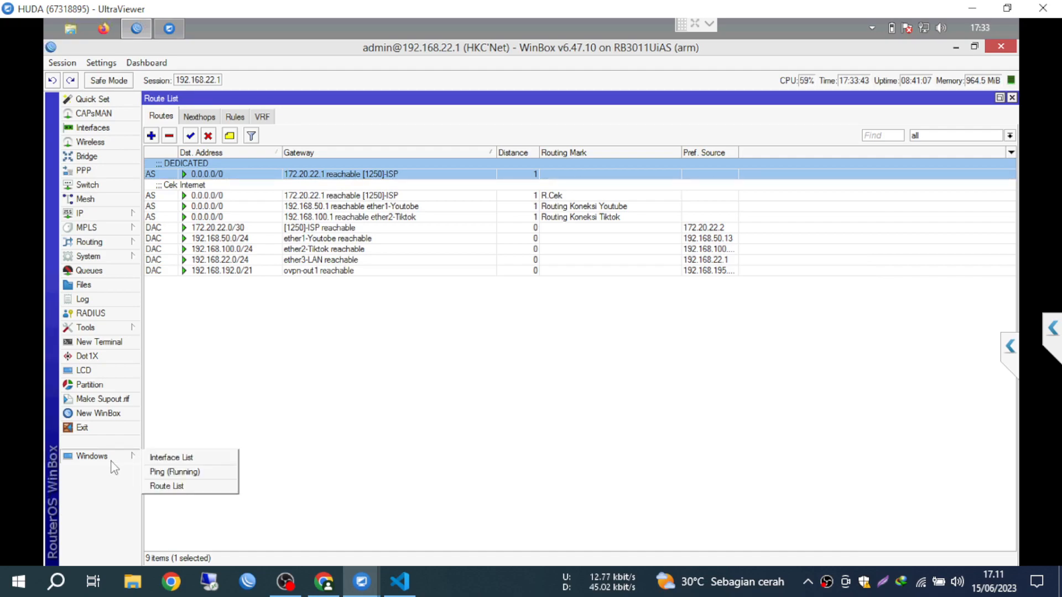
{"action": "left_click", "coordinate": [161, 471]}
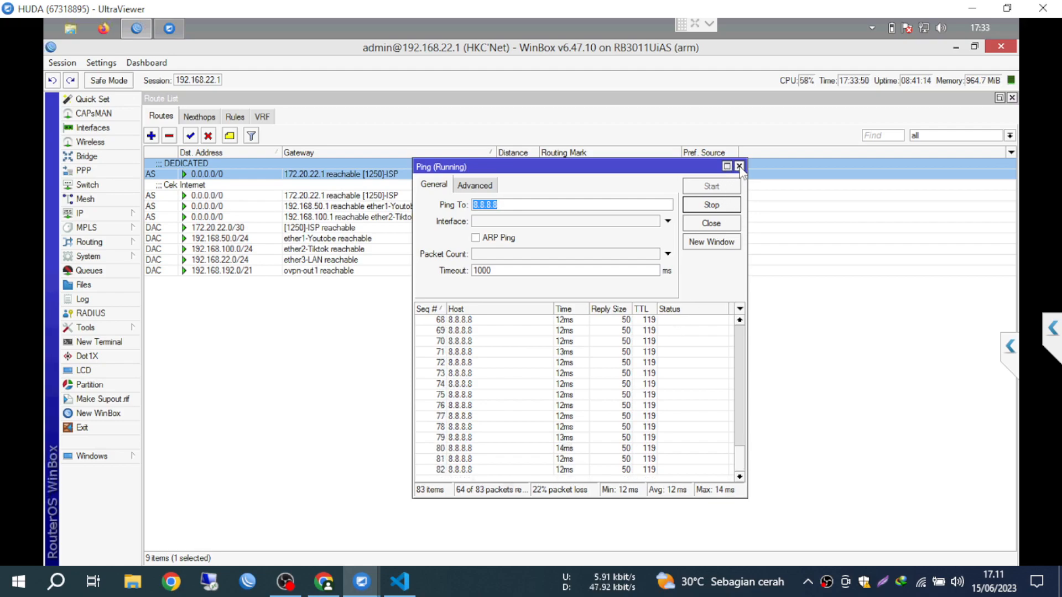
{"action": "left_click", "coordinate": [739, 166]}
{"action": "left_click", "coordinate": [319, 196]}
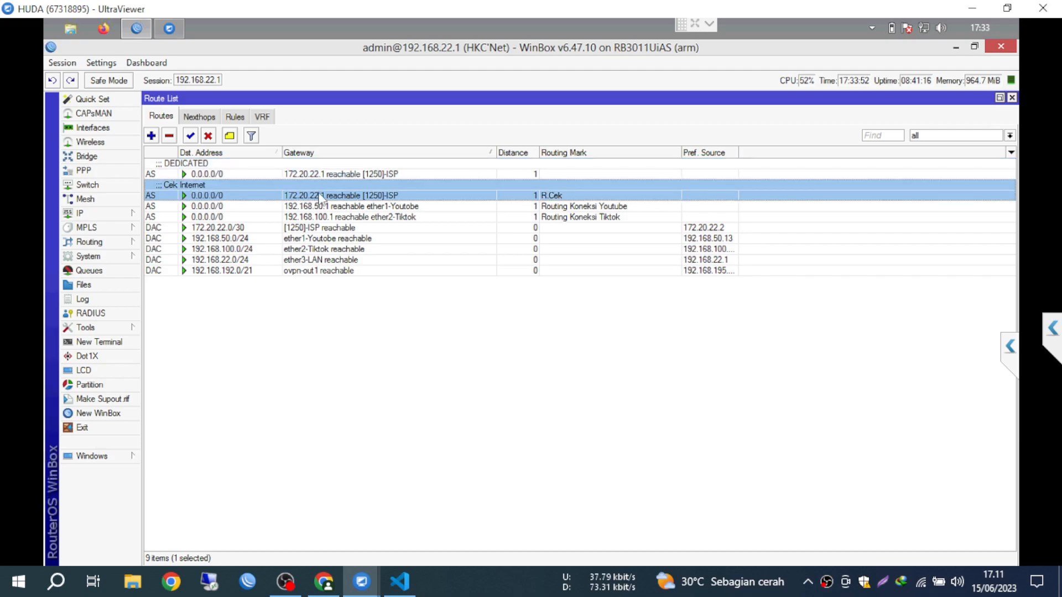
{"action": "left_click", "coordinate": [324, 175]}
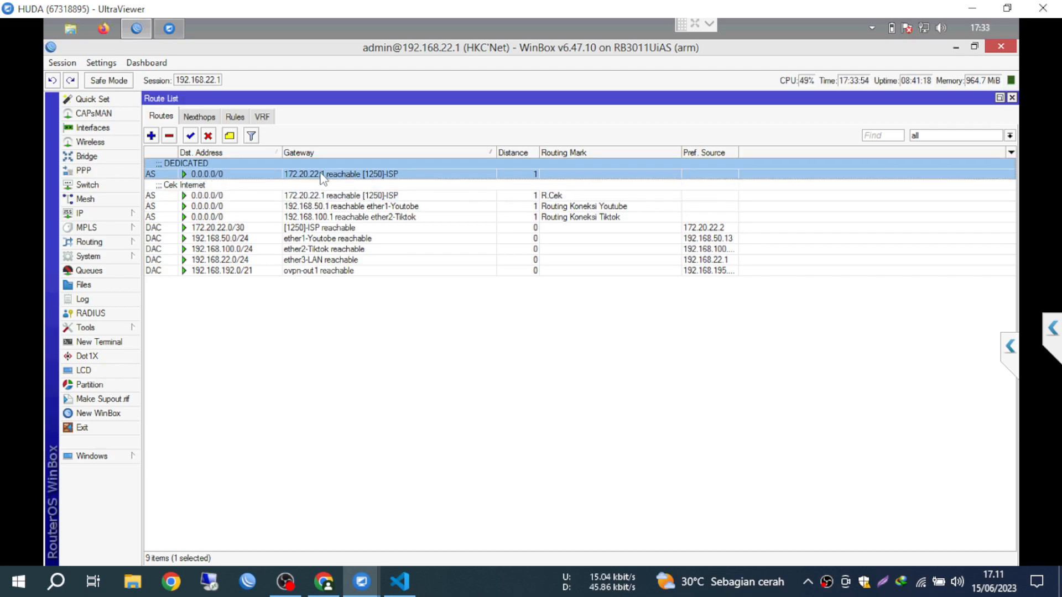
Step: Duplicate the DEDICATED default route and set the copy's gateway to 192.168.50.1
{"action": "double_click", "coordinate": [303, 175]}
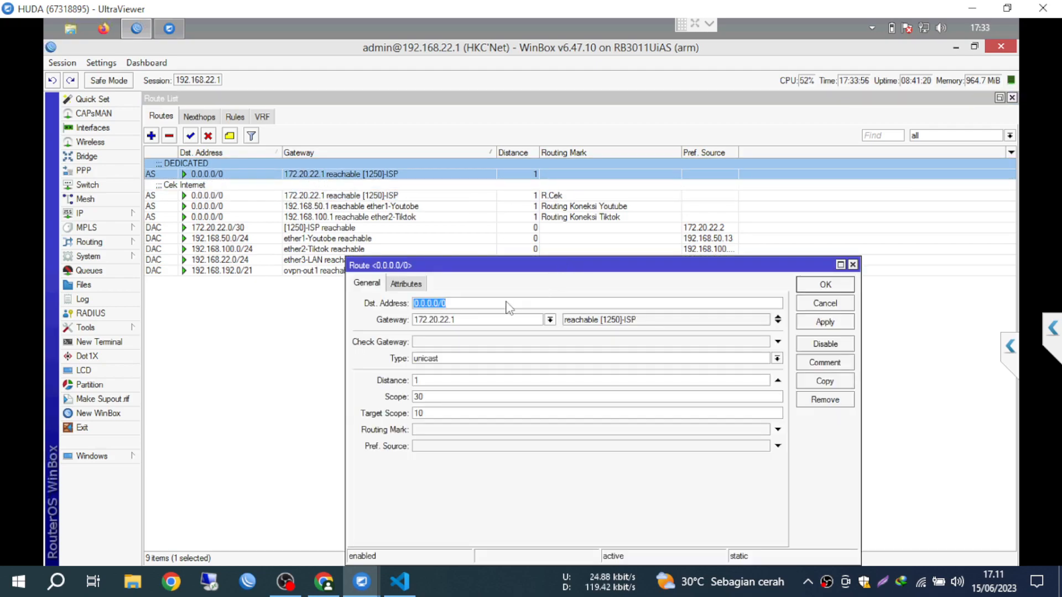
{"action": "double_click", "coordinate": [493, 321]}
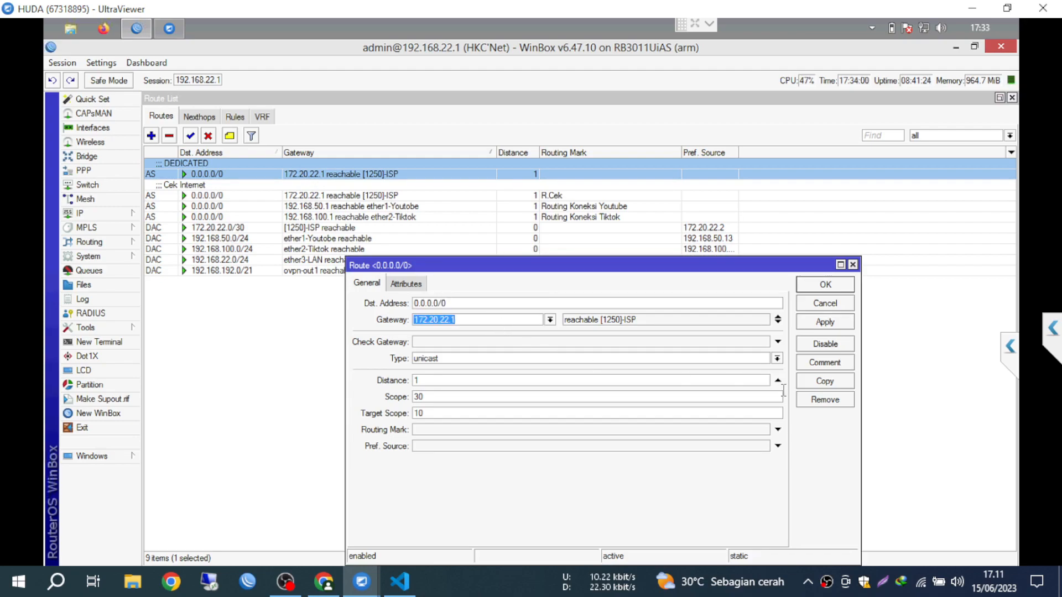
{"action": "left_click", "coordinate": [823, 381]}
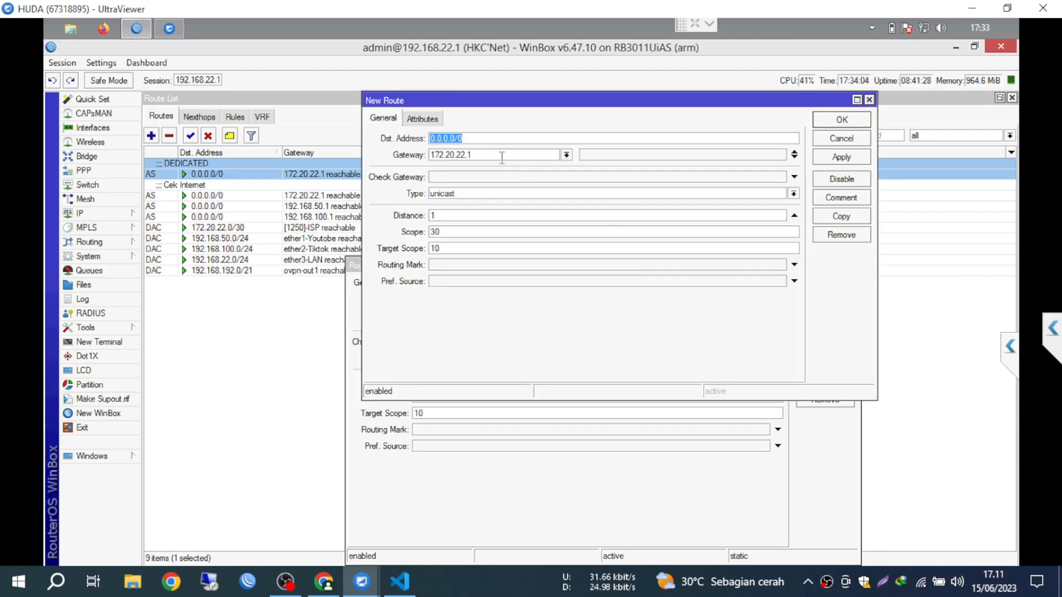
{"action": "double_click", "coordinate": [502, 156]}
{"action": "type", "text": "192.168"}
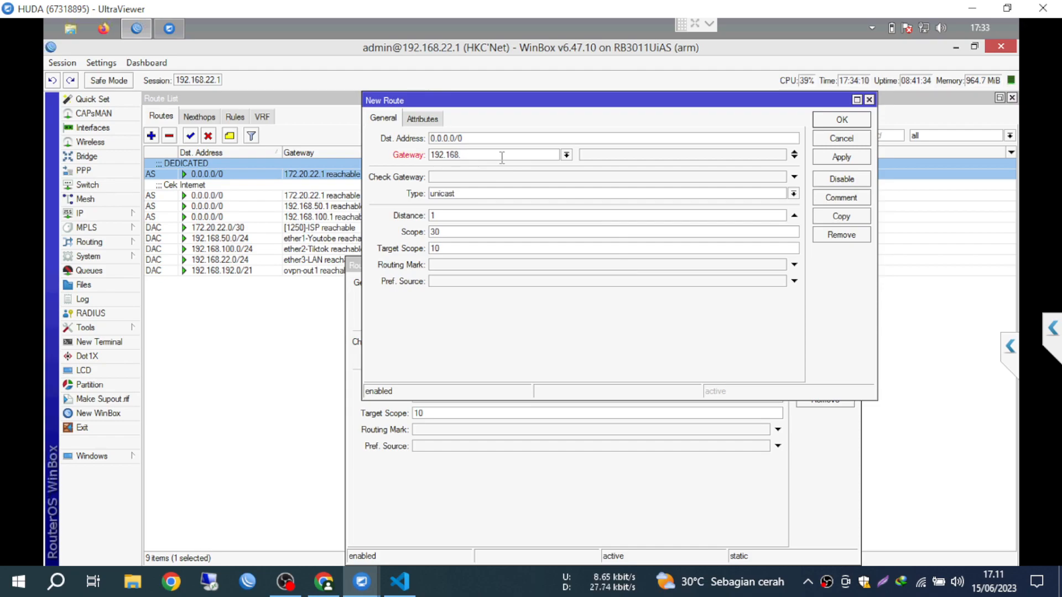
{"action": "type", "text": ".50.1"}
Step: Set the copied route's gateway check to ping and its distance to 2, then save it and close both route windows
{"action": "left_click", "coordinate": [485, 177]}
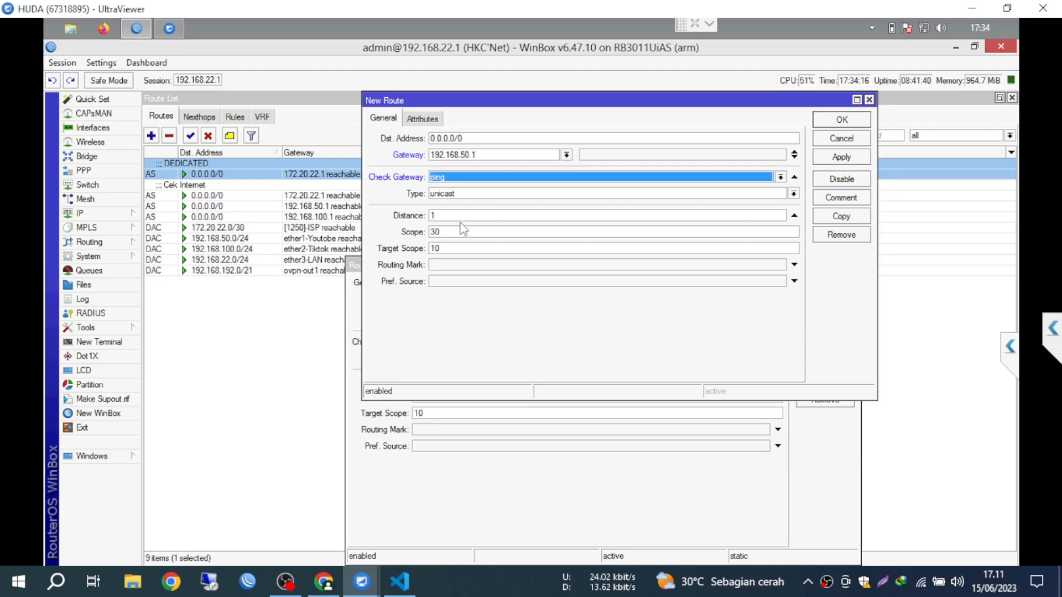
{"action": "left_click", "coordinate": [459, 215]}
{"action": "type", "text": "2"}
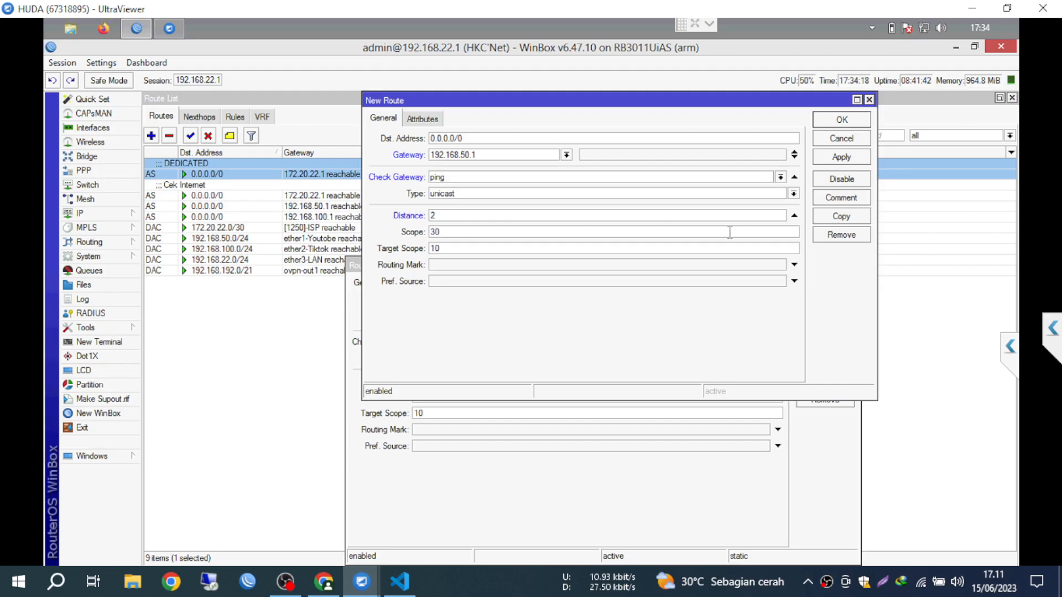
{"action": "left_click", "coordinate": [829, 161]}
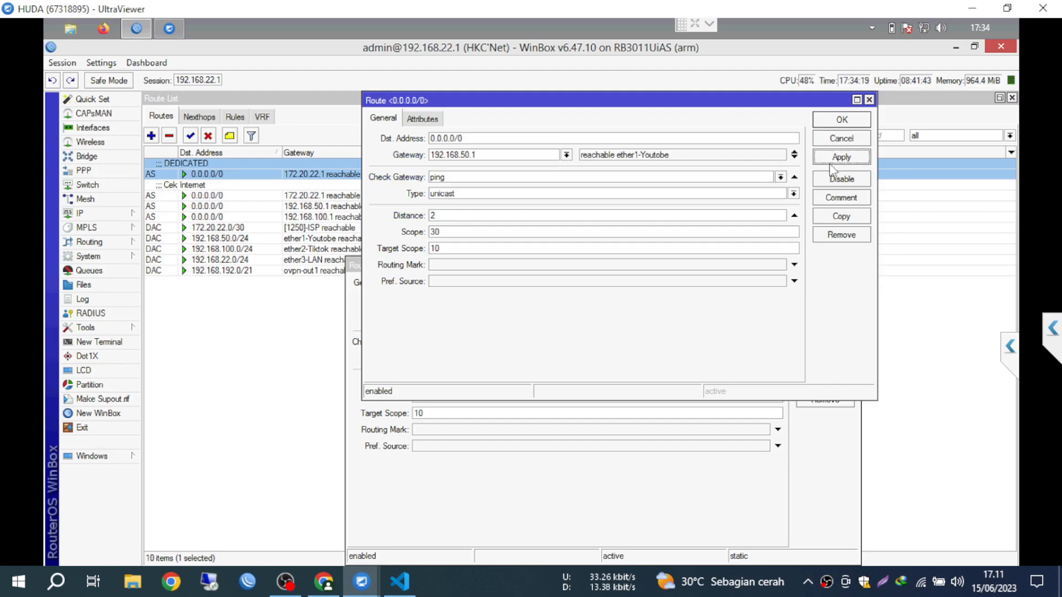
{"action": "left_click", "coordinate": [840, 120]}
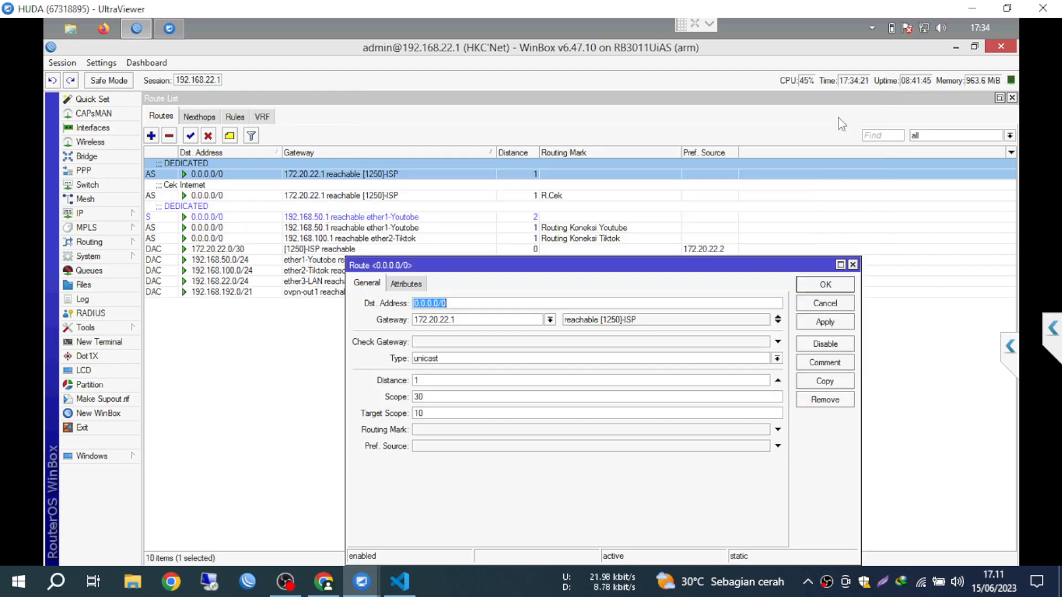
{"action": "left_click", "coordinate": [836, 286]}
Step: Change the comment of the new distance-2 route through 192.168.50.1 to Jalur Backup
{"action": "left_click", "coordinate": [265, 216]}
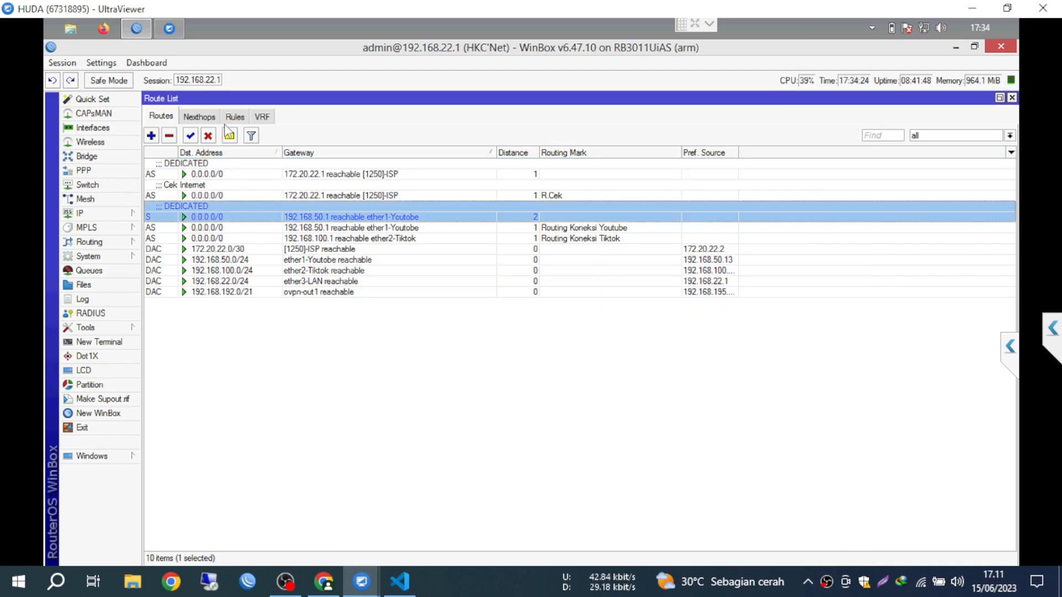
{"action": "left_click", "coordinate": [229, 136]}
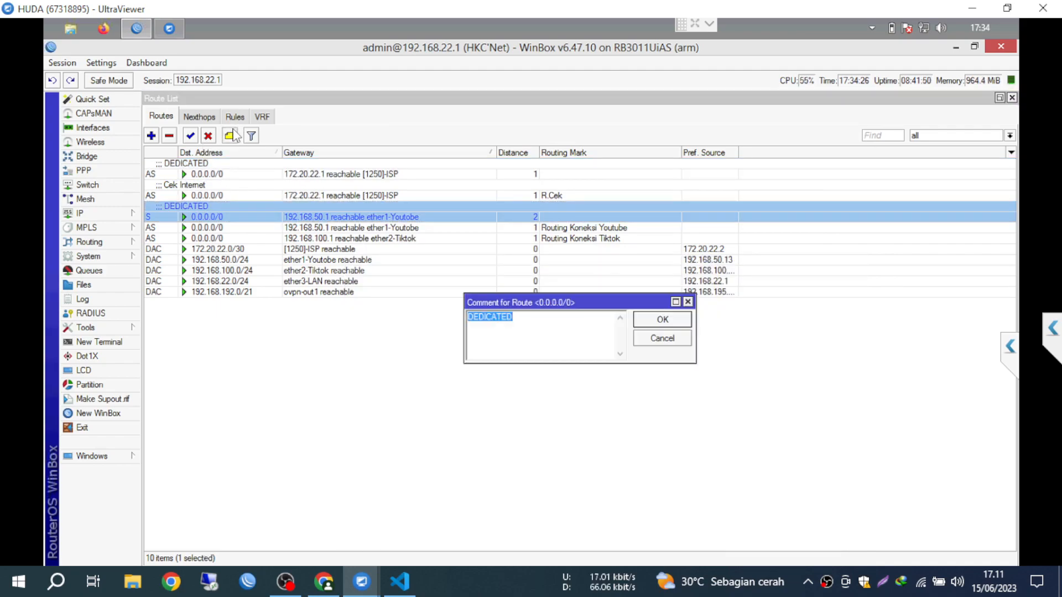
{"action": "type", "text": "Jalur Backup"}
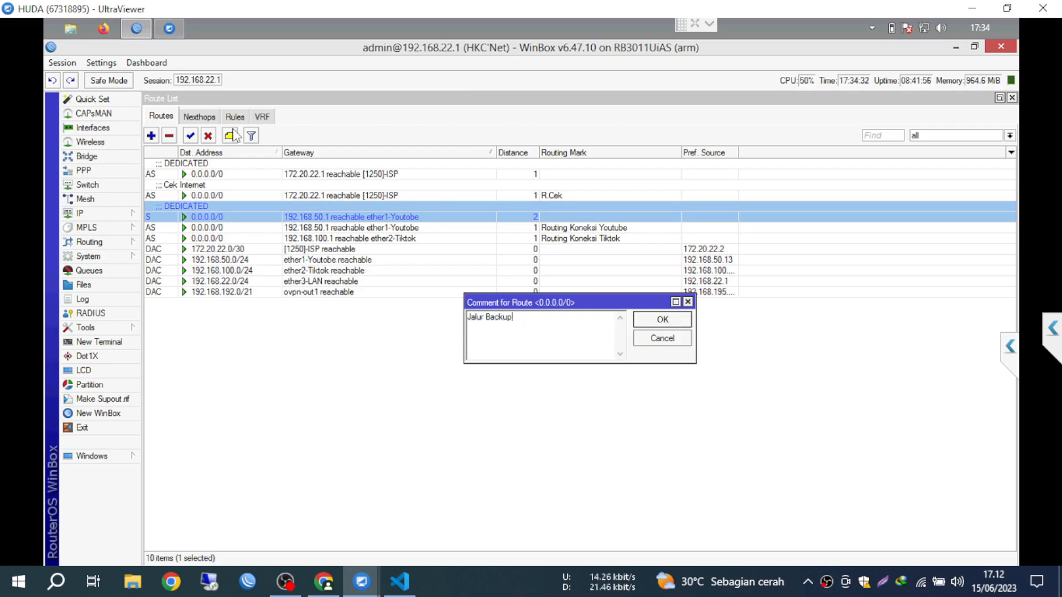
{"action": "key", "text": "Return"}
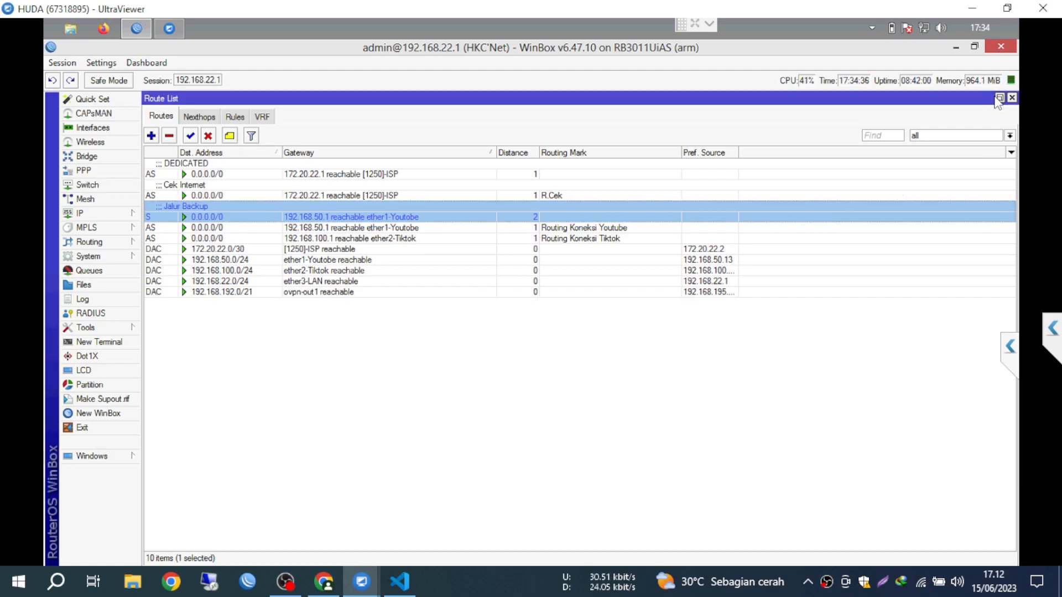
{"action": "left_click", "coordinate": [284, 422]}
{"action": "key", "text": "alt"}
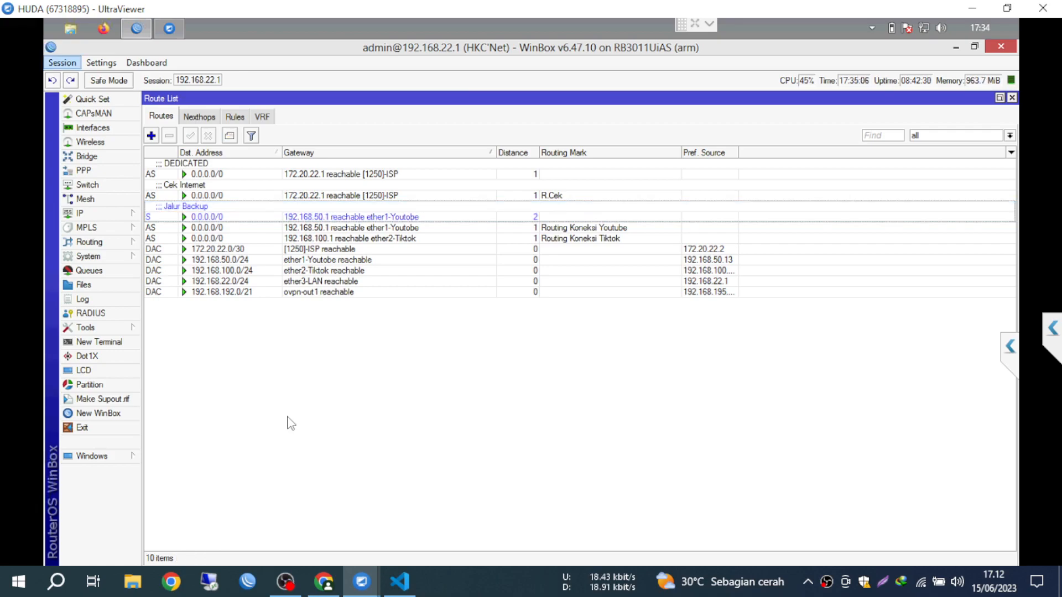
Step: Start a new Netwatch host for 8.8.8.8 with a check interval of 00:00:05
{"action": "left_click", "coordinate": [122, 329]}
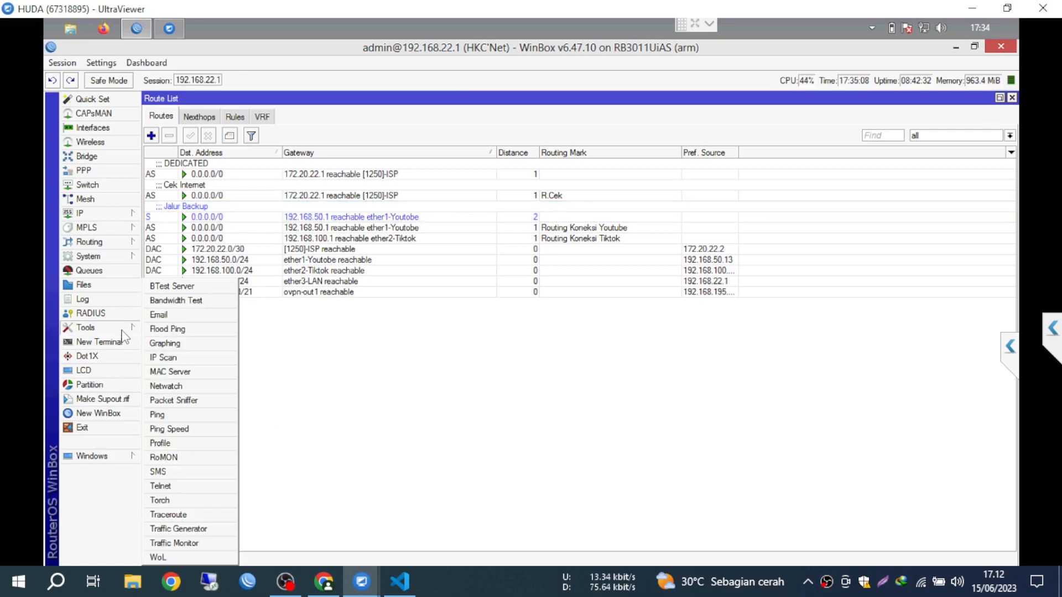
{"action": "left_click", "coordinate": [199, 390]}
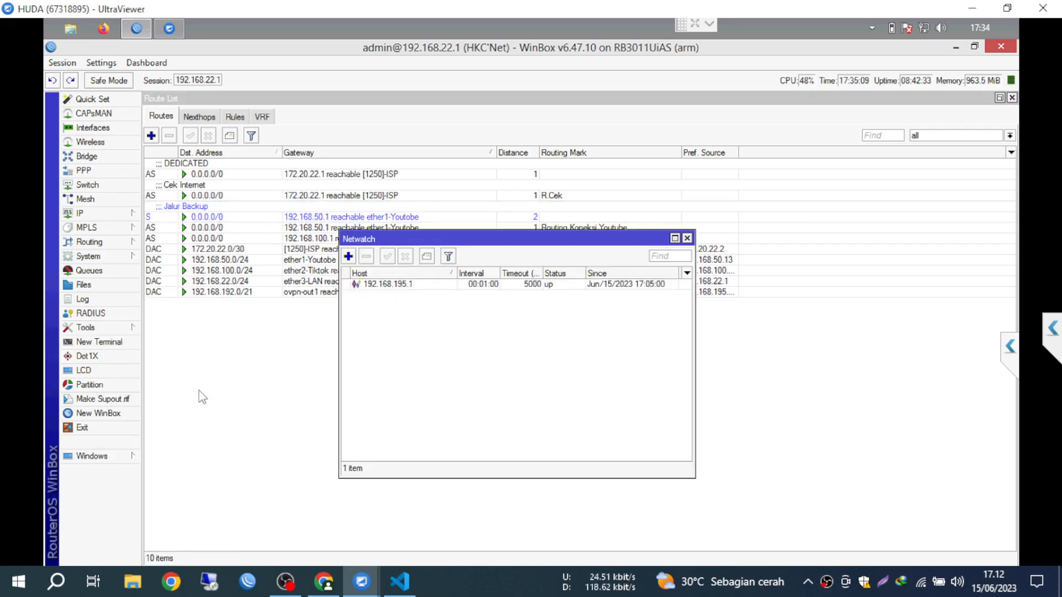
{"action": "left_click", "coordinate": [348, 256]}
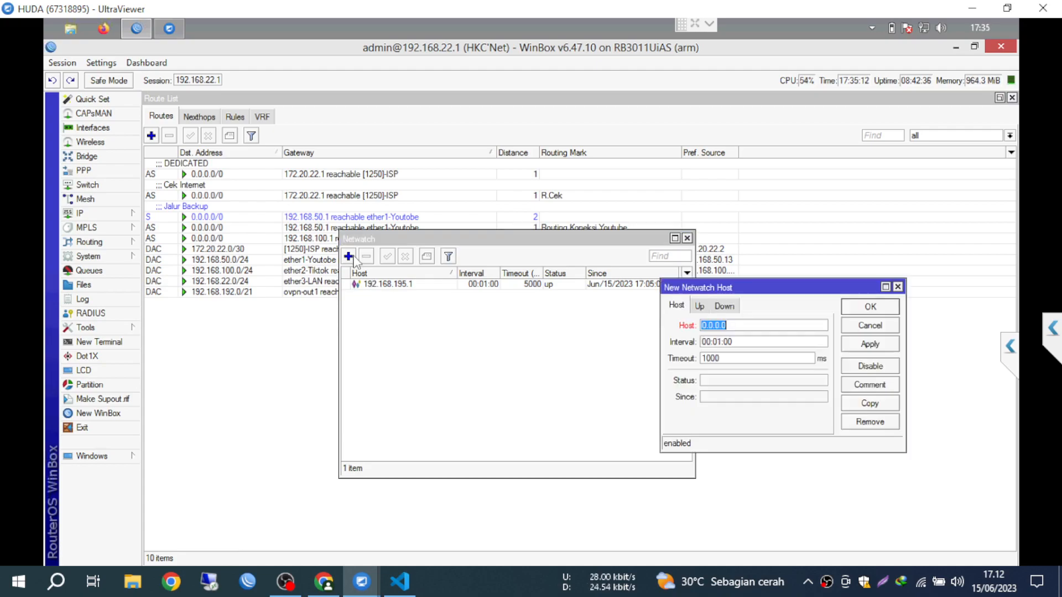
{"action": "type", "text": "8.8.8"}
{"action": "key", "text": "BackSpace"}
{"action": "type", "text": ".8"}
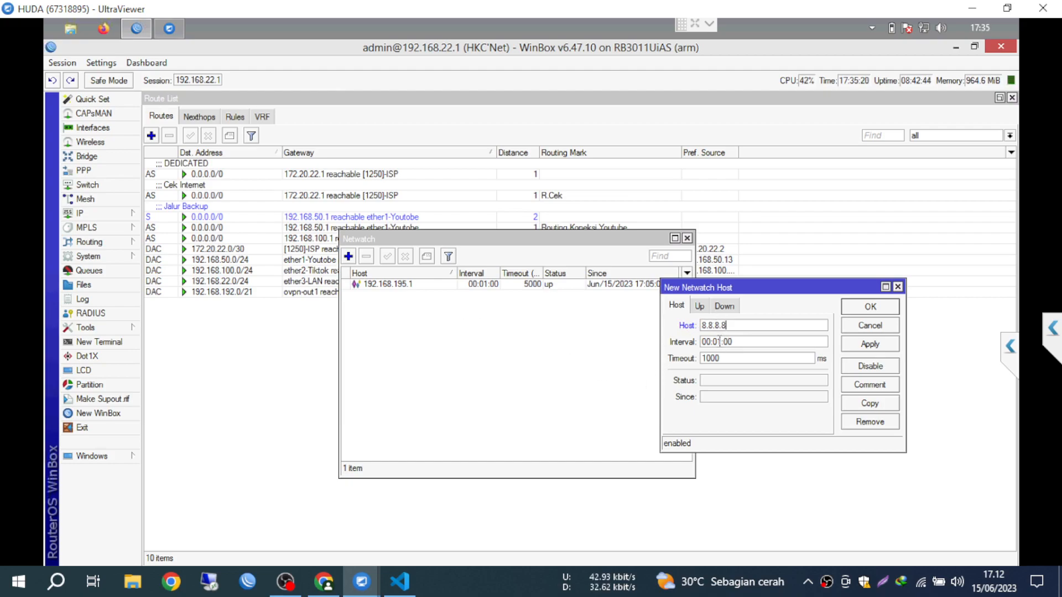
{"action": "key", "text": "BackSpace"}
{"action": "key", "text": "Delete"}
{"action": "key", "text": "Right"}
{"action": "key", "text": "Right"}
{"action": "key", "text": "BackSpace"}
Step: Enter ip route disable [find comment=CC] as the Netwatch host's down script
{"action": "left_click", "coordinate": [734, 309]}
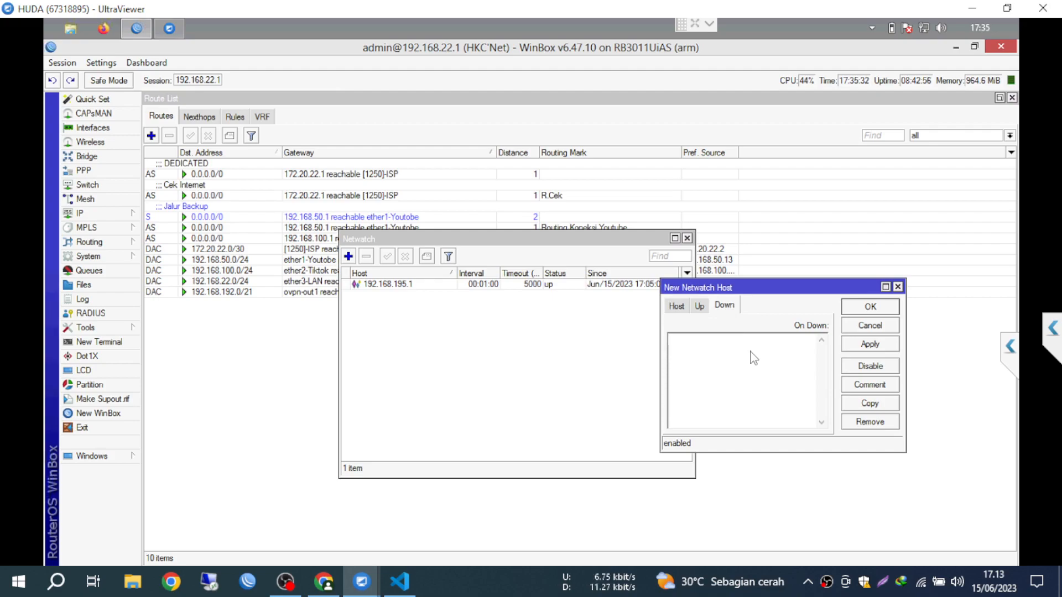
{"action": "type", "text": "ip route disable [find comment=CC]"}
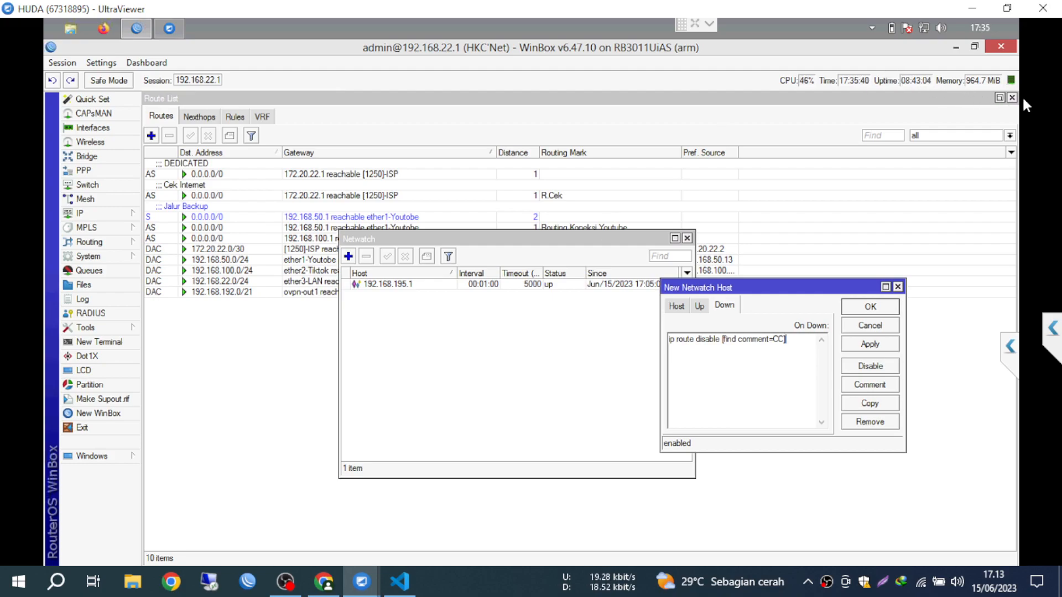
Step: Copy the comment text of the DEDICATED route and put it in place of CC in the Netwatch down script
{"action": "left_click", "coordinate": [1000, 98]}
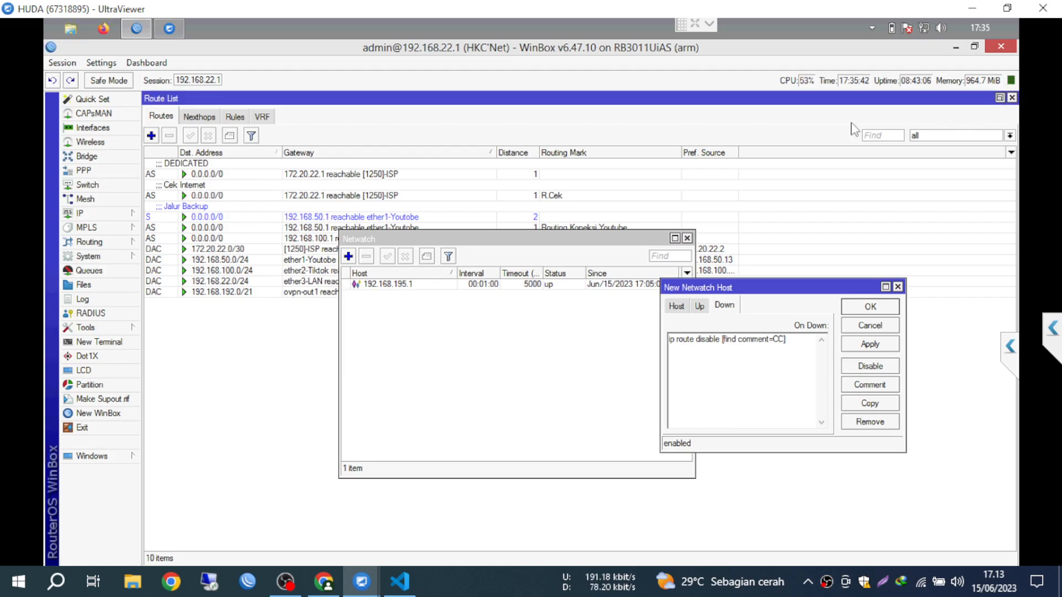
{"action": "left_click", "coordinate": [544, 174]}
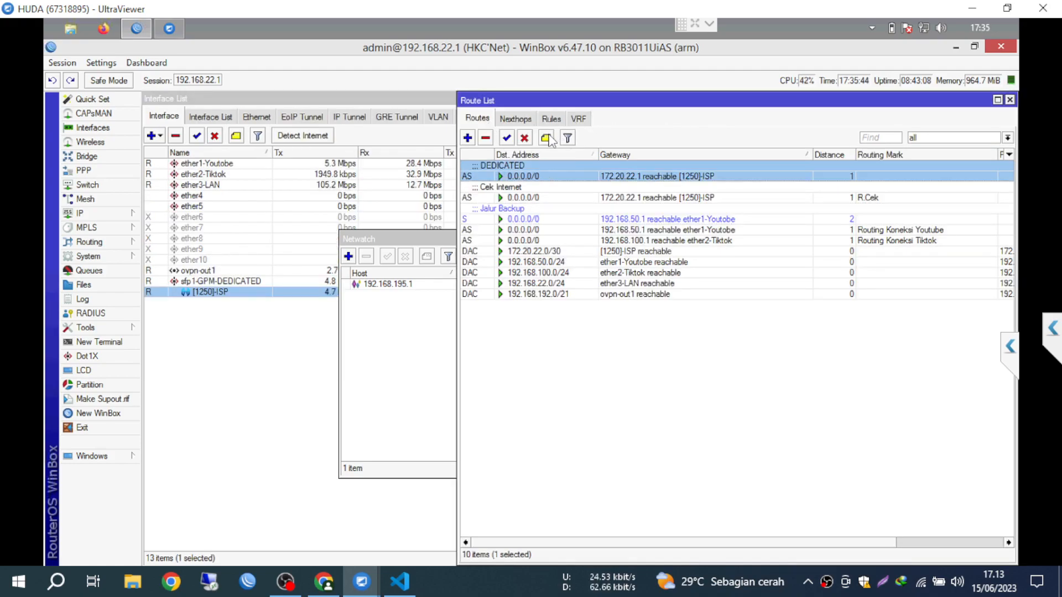
{"action": "left_click", "coordinate": [546, 138]}
{"action": "right_click", "coordinate": [519, 333]}
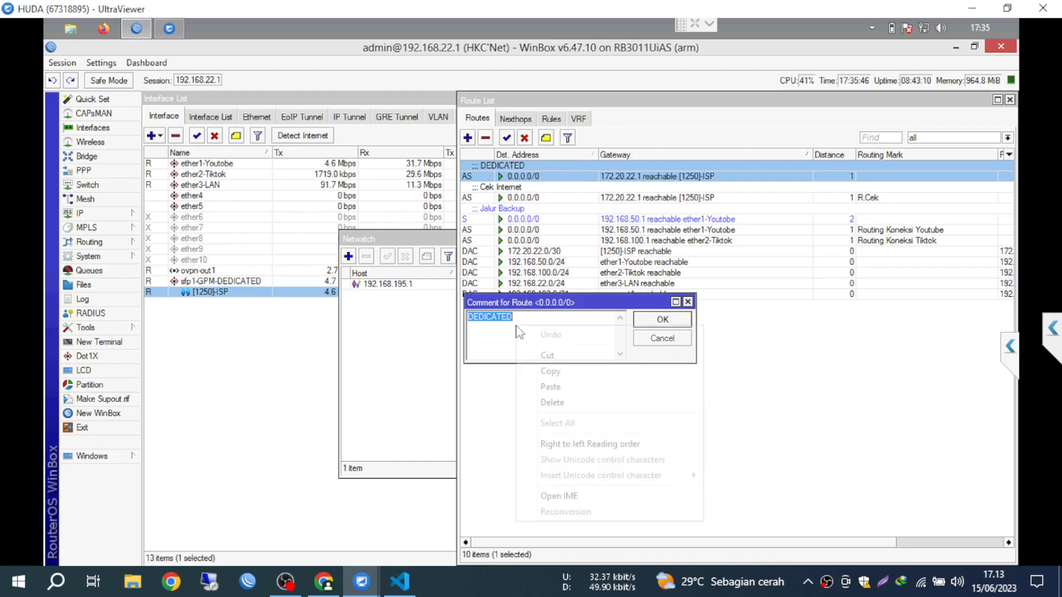
{"action": "left_click", "coordinate": [556, 372]}
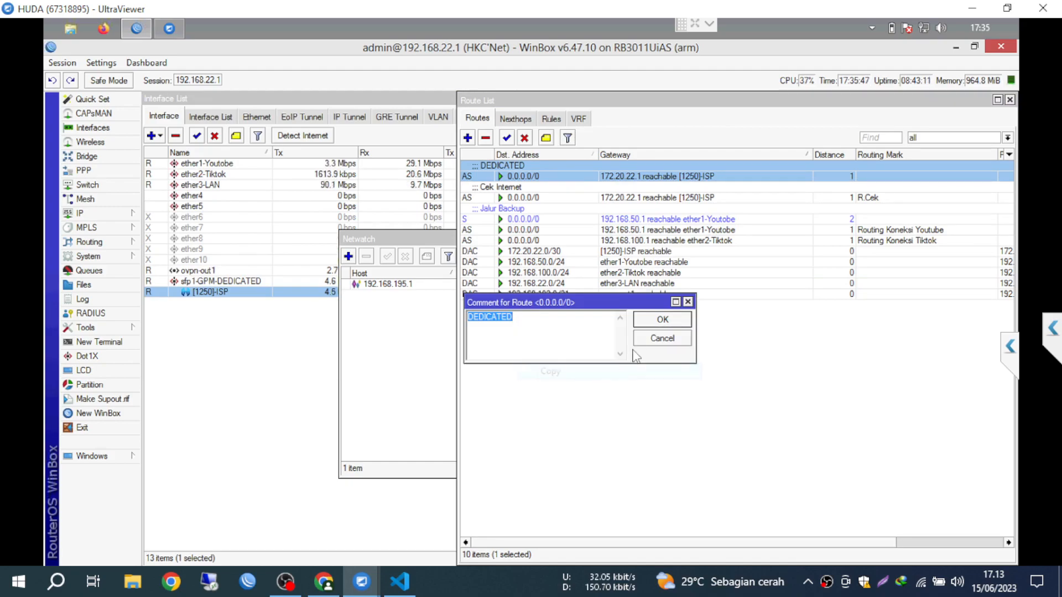
{"action": "left_click", "coordinate": [659, 321]}
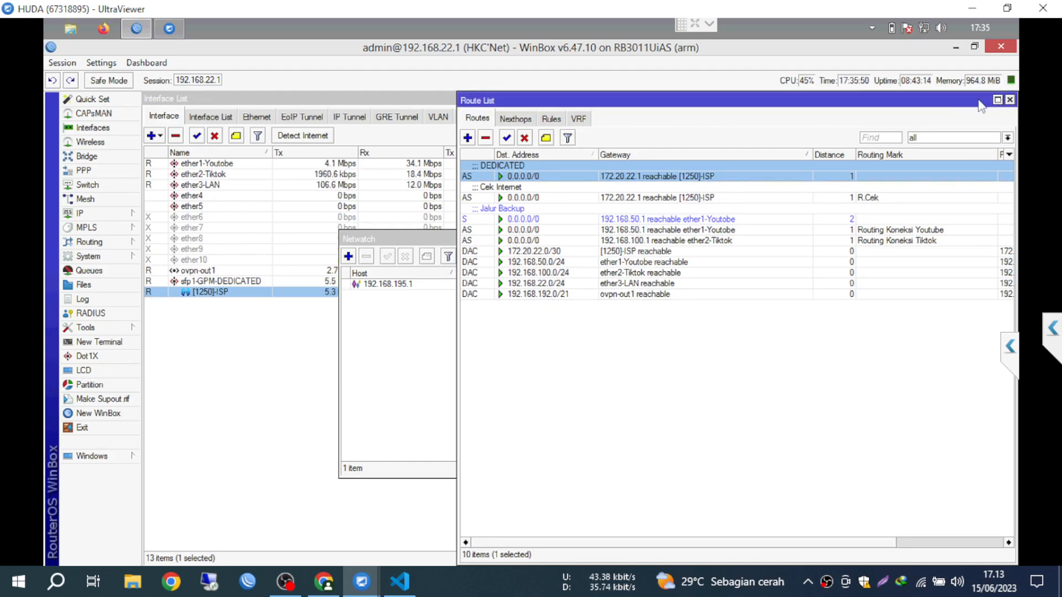
{"action": "left_click_drag", "start_coordinate": [962, 106], "coordinate": [927, 380]}
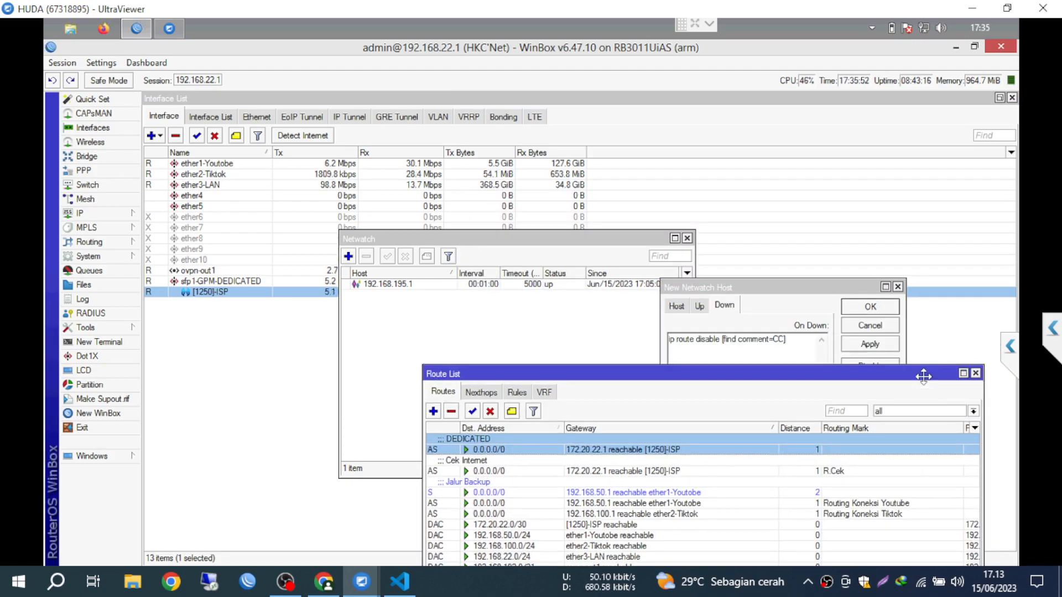
{"action": "left_click", "coordinate": [788, 301]}
{"action": "left_click", "coordinate": [791, 350]}
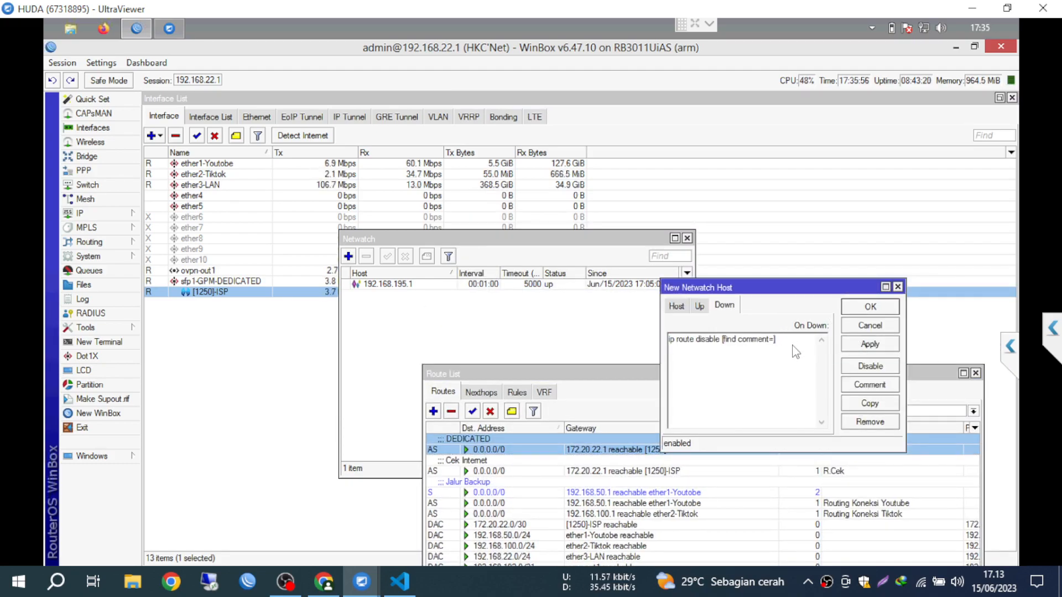
{"action": "key", "text": "ctrl+v"}
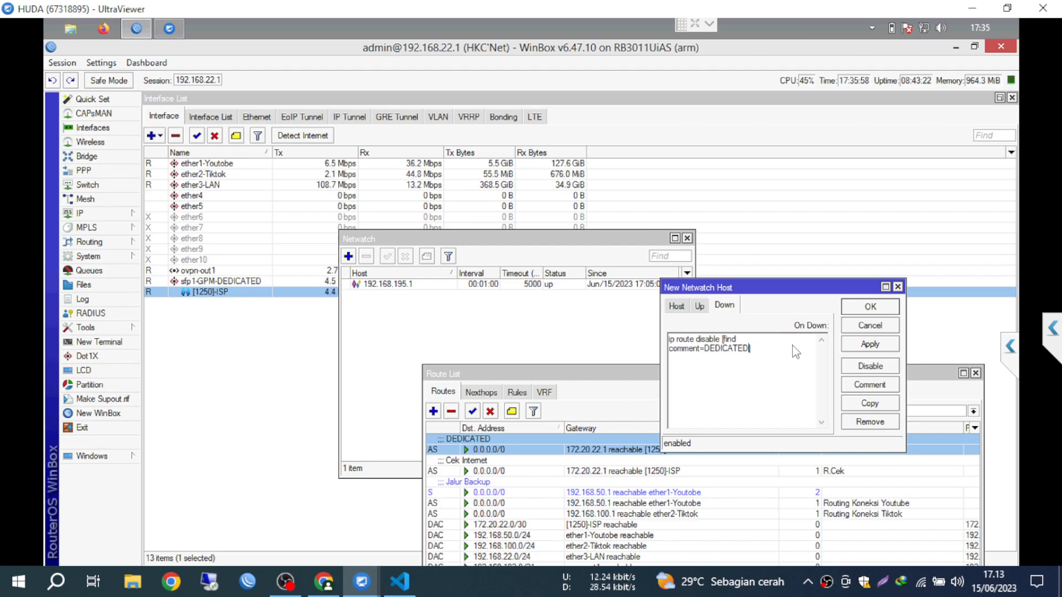
Step: Reuse the down script to set the up script to ip route enable [find comment=DEDICATED], and save the Netwatch host
{"action": "key", "text": "ctrl+a"}
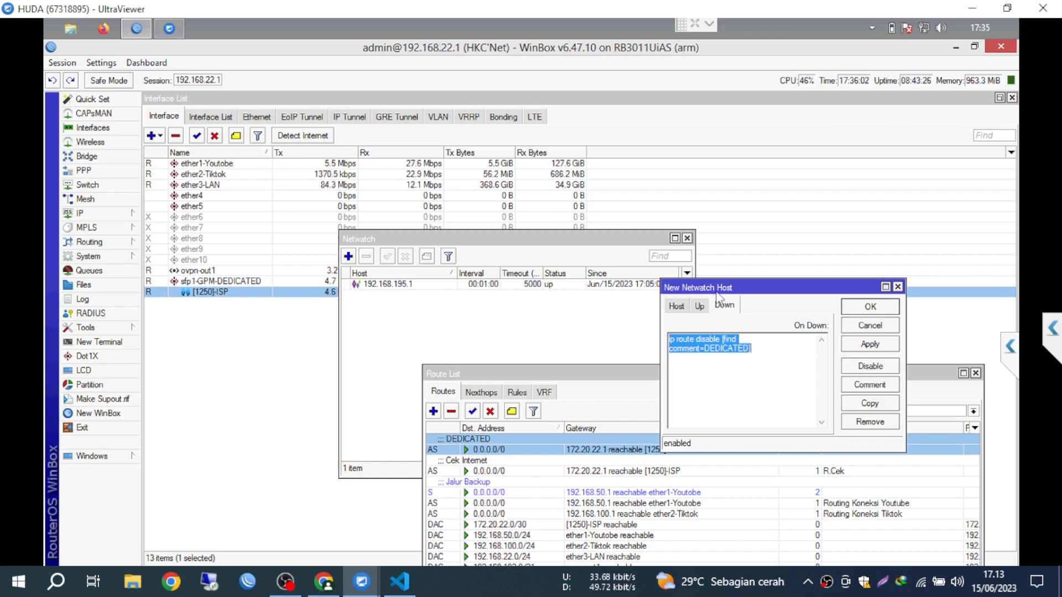
{"action": "left_click", "coordinate": [698, 307]}
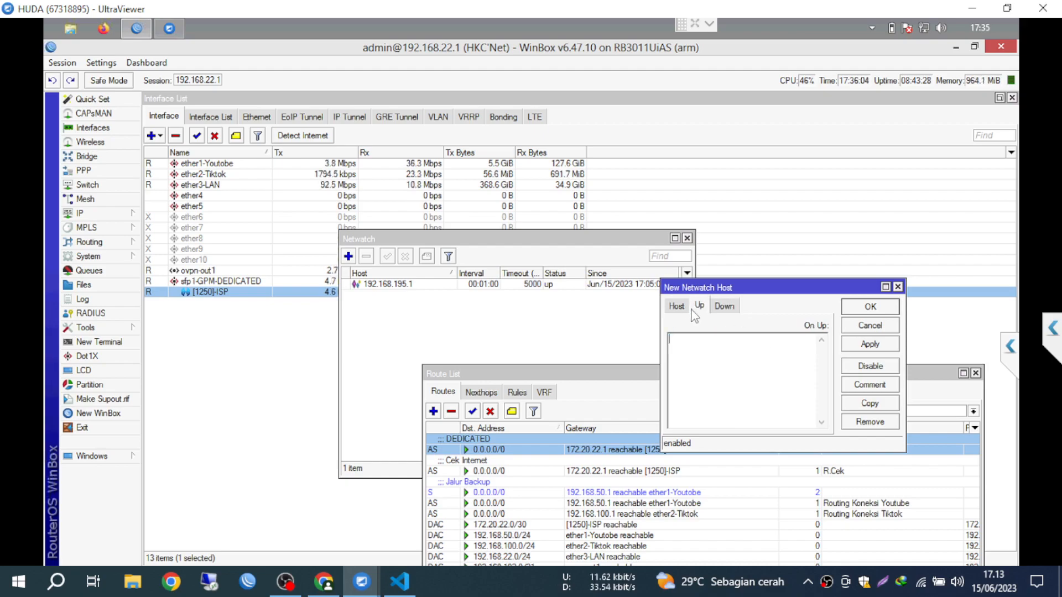
{"action": "key", "text": "ctrl+v"}
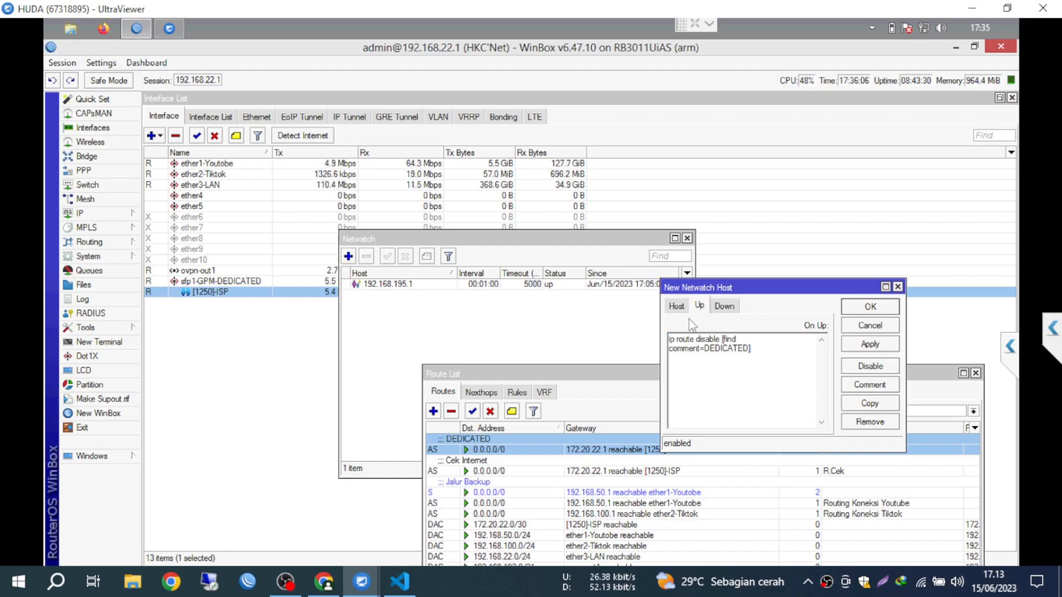
{"action": "left_click", "coordinate": [706, 339]}
{"action": "key", "text": "BackSpace"}
{"action": "key", "text": "BackSpace"}
{"action": "key", "text": "BackSpace"}
{"action": "type", "text": "en"}
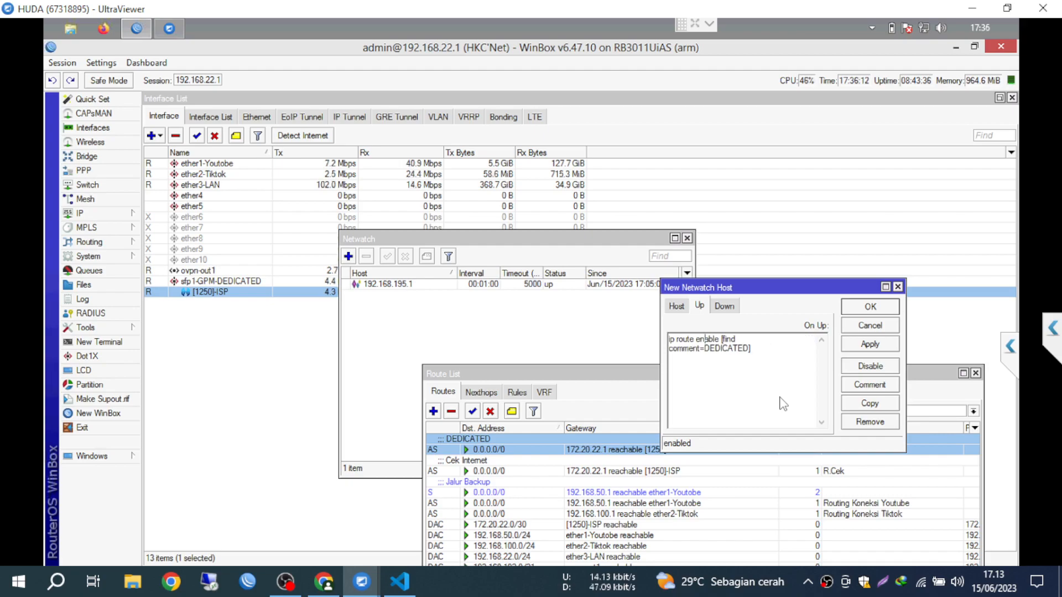
{"action": "left_click", "coordinate": [857, 345]}
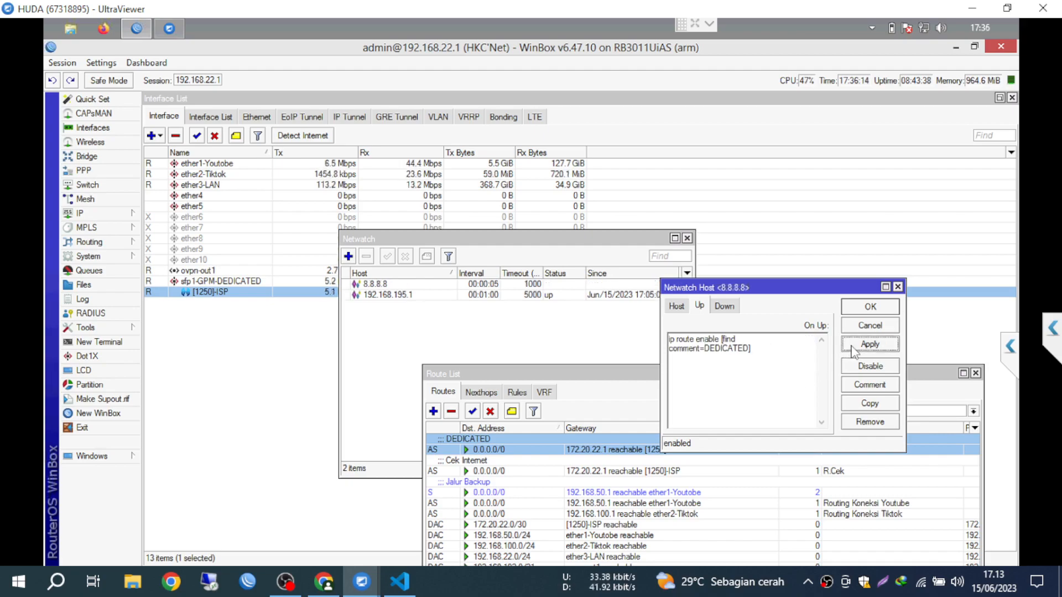
{"action": "left_click", "coordinate": [868, 308]}
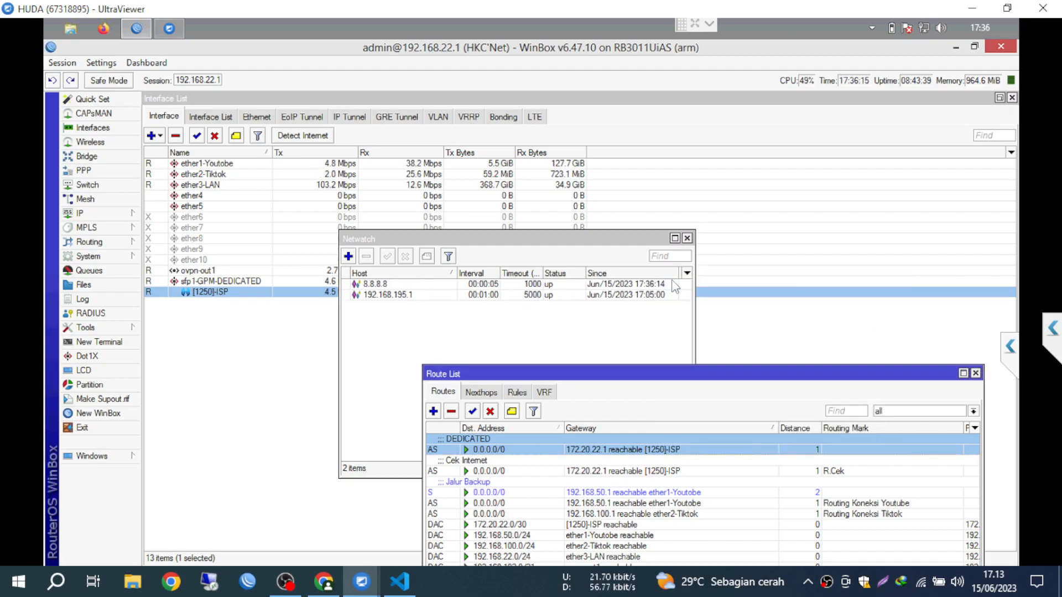
Step: Rearrange the Netwatch and Route List windows so both lists can be viewed together with the interface traffic
{"action": "left_click_drag", "start_coordinate": [587, 238], "coordinate": [824, 103]}
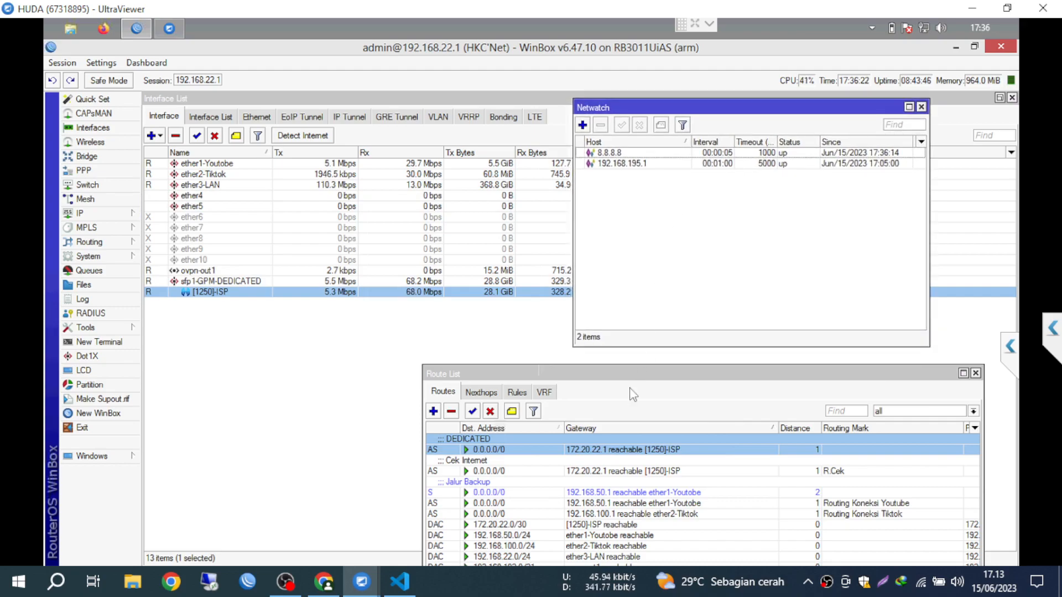
{"action": "left_click_drag", "start_coordinate": [612, 376], "coordinate": [451, 319]}
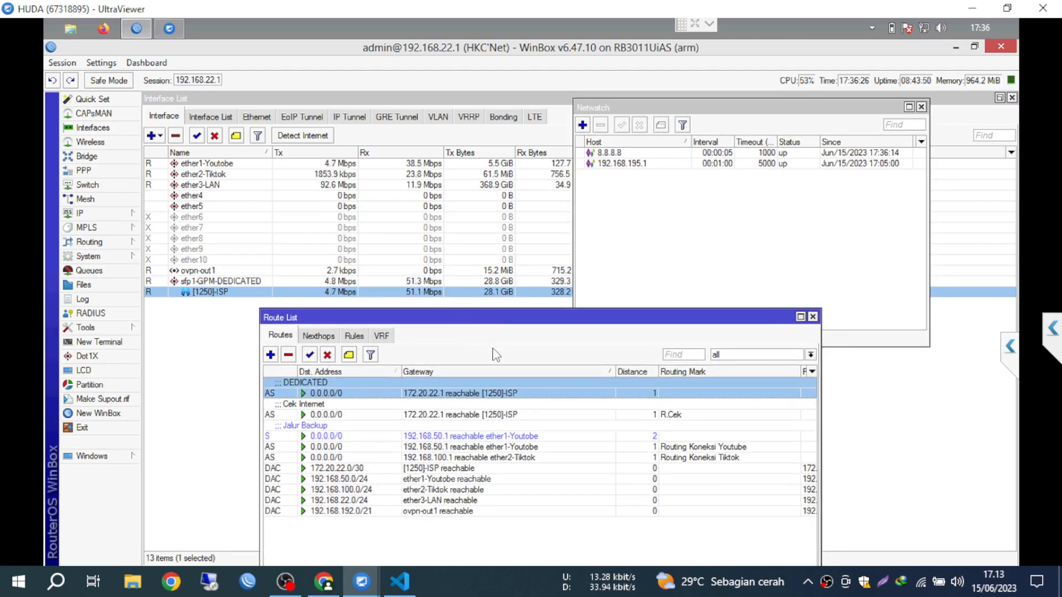
Step: Review the policy routing rule for destination 8.8.8.8, close it without changes, and return to the routes
{"action": "left_click", "coordinate": [354, 335]}
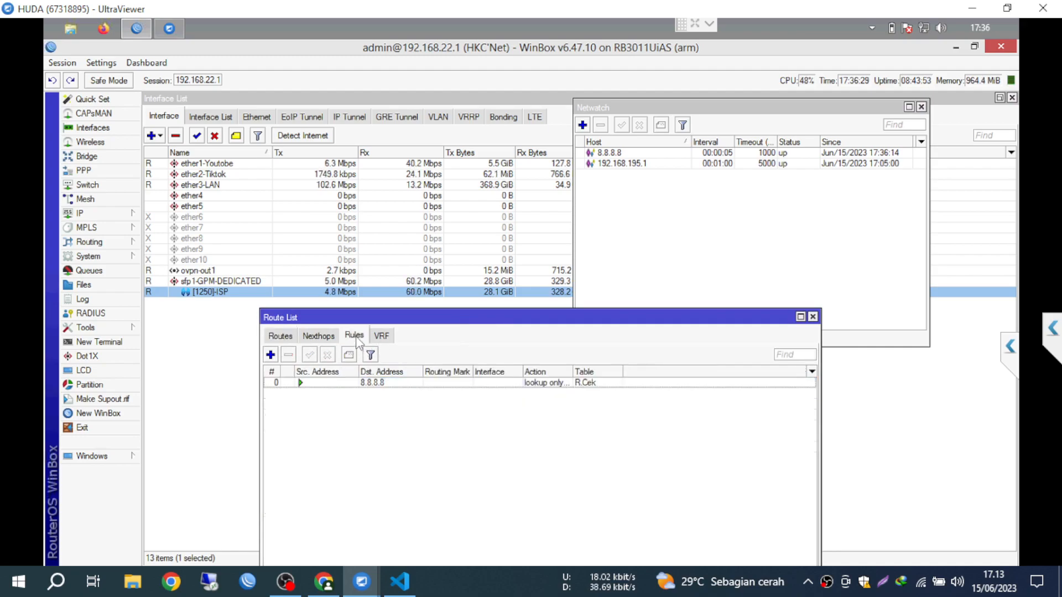
{"action": "left_click", "coordinate": [358, 384]}
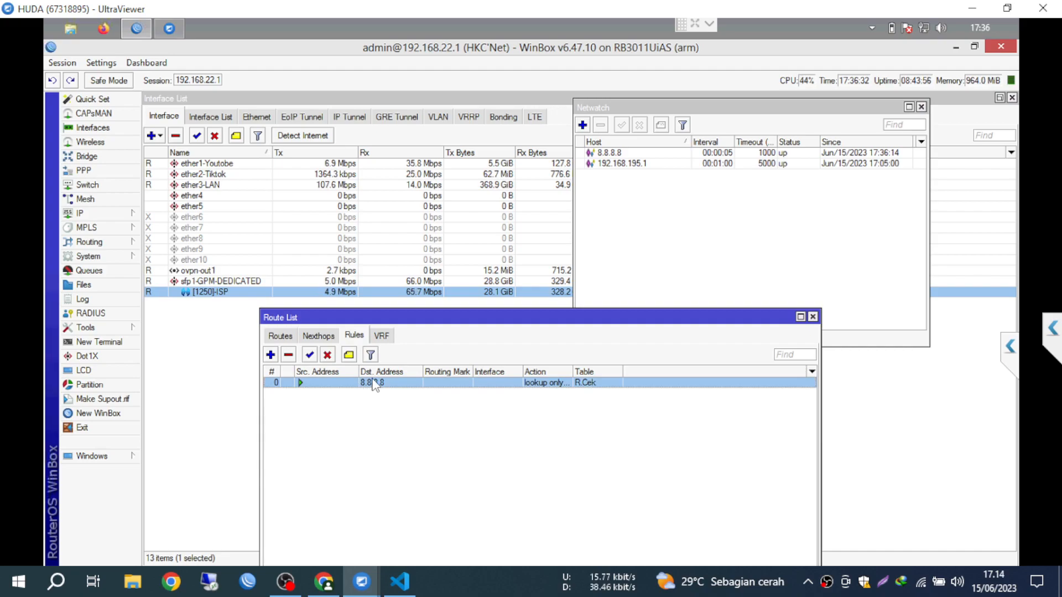
{"action": "double_click", "coordinate": [376, 384]}
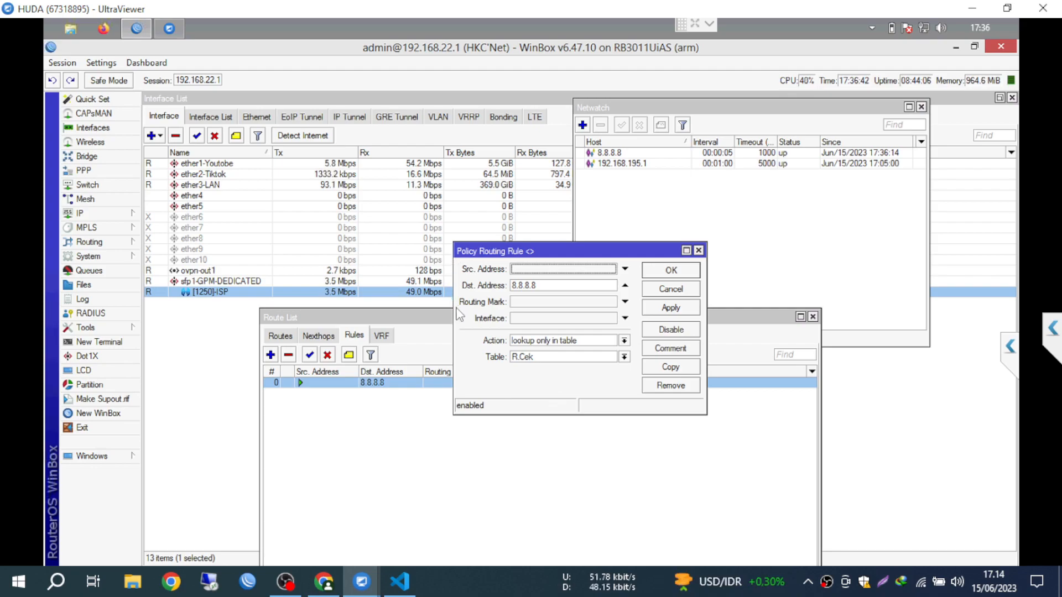
{"action": "left_click", "coordinate": [667, 294]}
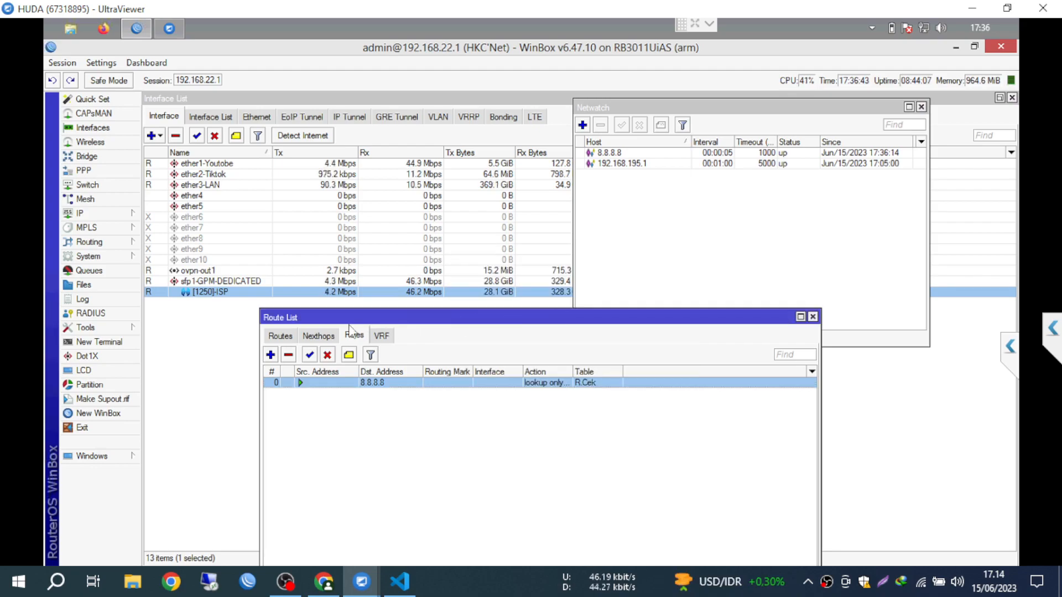
{"action": "left_click", "coordinate": [284, 336]}
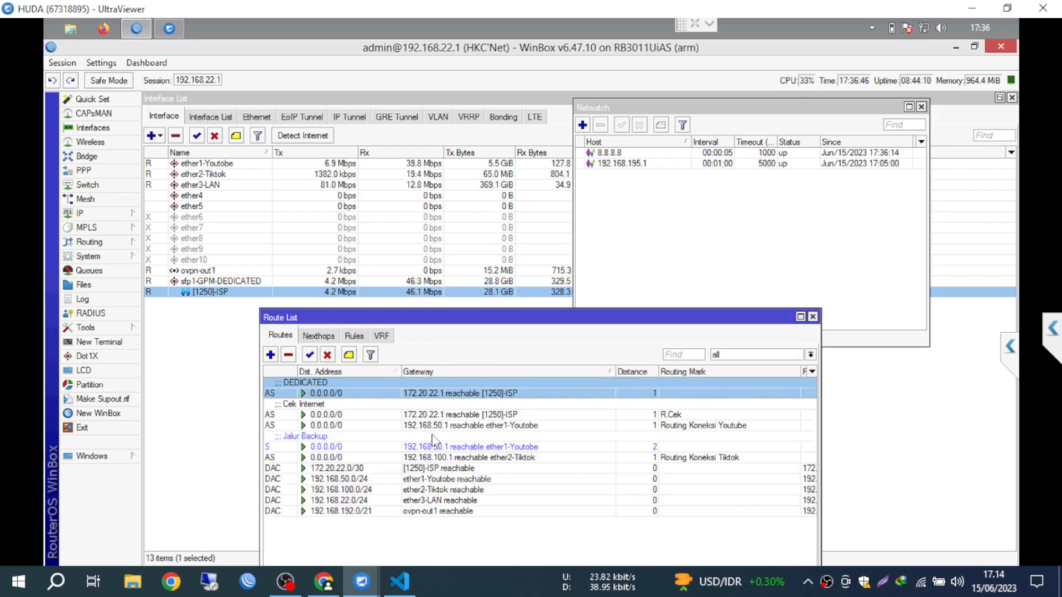
Step: Reposition the route list and disable the Cek Internet route to simulate a connection failure for Netwatch
{"action": "left_click", "coordinate": [509, 417]}
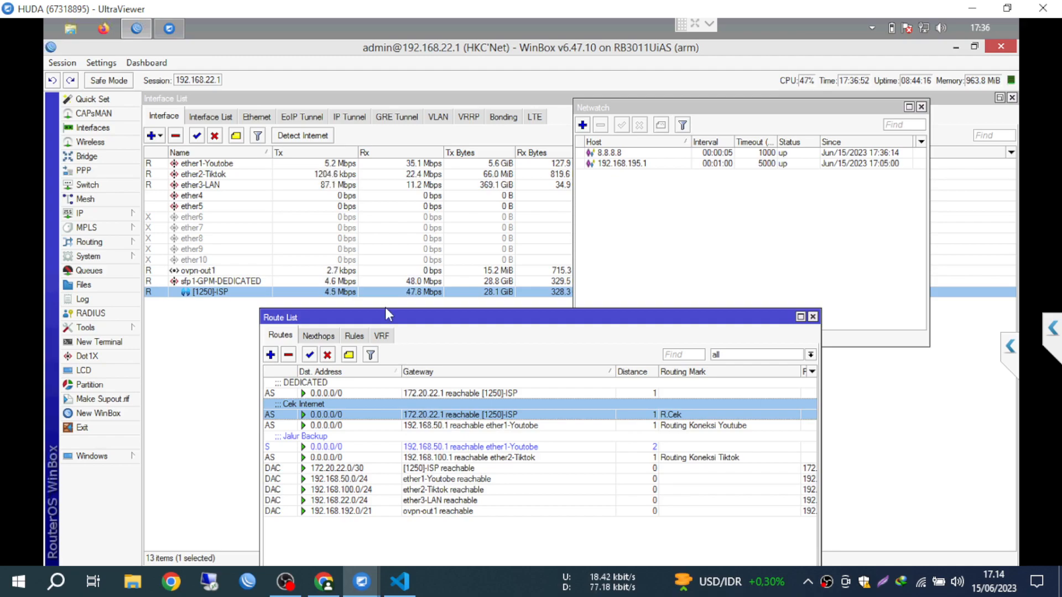
{"action": "left_click_drag", "start_coordinate": [336, 320], "coordinate": [323, 313]}
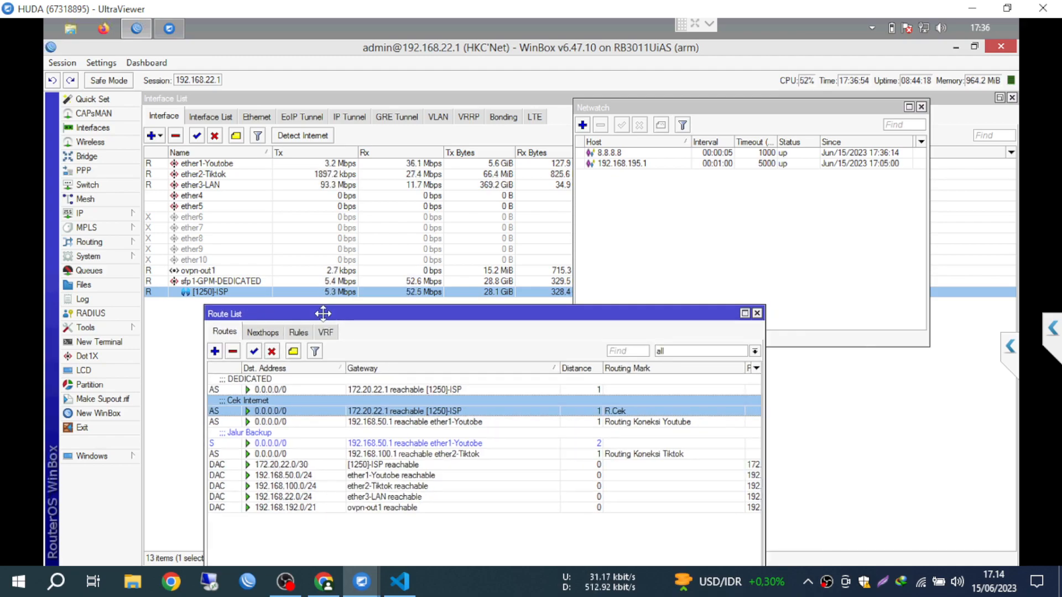
{"action": "left_click", "coordinate": [273, 353]}
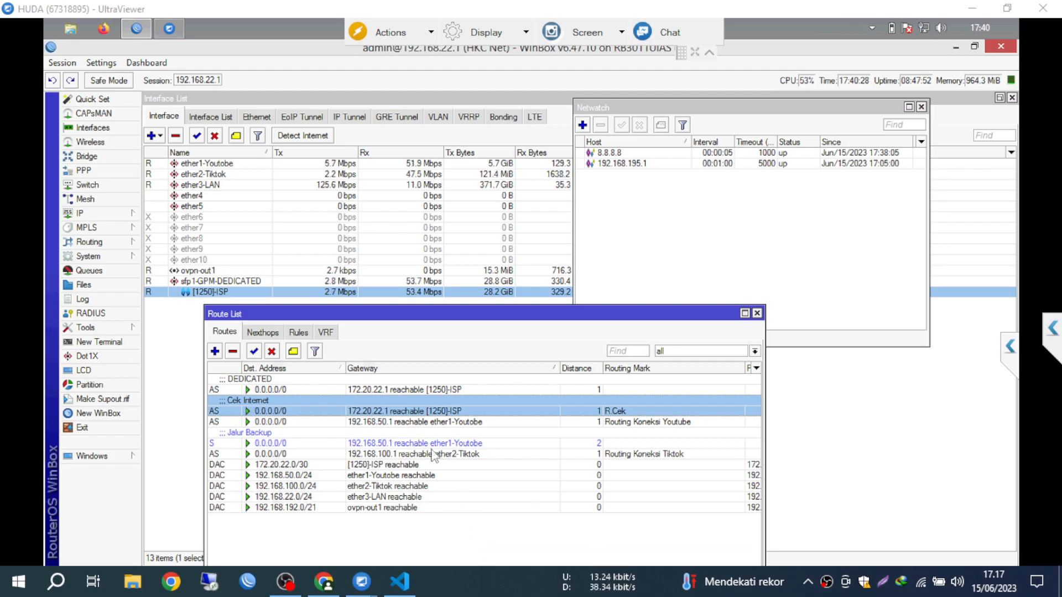
Step: Change the gateway of the Routing Koneksi Tiktok route to 192.168.50.1 and save the route
{"action": "left_click", "coordinate": [414, 444]}
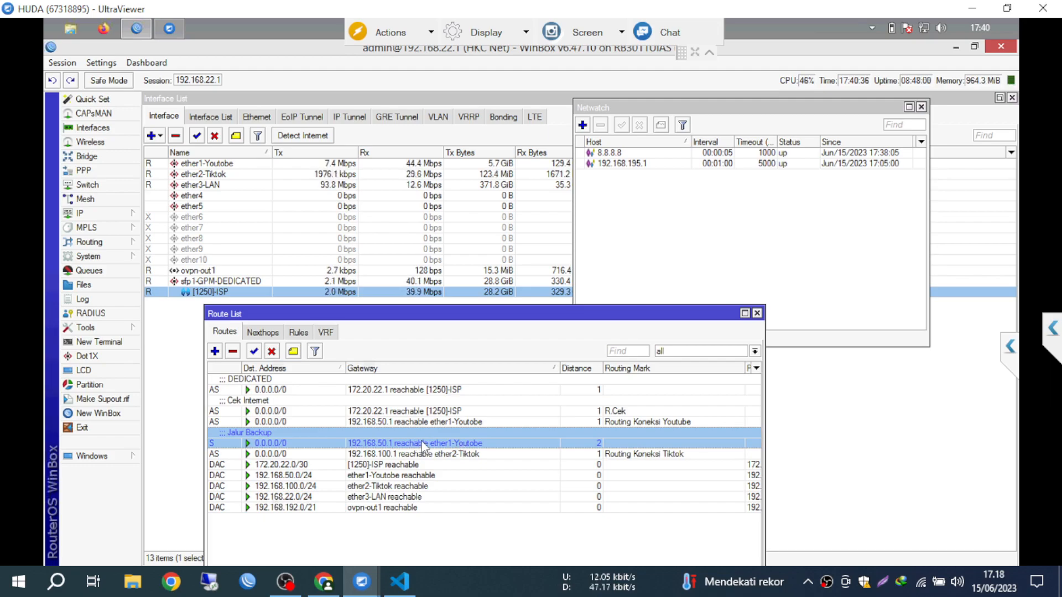
{"action": "double_click", "coordinate": [666, 456]}
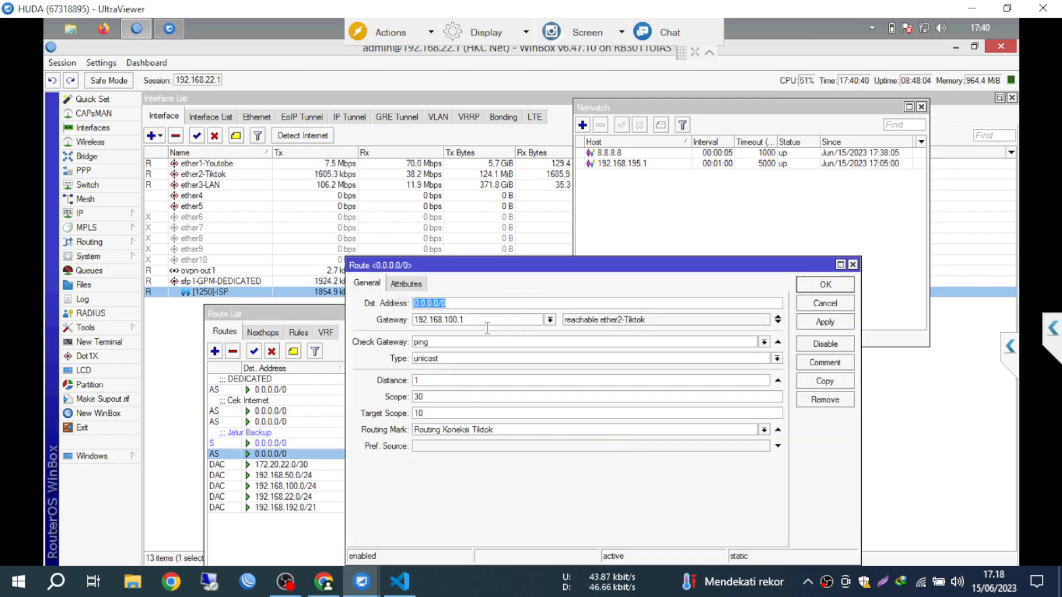
{"action": "left_click", "coordinate": [459, 322]}
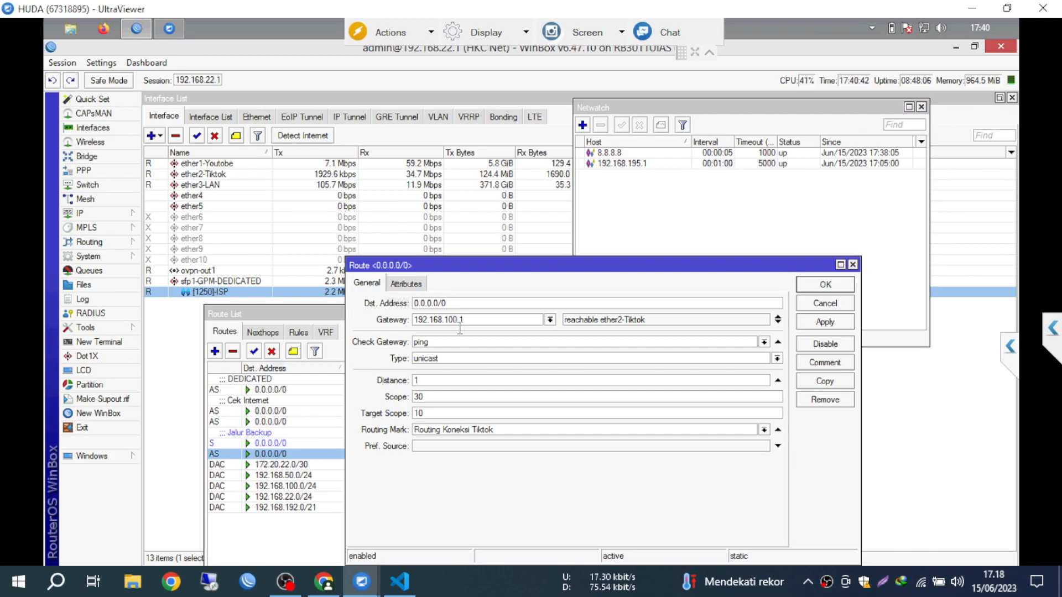
{"action": "key", "text": "BackSpace"}
{"action": "key", "text": "BackSpace"}
{"action": "type", "text": "5"}
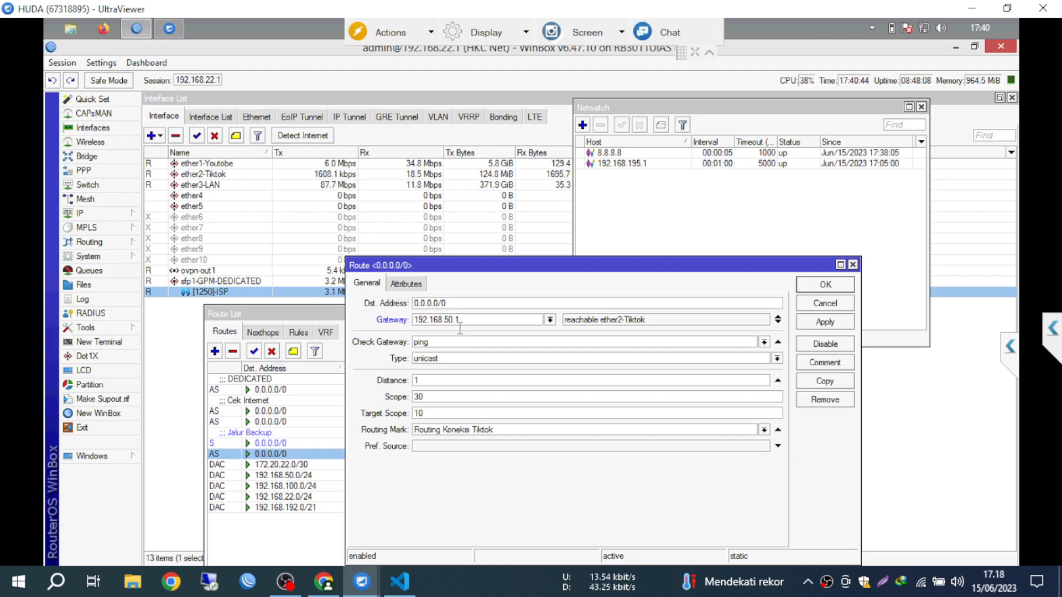
{"action": "key", "text": "Return"}
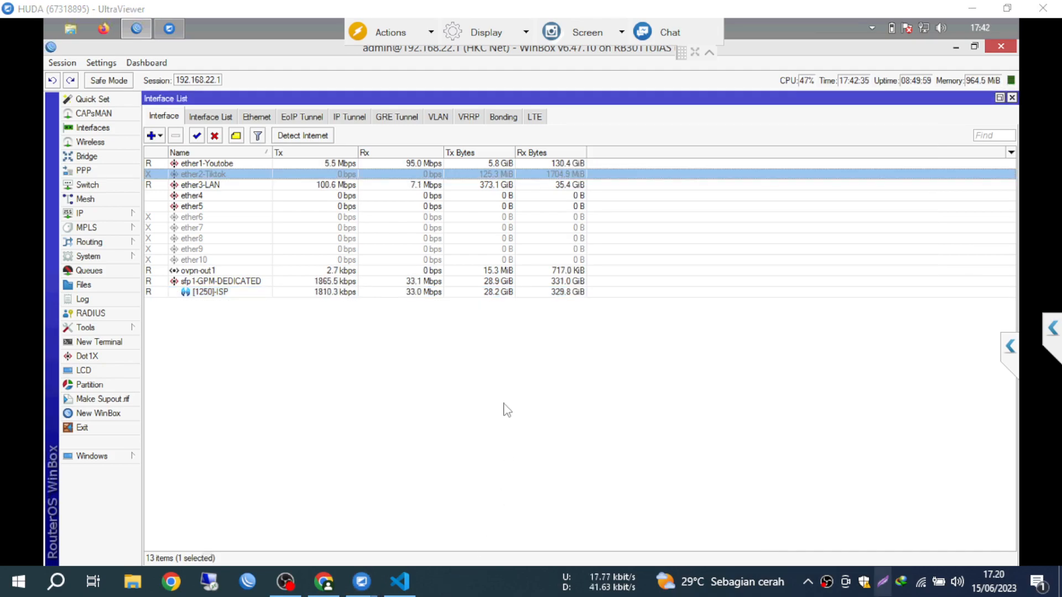
Step: Check the ether1-Youtube traffic in the interface list and collapse the remote-session toolbar
{"action": "left_click", "coordinate": [417, 164]}
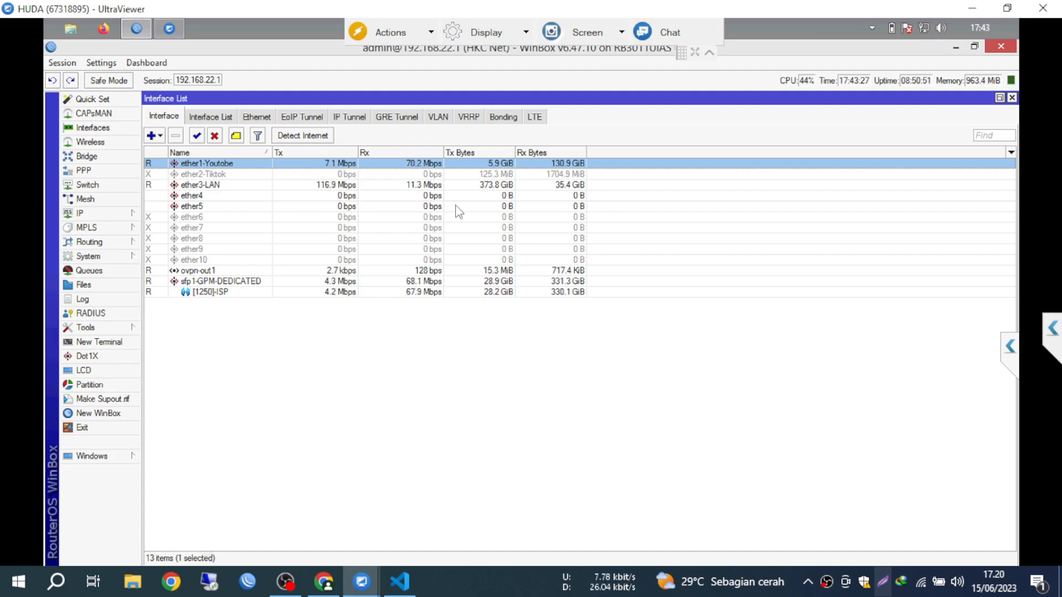
{"action": "left_click", "coordinate": [709, 52]}
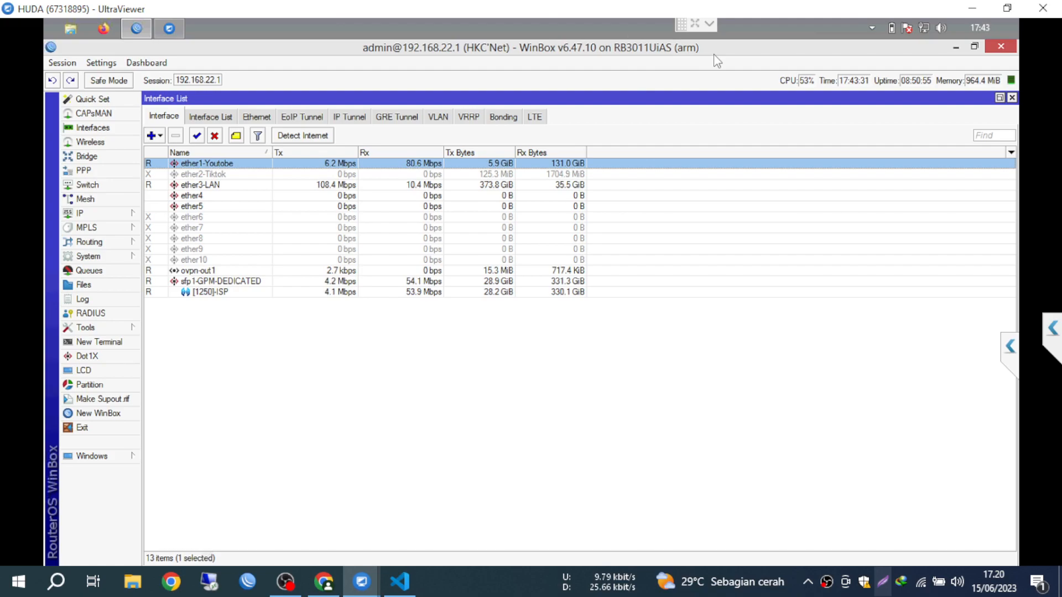